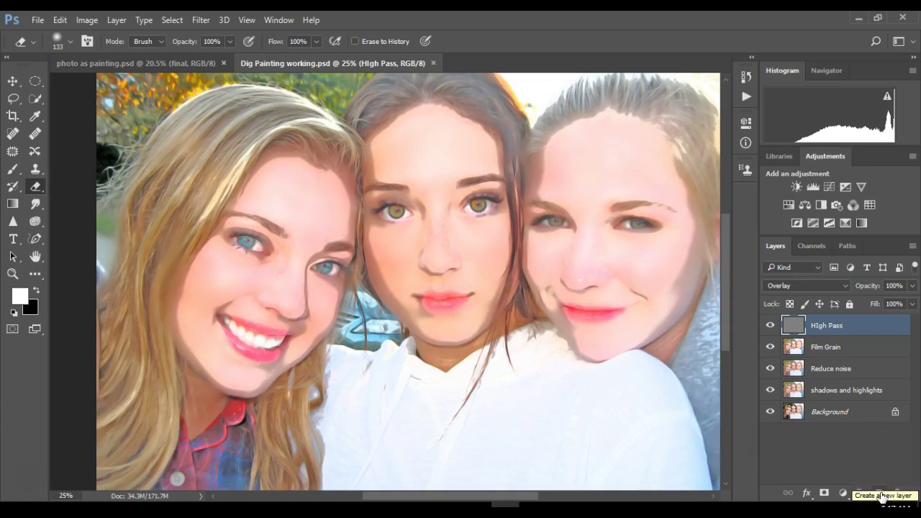
Add a new layer above the High Pass layer and fill it with 50% Gray in Normal mode at 100% opacity.
left_click(879, 493)
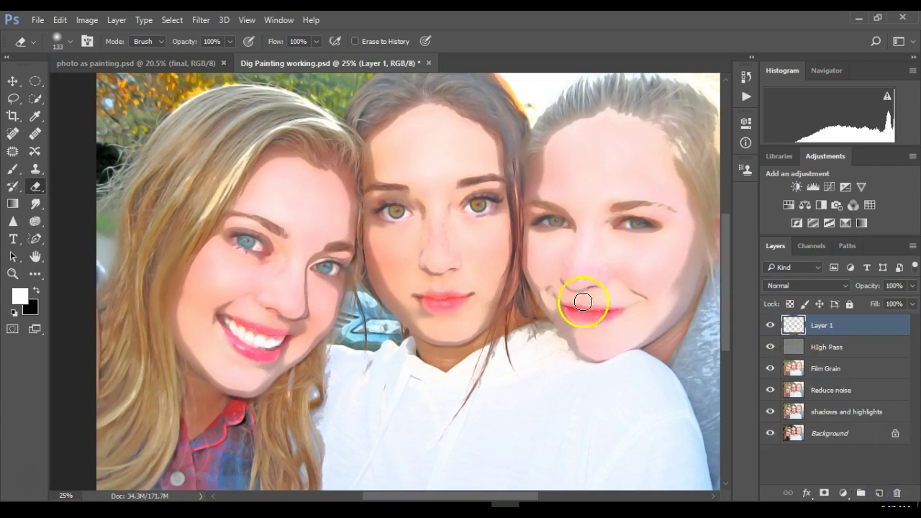
left_click(61, 20)
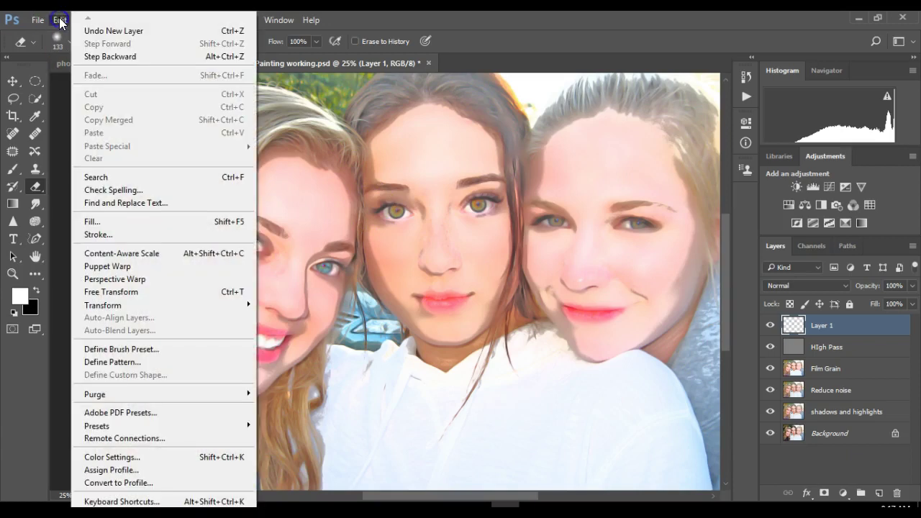
left_click(101, 225)
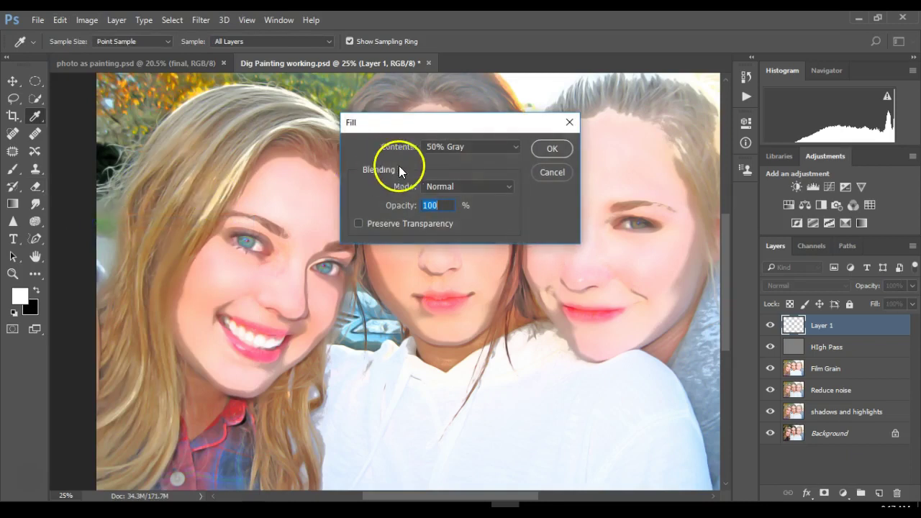
left_click(498, 146)
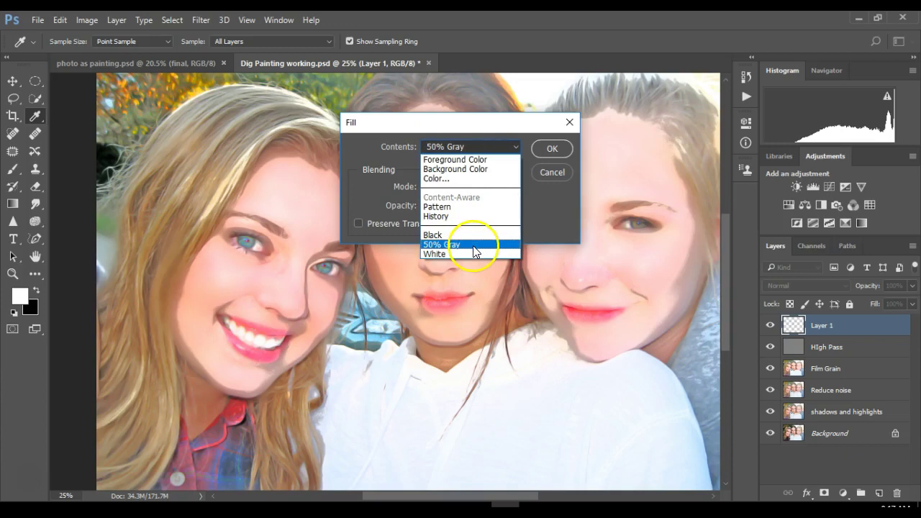
left_click(471, 245)
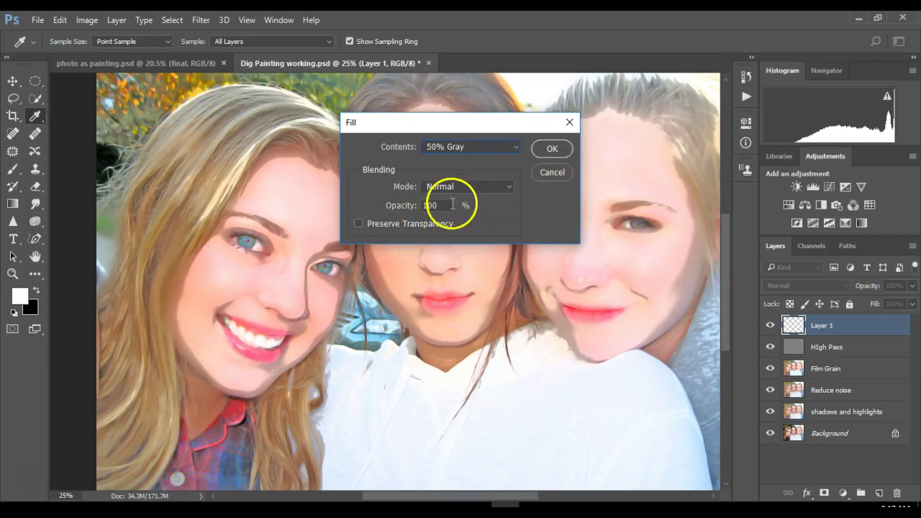
left_click(552, 149)
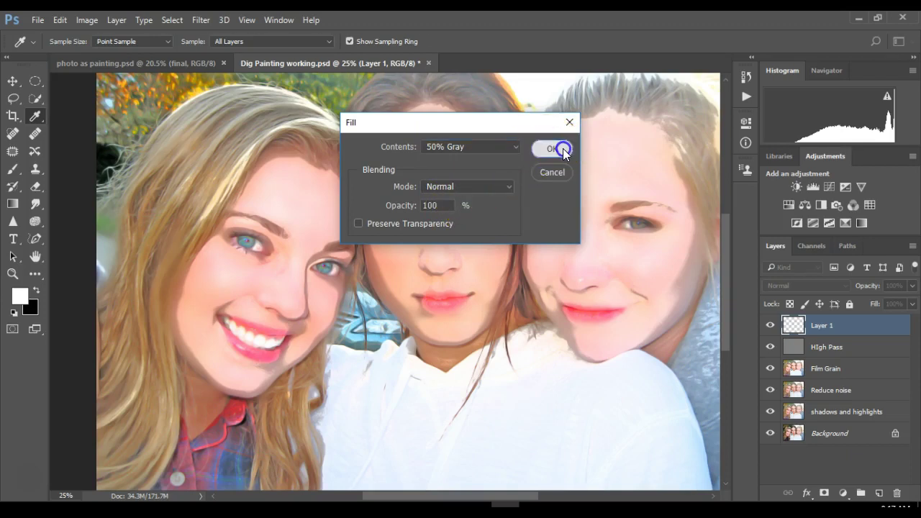
key("e")
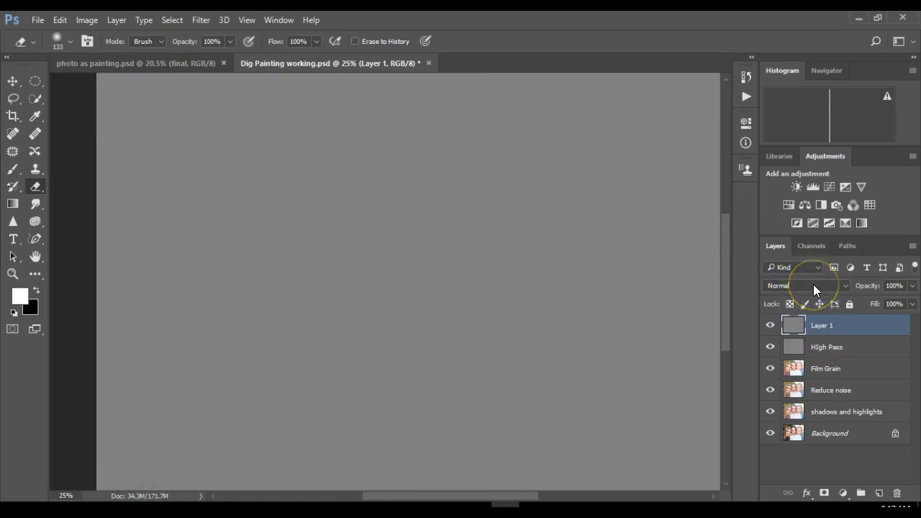
Set the gray layer's blend mode to Overlay and rename the layer "doge".
left_click(841, 285)
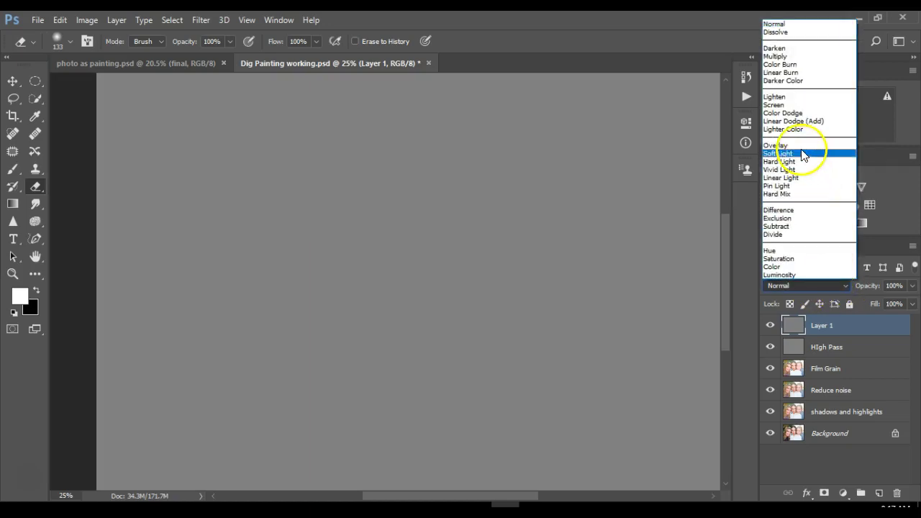
left_click(799, 152)
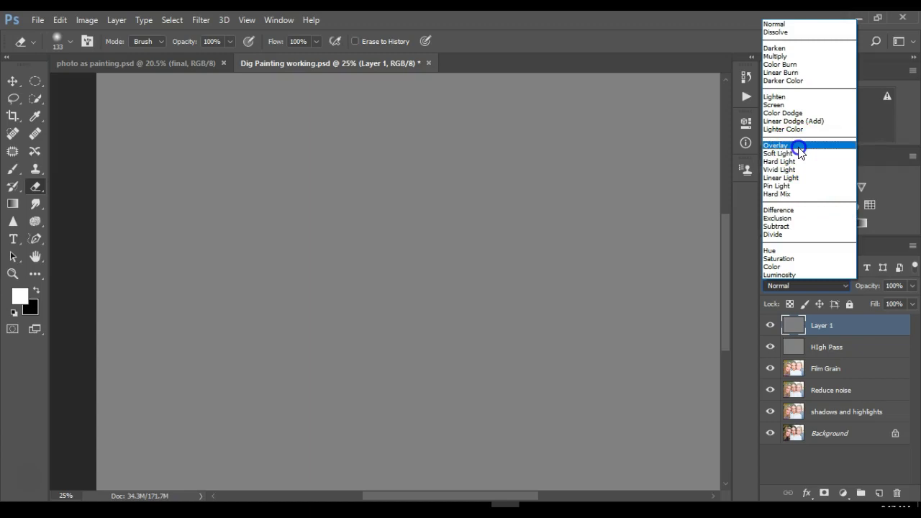
double_click(827, 325)
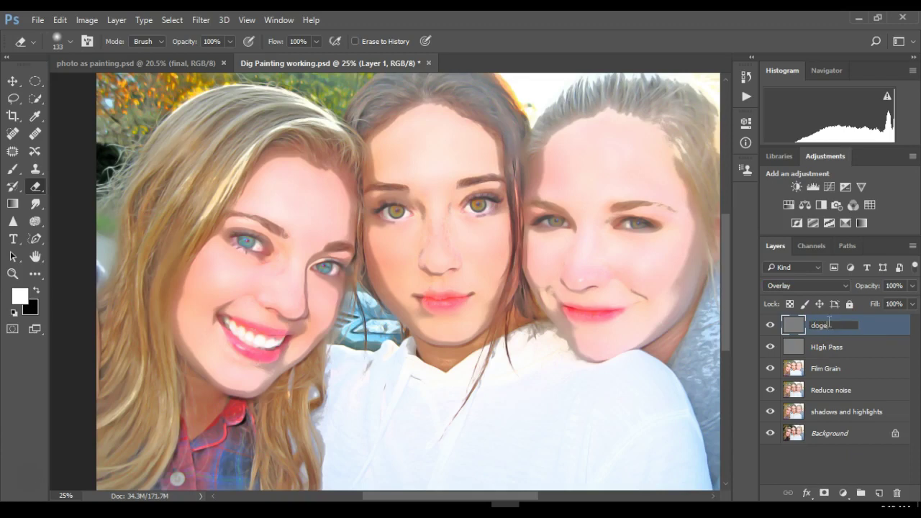
left_click(867, 320)
left_click(873, 328)
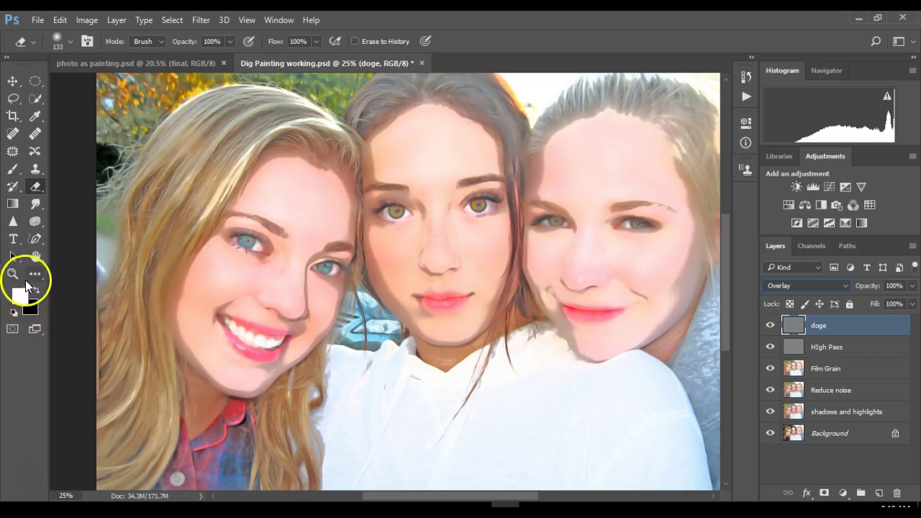
Make black the foreground color and choose the Dodge tool with its range on Highlights.
left_click(12, 315)
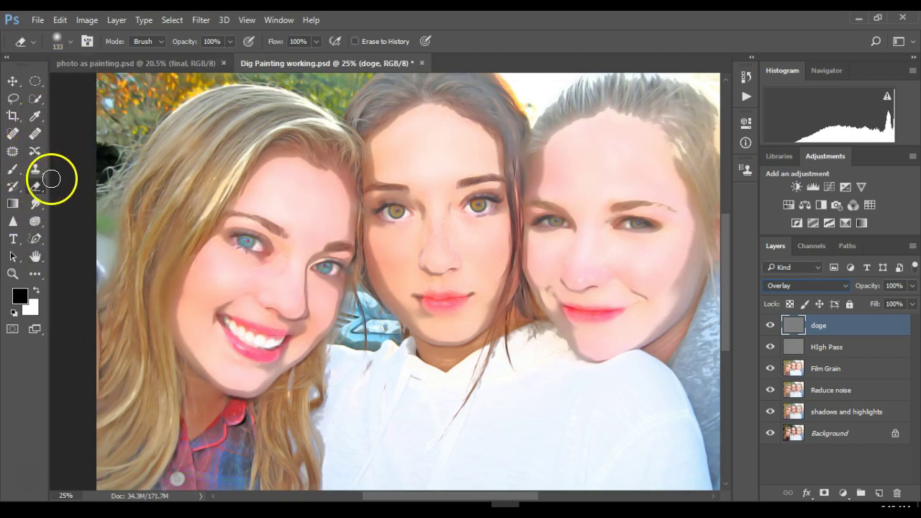
left_click(42, 226)
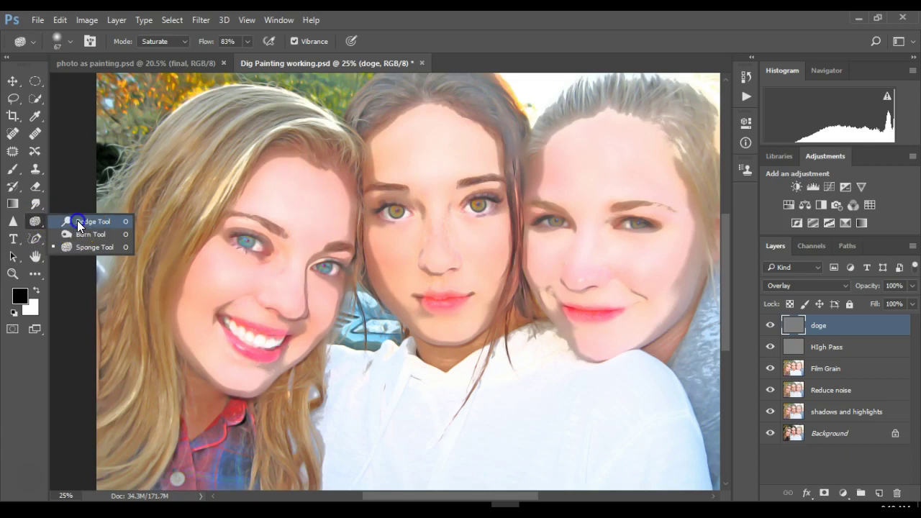
left_click(77, 220)
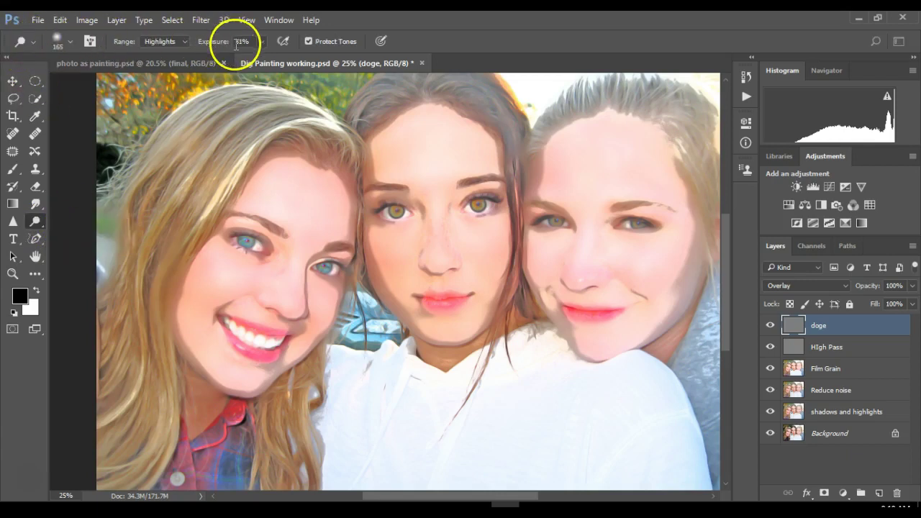
left_click(185, 42)
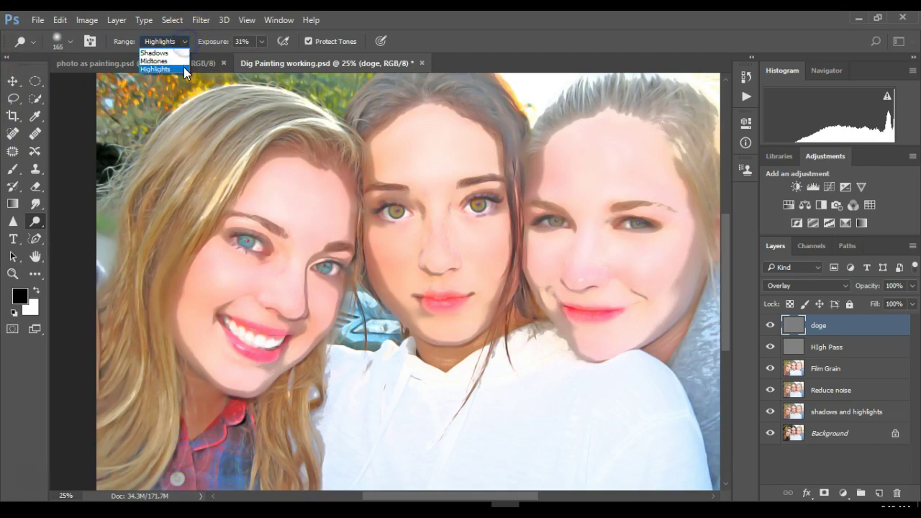
left_click(261, 40)
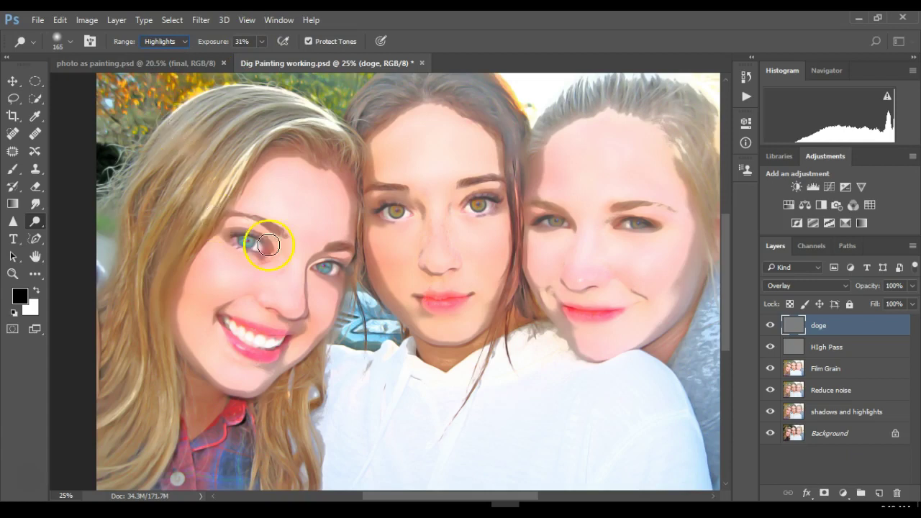
mouse_move(293, 340)
left_mouse_down()
mouse_move(298, 308)
mouse_move(261, 350)
mouse_move(270, 366)
left_mouse_up()
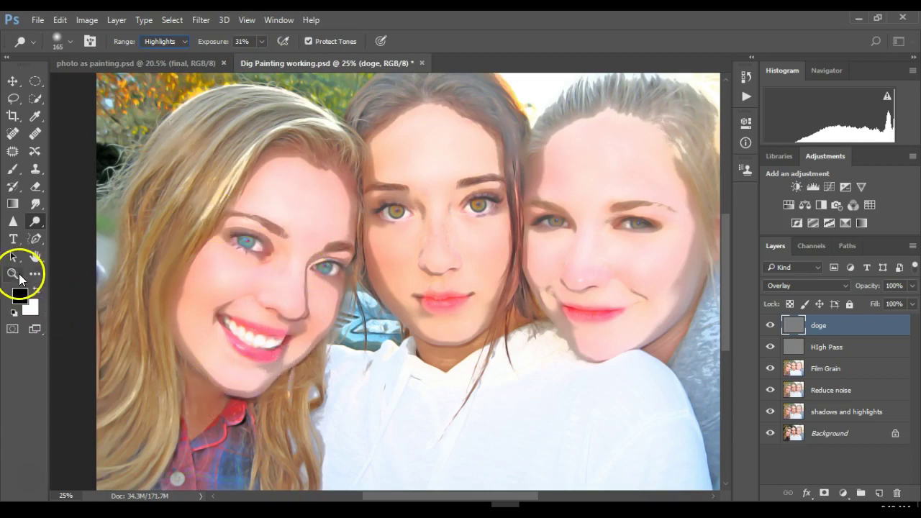
Lighten the smiling blonde woman's lower lip with the Dodge tool using a 69 px brush.
left_click(13, 274)
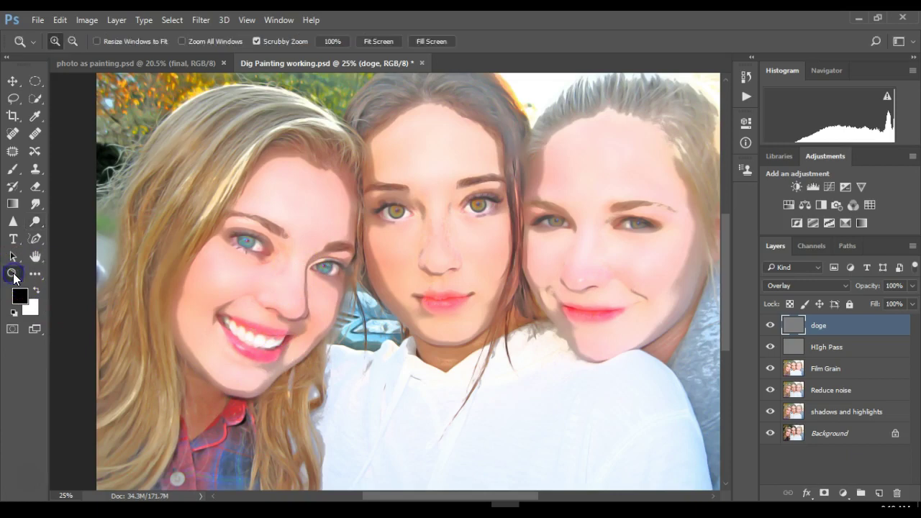
left_click(165, 280)
left_click(166, 280)
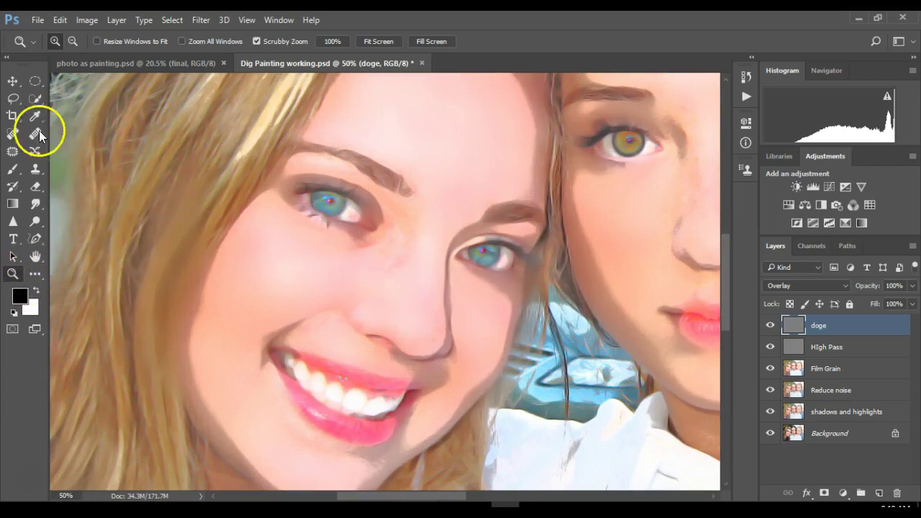
left_click(36, 221)
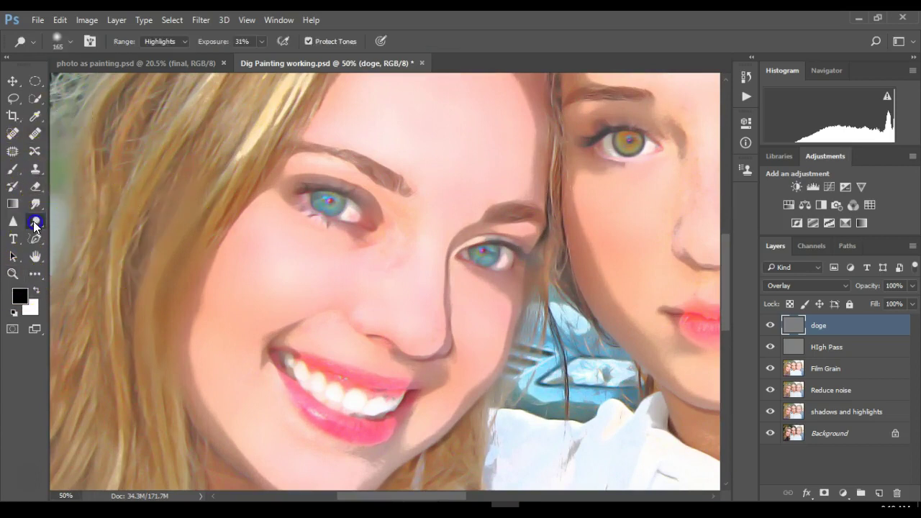
left_click(71, 43)
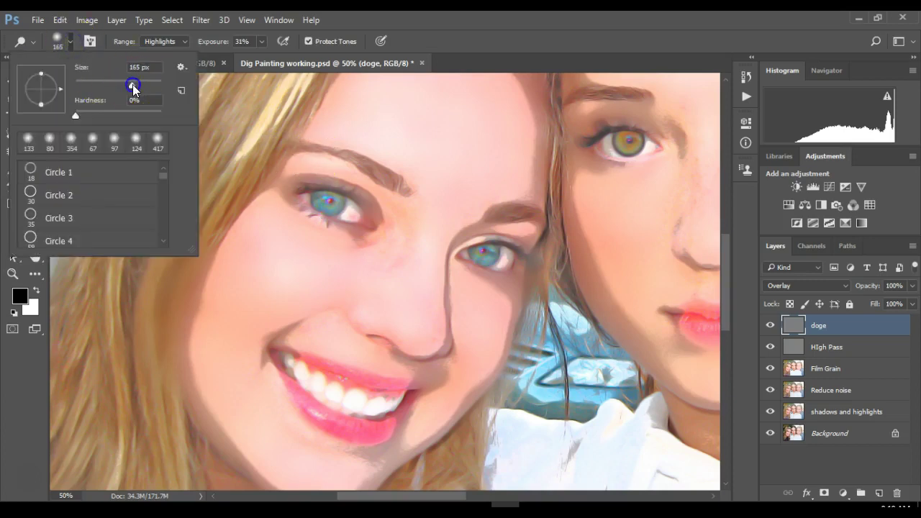
left_click_drag(105, 87, 105, 86)
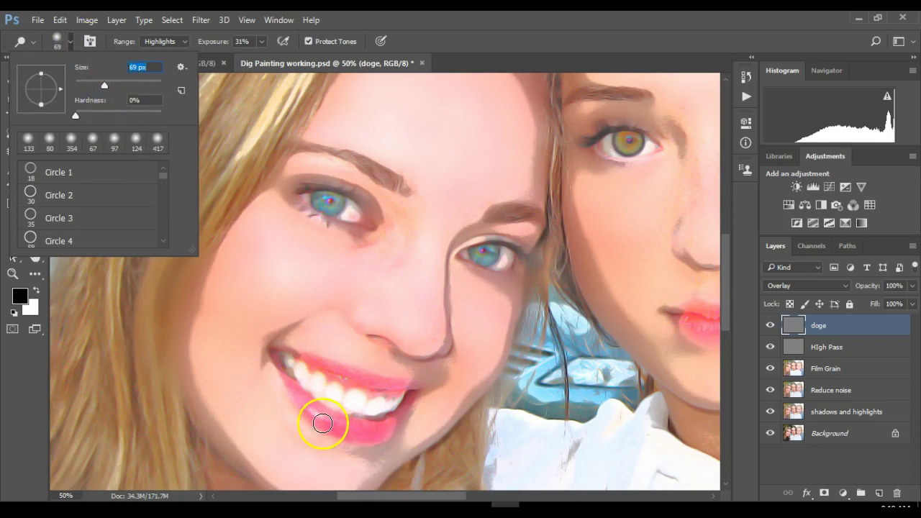
left_click(319, 422)
mouse_move(346, 423)
left_mouse_down()
mouse_move(366, 390)
mouse_move(350, 370)
mouse_move(338, 370)
mouse_move(390, 382)
left_mouse_up()
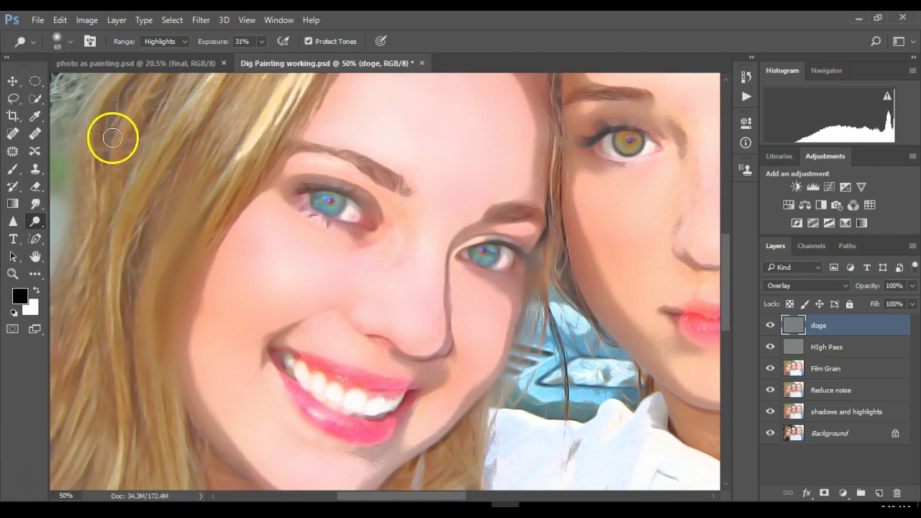
Dodge the smiling woman's lower lip highlight and both blue irises with a 36 px brush.
left_click(70, 39)
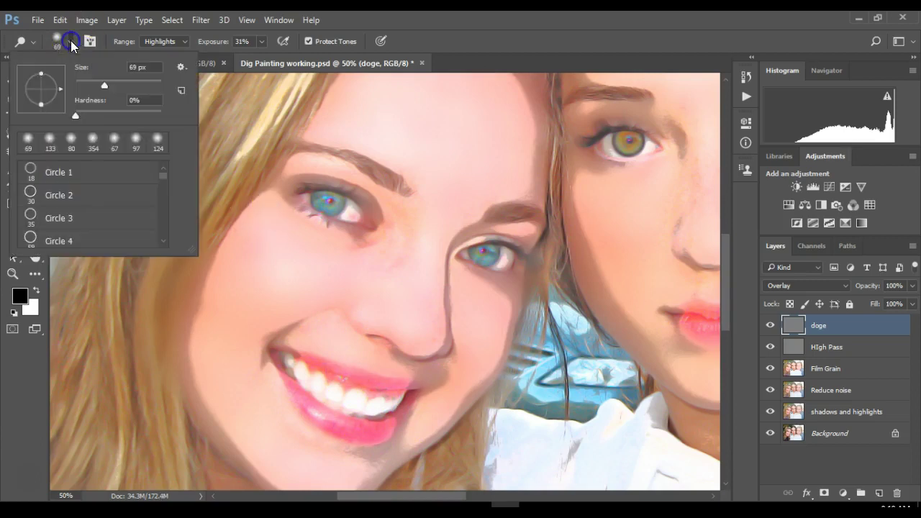
left_click_drag(106, 86, 94, 86)
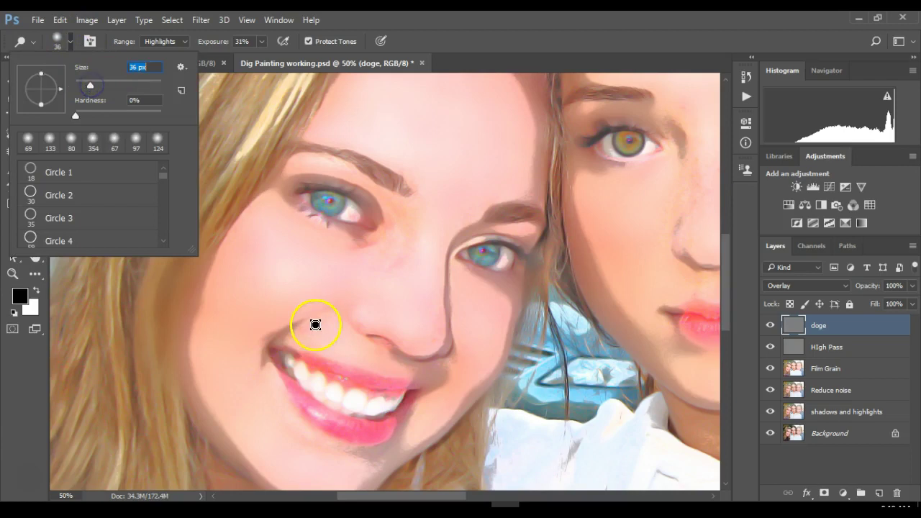
left_click(349, 423)
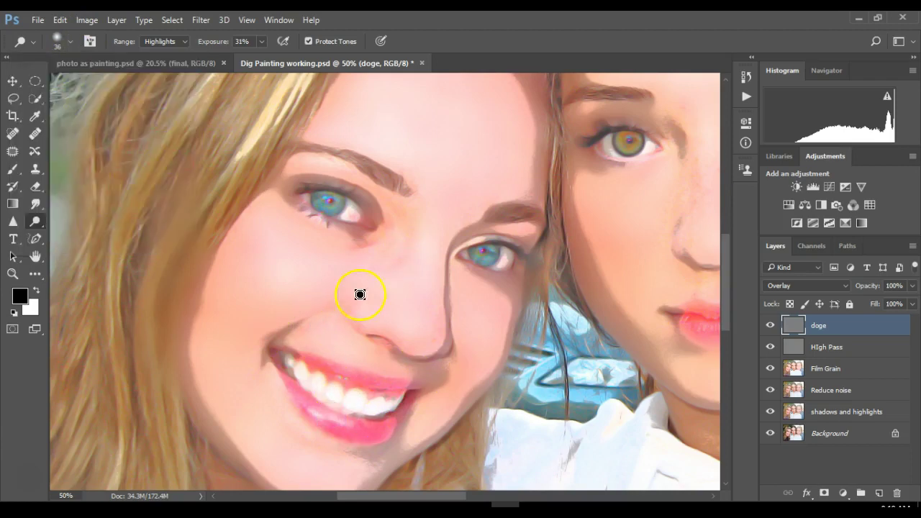
left_click(323, 200)
left_click_drag(323, 199, 321, 199)
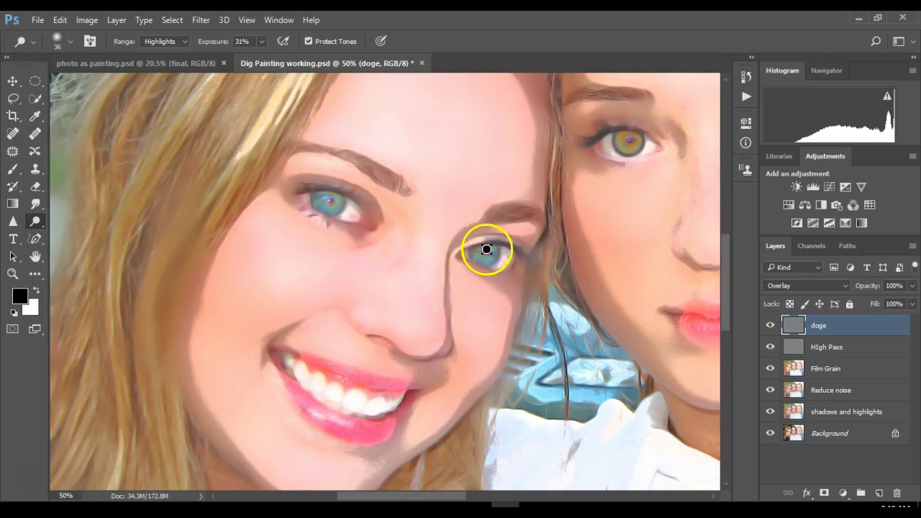
left_click(481, 251)
left_click_drag(481, 251, 481, 253)
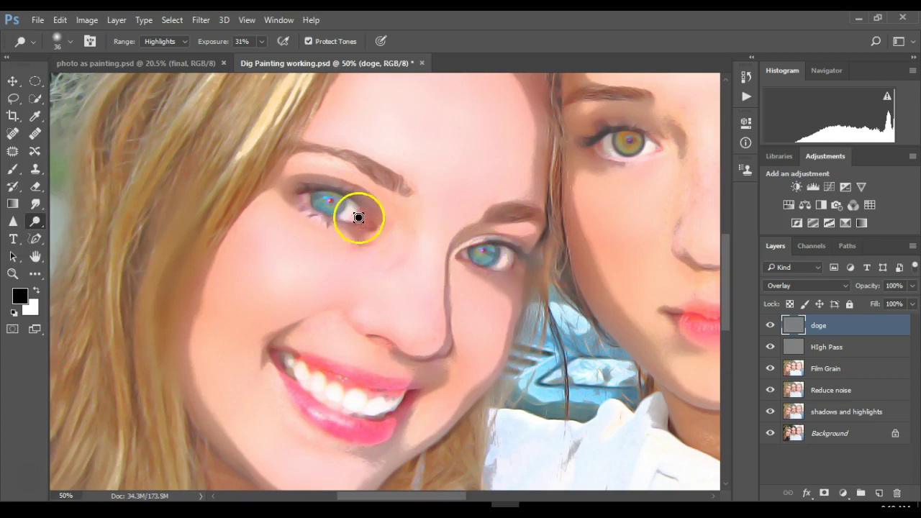
Dodge along the bridge and tip of the smiling woman's nose with an 86 px brush.
scroll(406, 312, "left", 1)
scroll(405, 310, "right", 5)
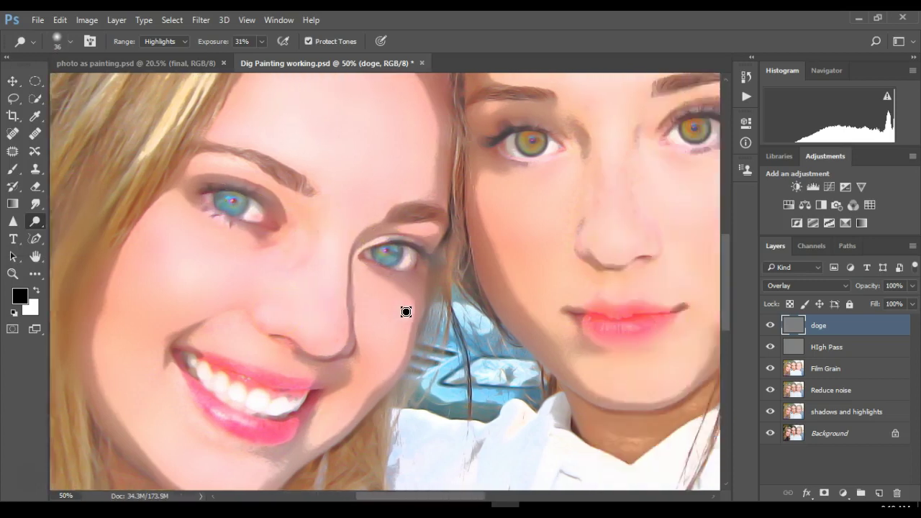
left_click(406, 216)
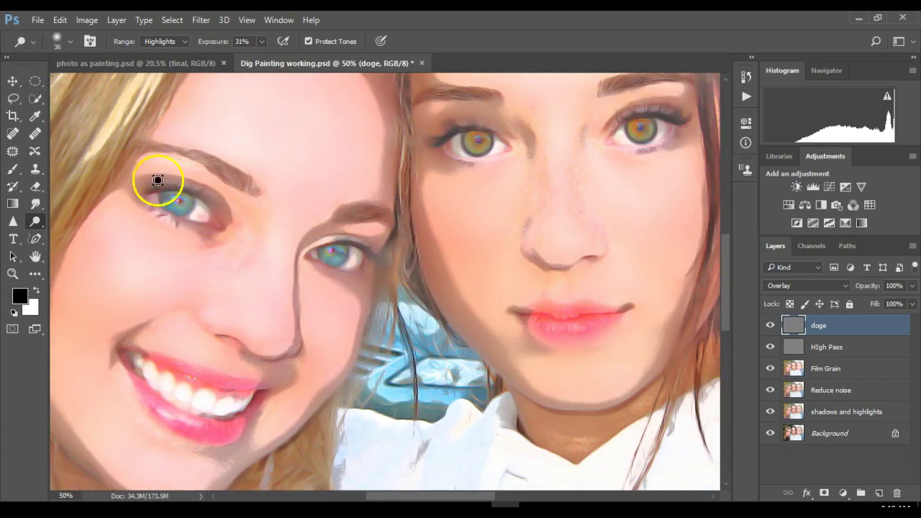
left_click(69, 41)
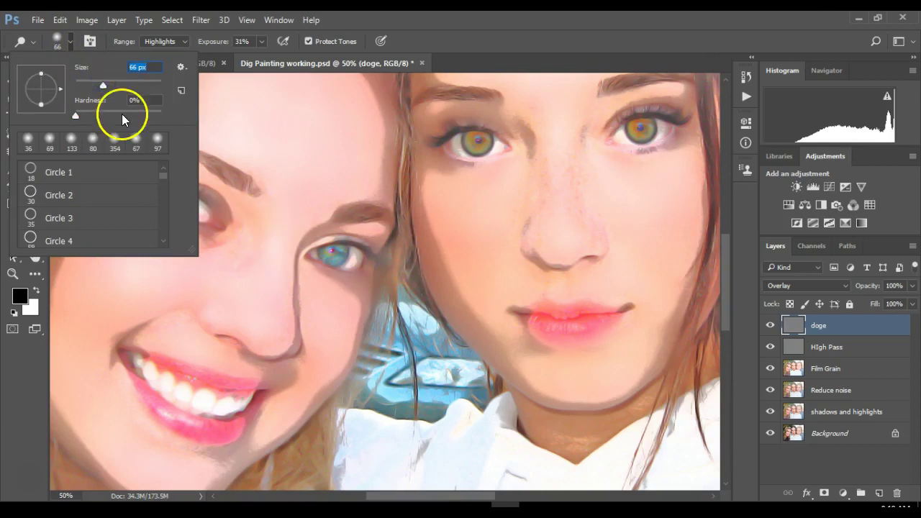
left_click_drag(102, 82, 112, 84)
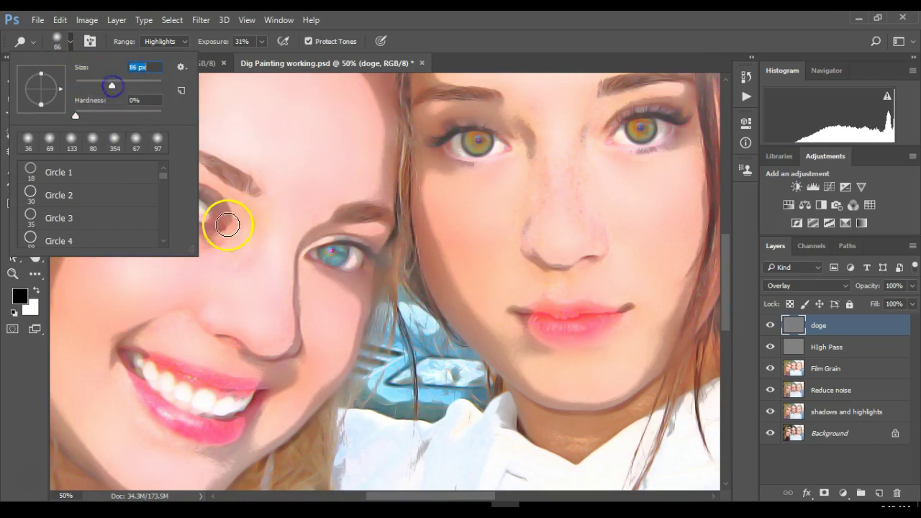
left_click(287, 241)
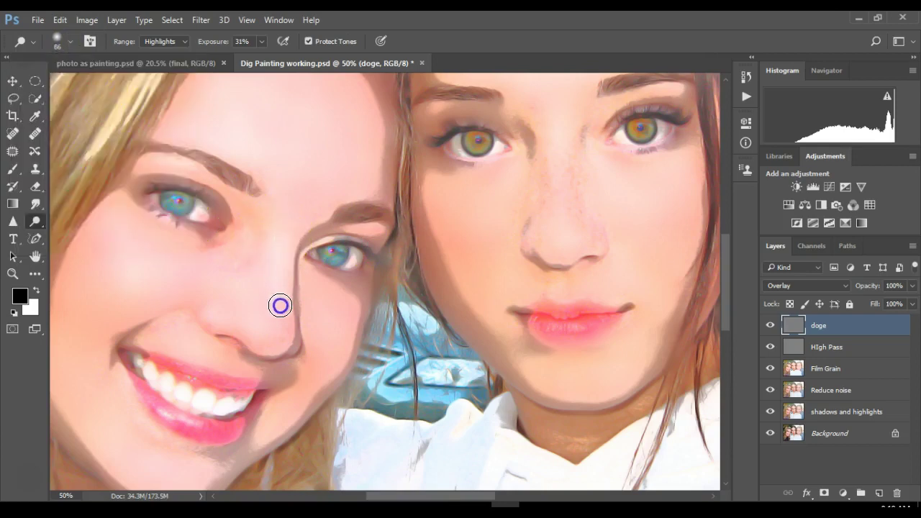
mouse_move(291, 332)
left_mouse_down()
mouse_move(232, 336)
mouse_move(251, 325)
left_mouse_up()
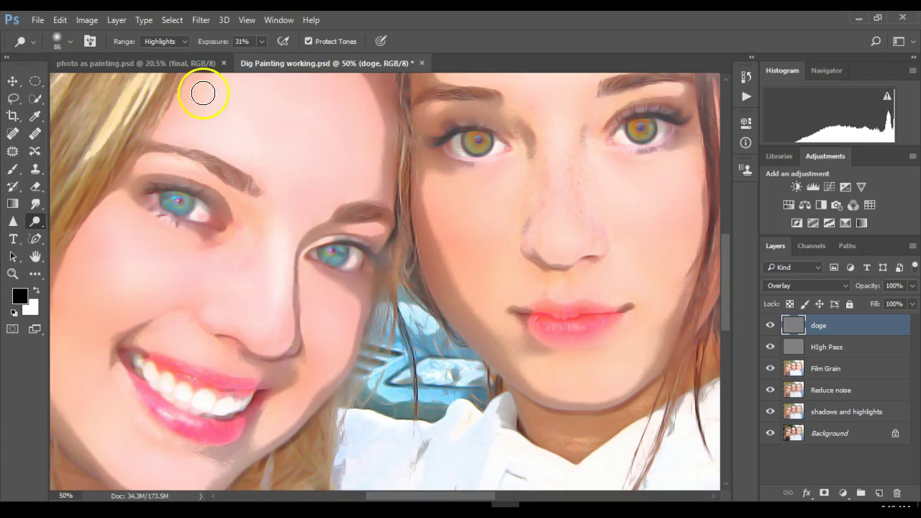
Dodge the whites of the smiling woman's eyes and her teeth with the 86 px brush.
left_click(69, 41)
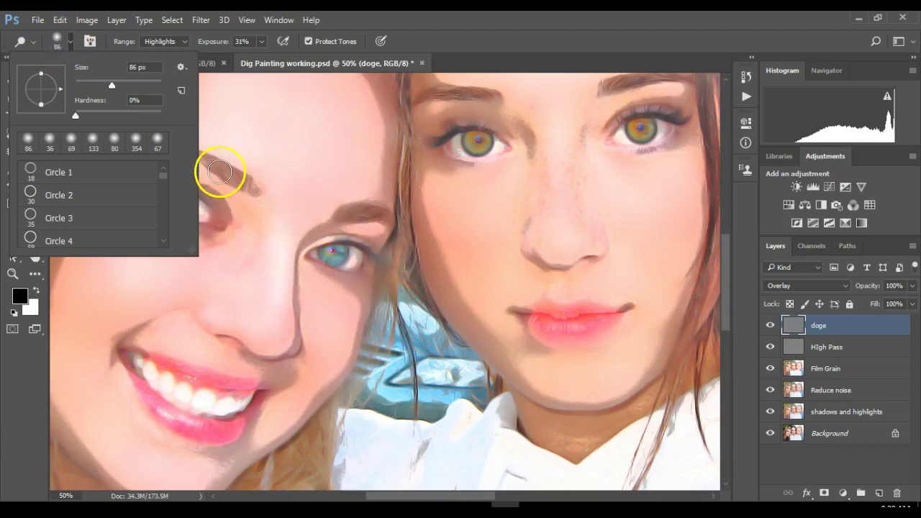
left_click(436, 99)
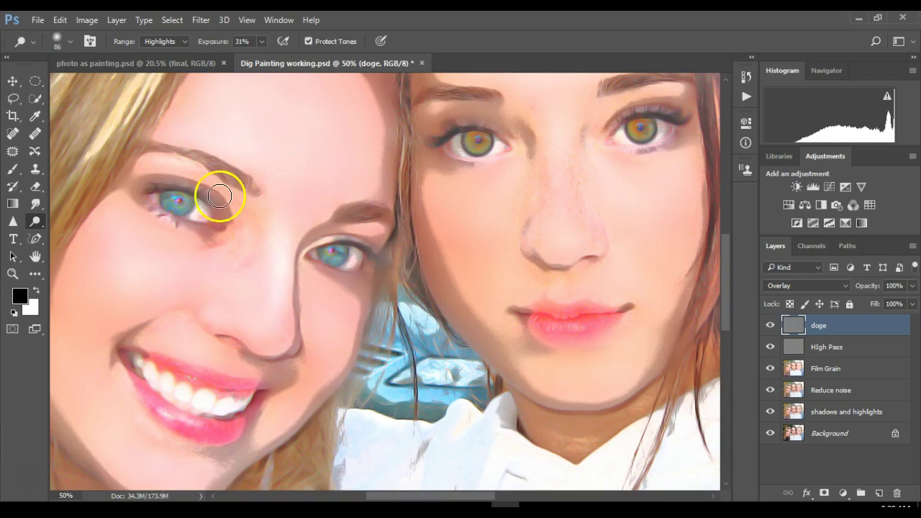
mouse_move(201, 213)
left_mouse_down()
mouse_move(173, 201)
mouse_move(202, 218)
left_mouse_up()
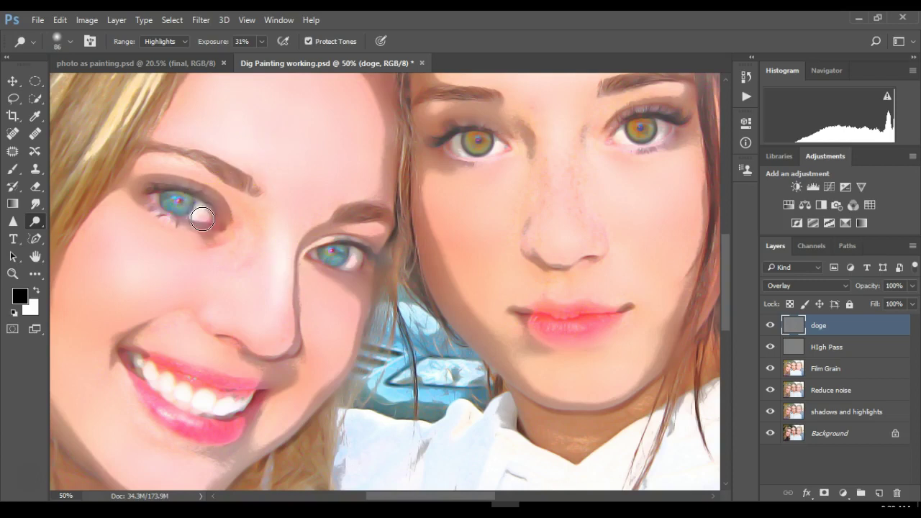
left_click_drag(343, 255, 354, 260)
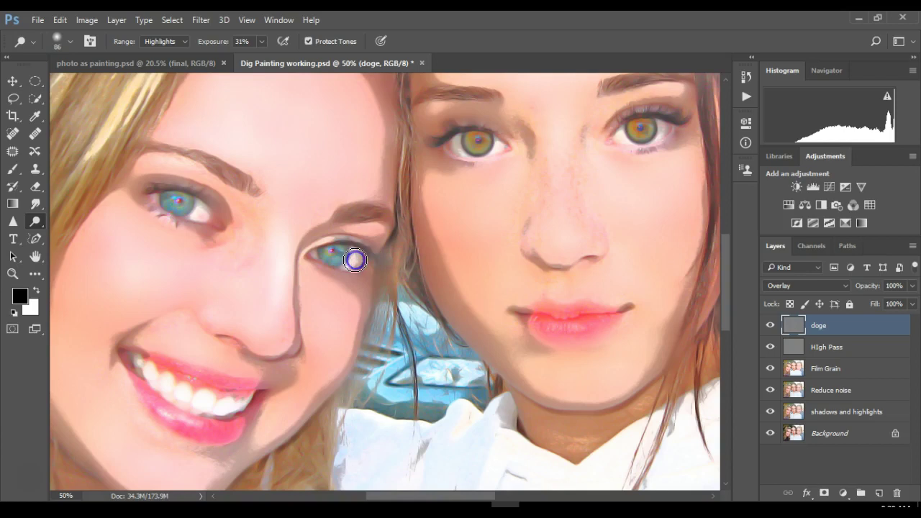
left_click_drag(238, 382, 225, 412)
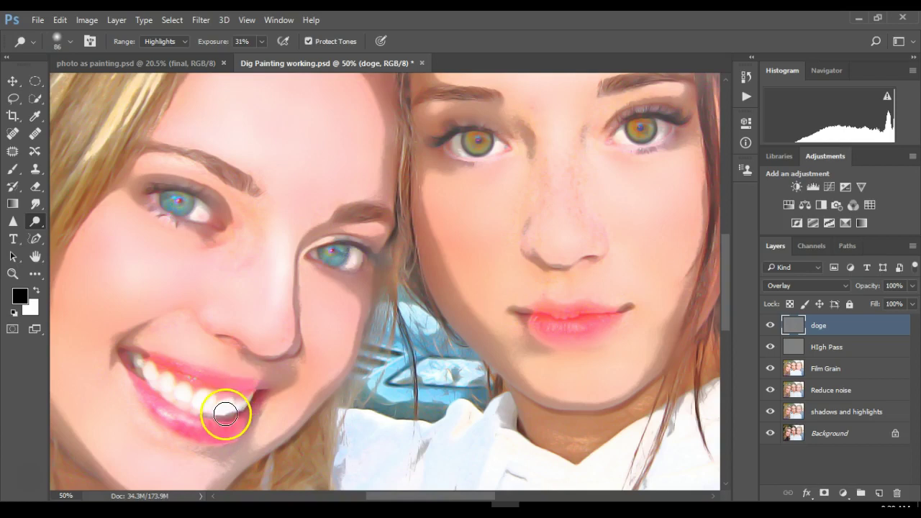
Dodge along the smiling woman's eyebrow on the side farther from the middle woman.
scroll(225, 411, "up", 1)
left_click(191, 173)
left_click_drag(191, 173, 150, 165)
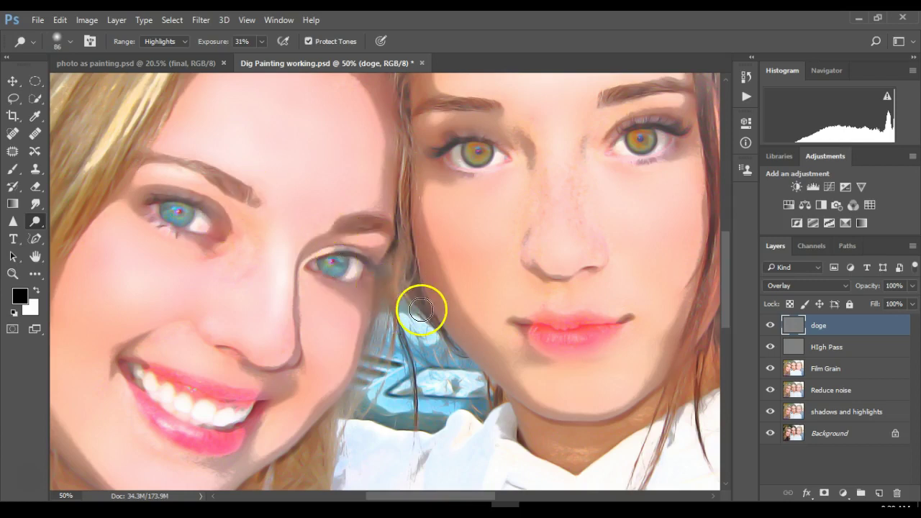
Dodge the middle woman's upper cheek, nose bridge and lips with the 86 px brush at 31% exposure.
scroll(421, 309, "left", 2)
scroll(420, 310, "right", 5)
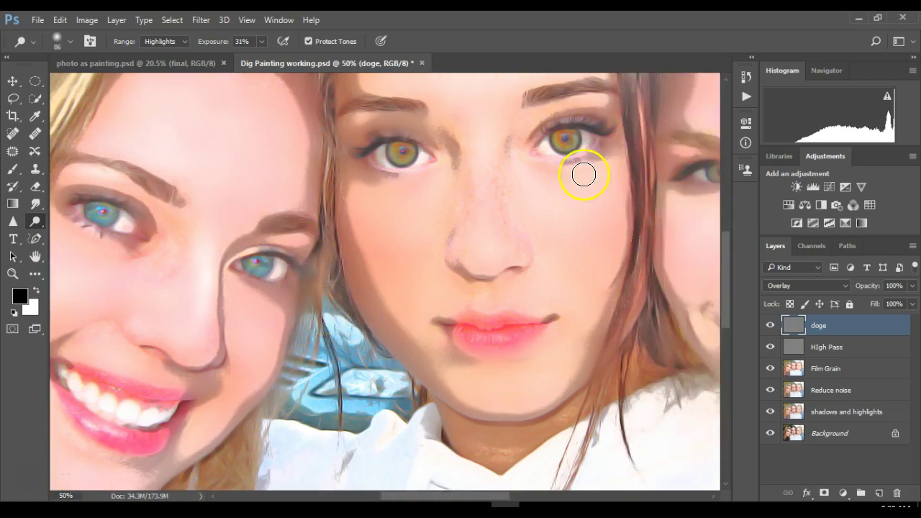
left_click_drag(520, 154, 553, 202)
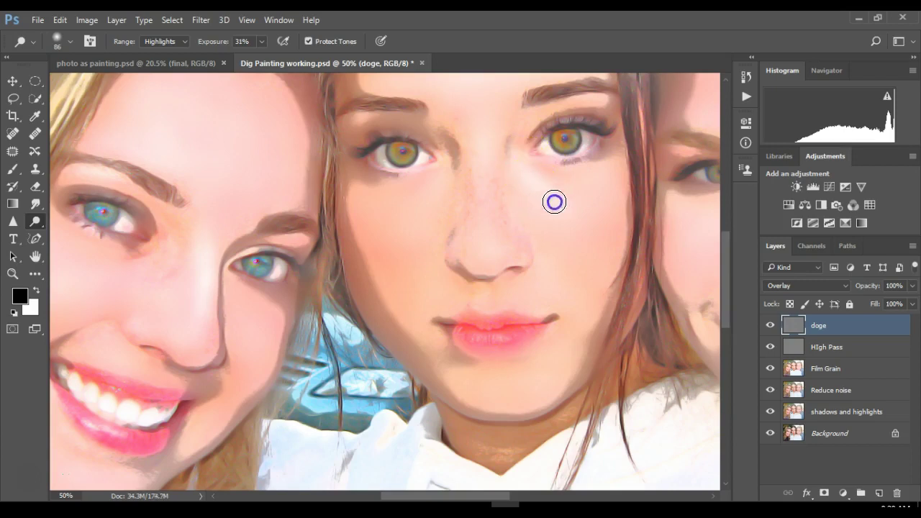
left_click_drag(478, 166, 475, 238)
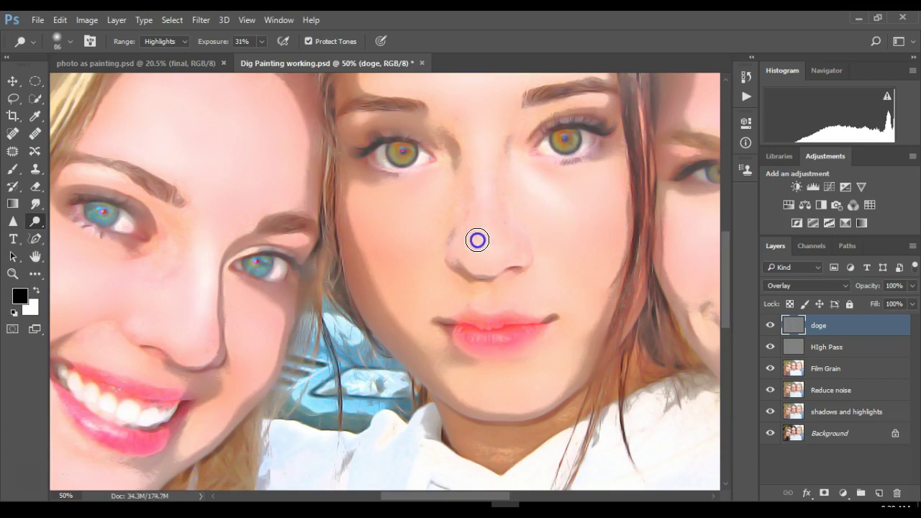
left_click_drag(476, 178, 482, 241)
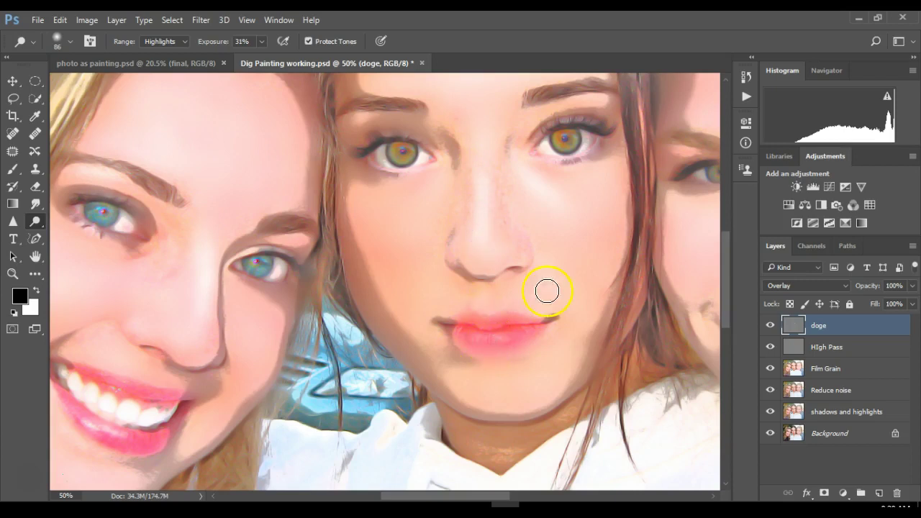
mouse_move(514, 349)
left_mouse_down()
mouse_move(462, 344)
mouse_move(567, 319)
mouse_move(487, 322)
mouse_move(474, 327)
left_mouse_up()
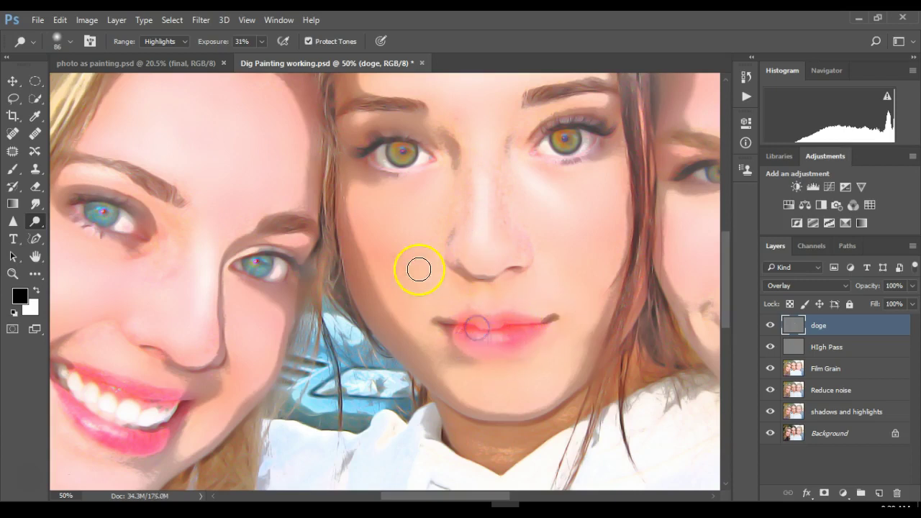
Dodge down the bridge of the right-hand woman's nose to its tip.
scroll(535, 168, "left", 1)
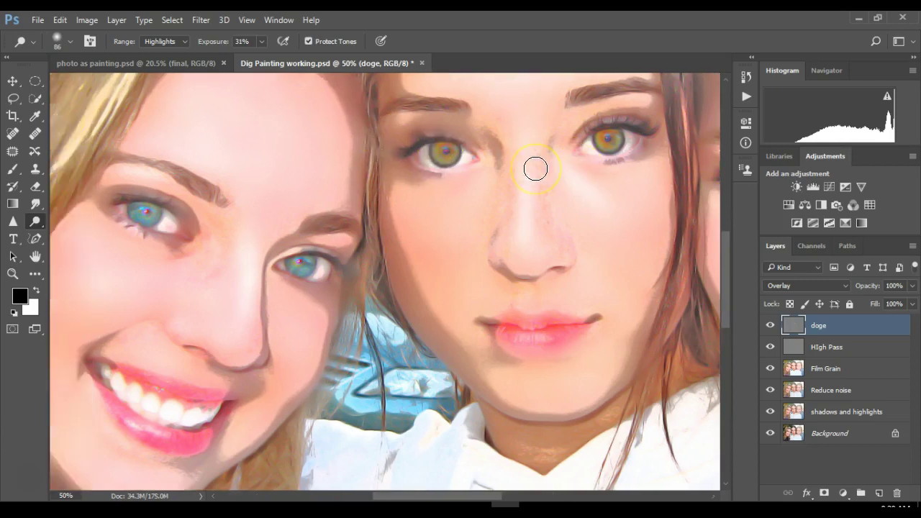
scroll(535, 169, "right", 6)
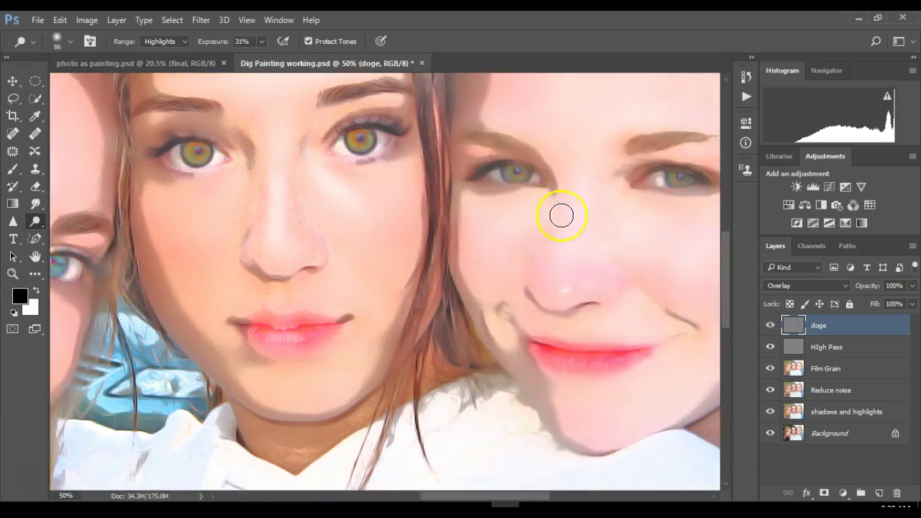
left_click_drag(587, 180, 561, 282)
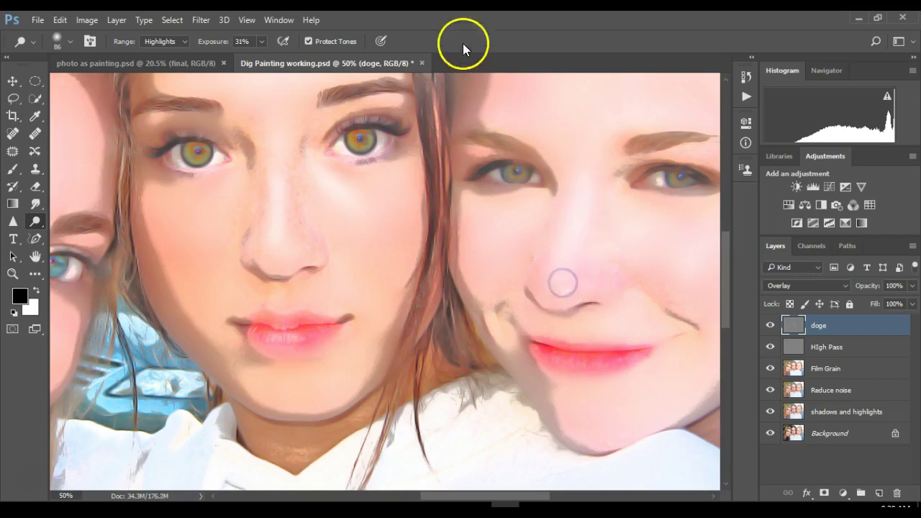
Enlarge the Dodge brush to 291 px and lighten the right-hand woman's cheek and forehead.
scroll(606, 123, "right", 3)
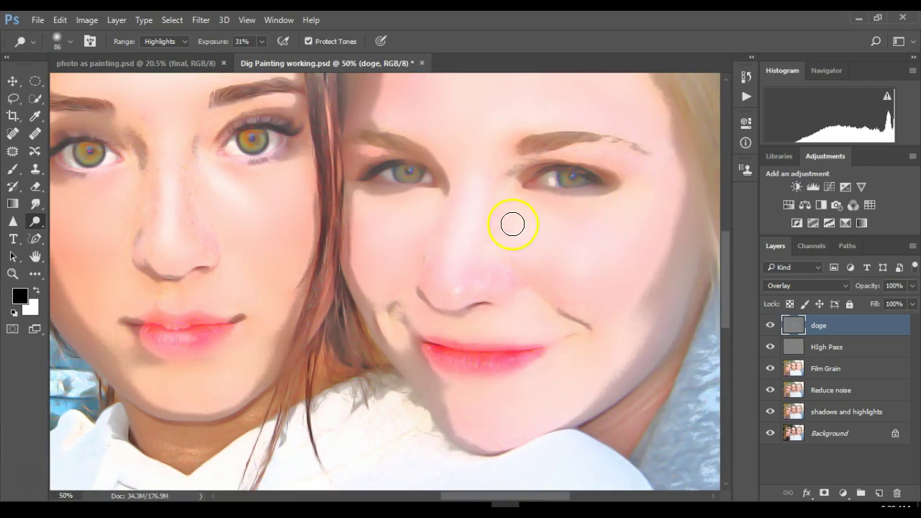
left_click(71, 42)
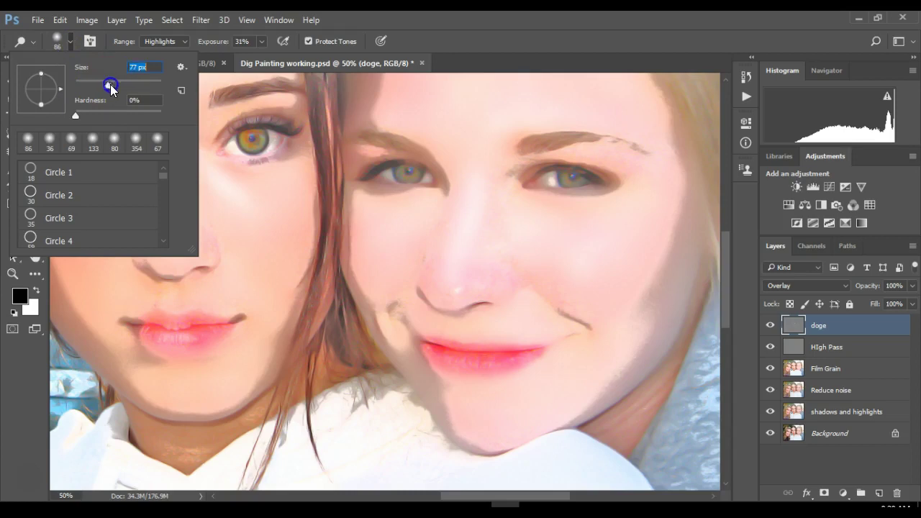
left_click_drag(132, 88, 133, 86)
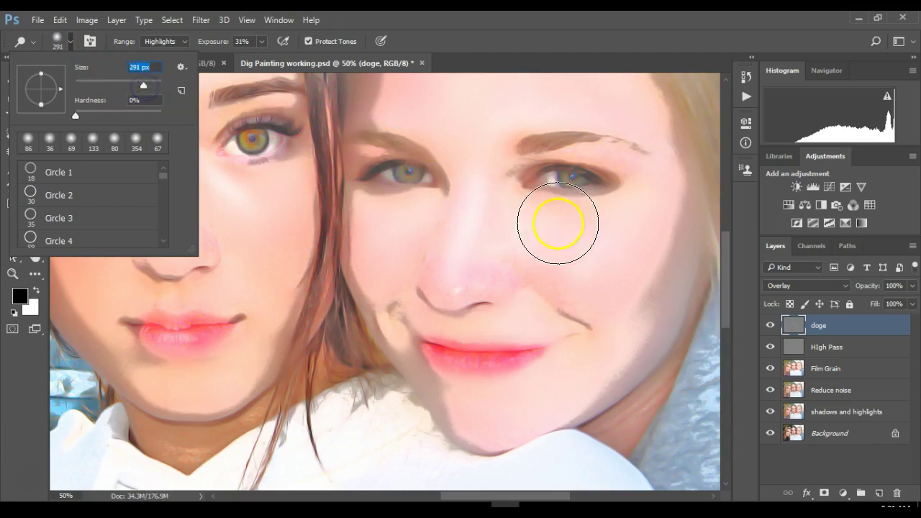
left_click(608, 237)
scroll(615, 233, "up", 3)
mouse_move(507, 244)
left_mouse_down()
mouse_move(540, 148)
mouse_move(527, 205)
mouse_move(602, 208)
left_mouse_up()
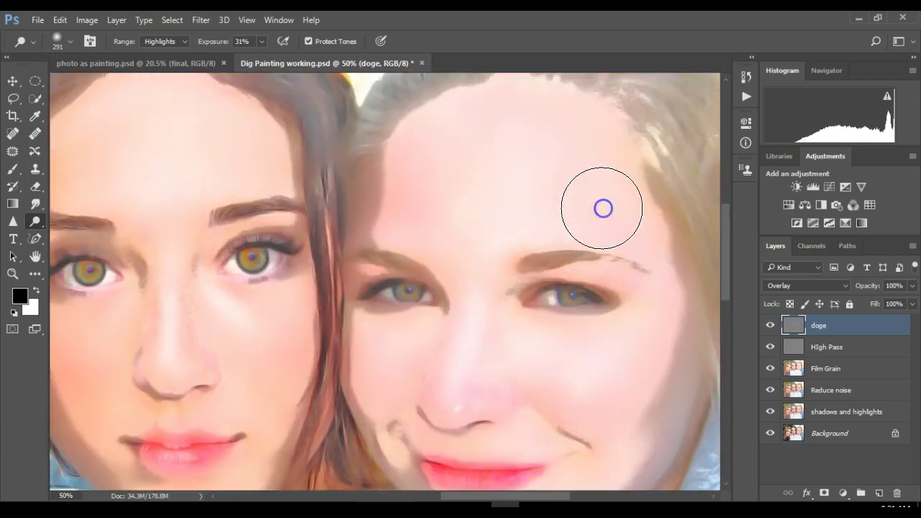
scroll(430, 202, "right", 2)
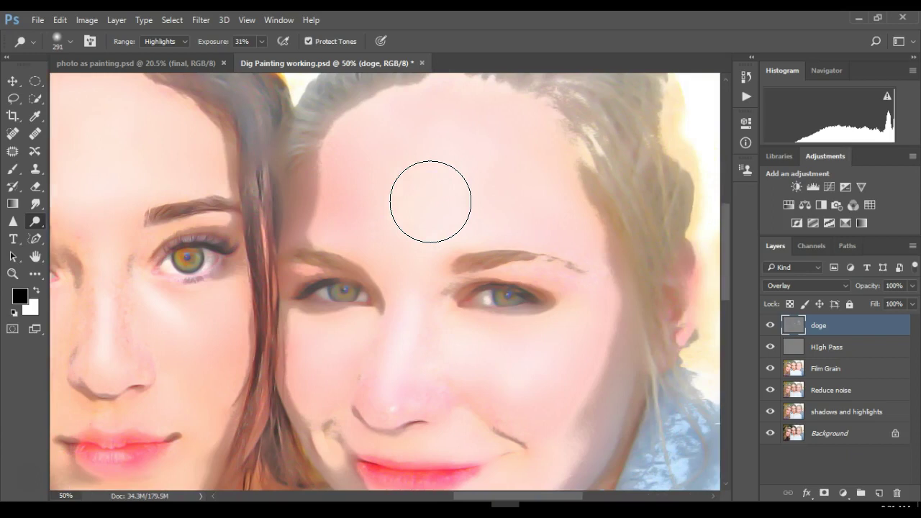
Dodge the middle woman's forehead and the area between her brows with the 291 px brush.
scroll(424, 195, "left", 6)
left_click(307, 215)
mouse_move(307, 215)
left_mouse_down()
mouse_move(262, 169)
mouse_move(290, 175)
left_mouse_up()
left_click(411, 93)
left_click(341, 231)
scroll(346, 236, "down", 3)
scroll(346, 236, "down", 2)
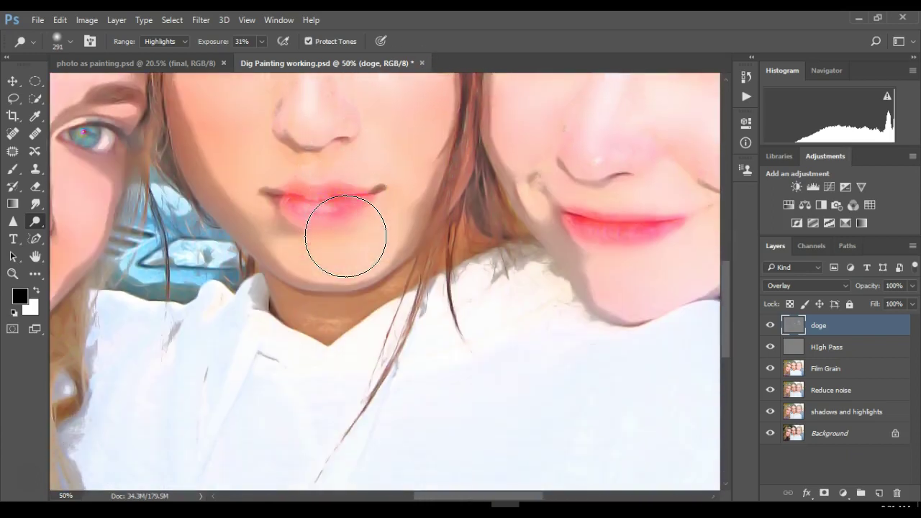
Try to dodge the middle woman's cheek and the hair beside her face, and undo the last stroke.
scroll(346, 236, "up", 1)
scroll(346, 236, "right", 5)
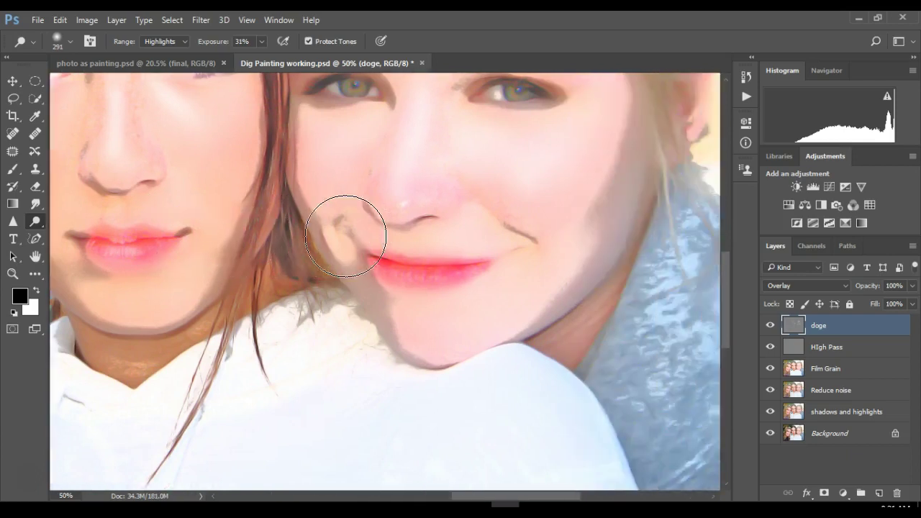
scroll(345, 236, "left", 5)
scroll(345, 236, "up", 3)
left_click_drag(346, 235, 353, 242)
left_click(187, 364)
left_click_drag(187, 364, 134, 360)
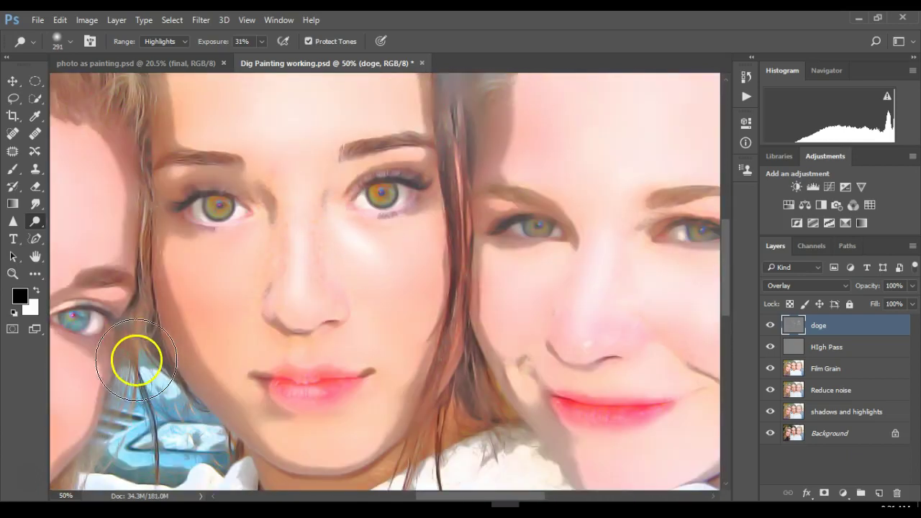
left_click(61, 20)
left_click(88, 53)
left_click(115, 216)
Dodge the middle woman's irises and the whites of her eyes with a 32 px brush.
scroll(117, 217, "left", 2)
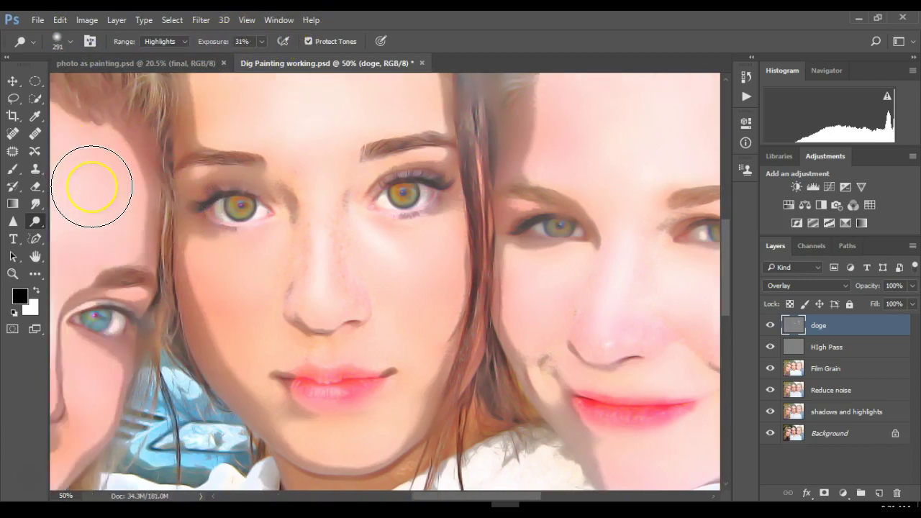
scroll(91, 186, "right", 2)
scroll(91, 186, "left", 10)
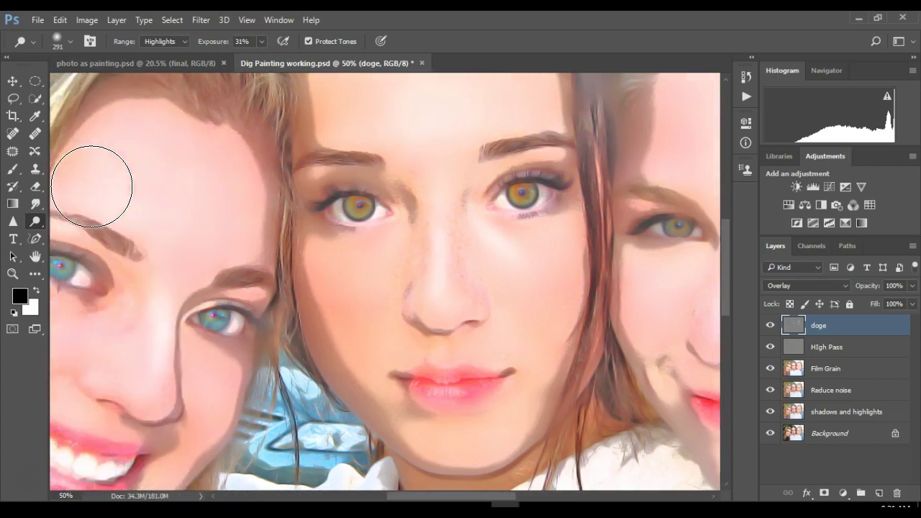
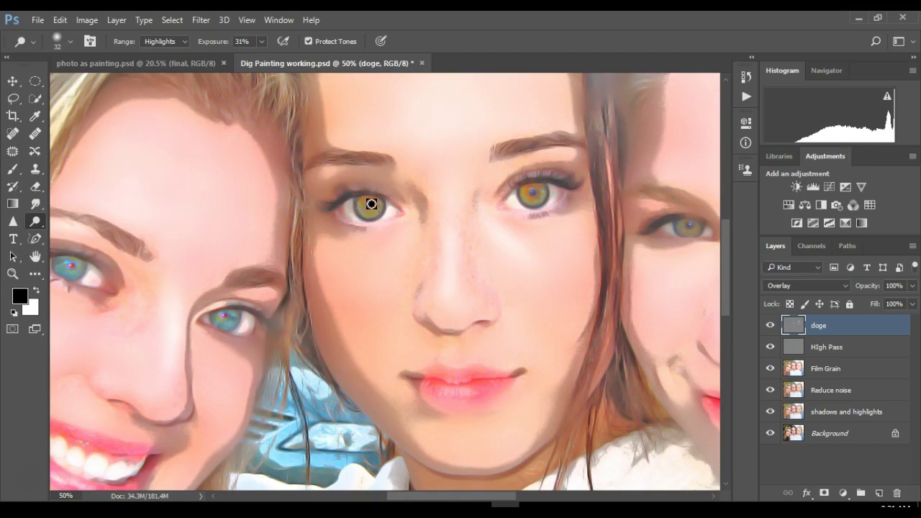
left_click(530, 191)
left_click_drag(520, 206, 553, 190)
left_click_drag(329, 160, 350, 207)
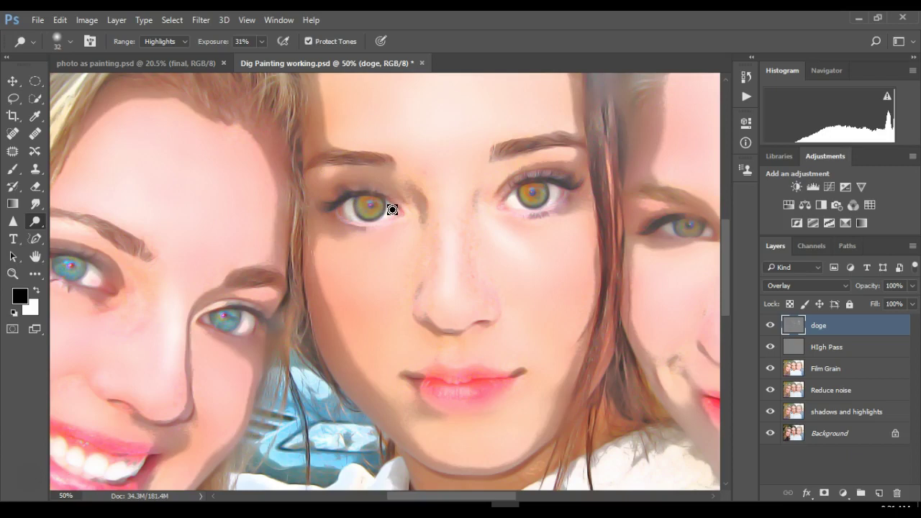
left_click_drag(504, 207, 583, 224)
Dodge the highlight in the right-hand woman's eye with the 32 px brush.
scroll(517, 208, "right", 5)
scroll(517, 210, "right", 1)
scroll(667, 202, "up", 5)
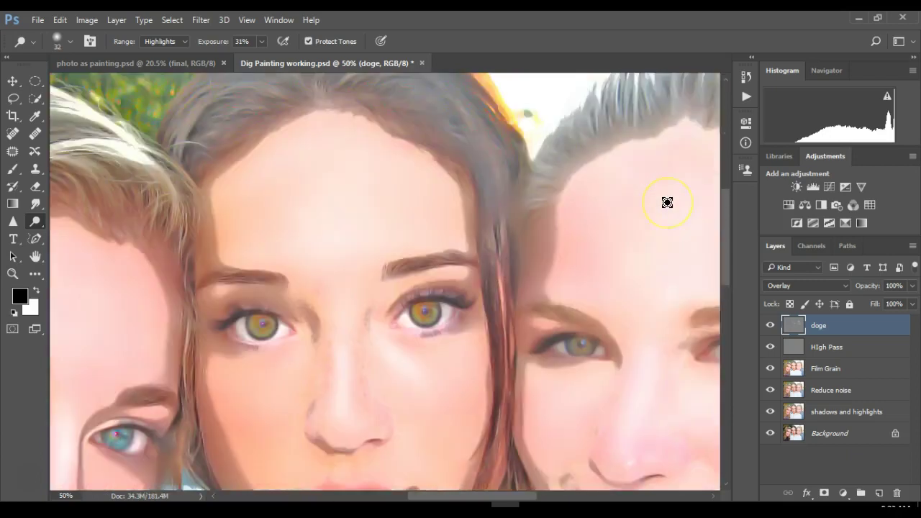
scroll(667, 202, "down", 12)
scroll(667, 202, "up", 4)
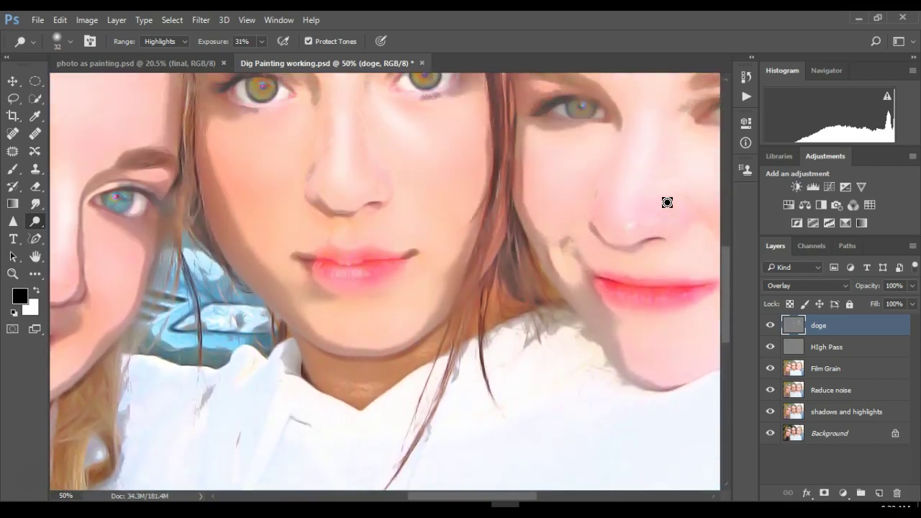
scroll(666, 202, "right", 5)
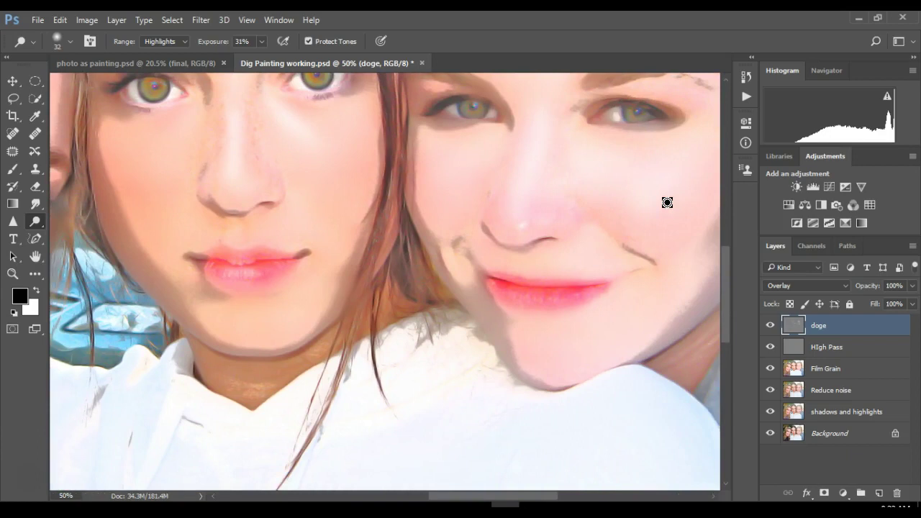
left_click_drag(638, 125, 639, 112)
Dodge the right-hand woman's lower lip and the highlights along her nose.
mouse_move(567, 266)
left_mouse_down()
mouse_move(564, 299)
mouse_move(582, 285)
mouse_move(518, 302)
left_mouse_up()
left_click_drag(509, 240, 510, 240)
mouse_move(551, 280)
left_mouse_down()
mouse_move(588, 220)
mouse_move(540, 280)
mouse_move(612, 76)
mouse_move(505, 127)
left_mouse_up()
Dodge around the middle woman's eyebrows with the 32 px brush.
scroll(506, 127, "up", 5)
mouse_move(439, 122)
left_mouse_down()
mouse_move(374, 155)
mouse_move(395, 146)
left_mouse_up()
scroll(395, 146, "left", 3)
scroll(396, 150, "left", 2)
mouse_move(267, 183)
left_mouse_down()
mouse_move(163, 220)
mouse_move(176, 178)
left_mouse_up()
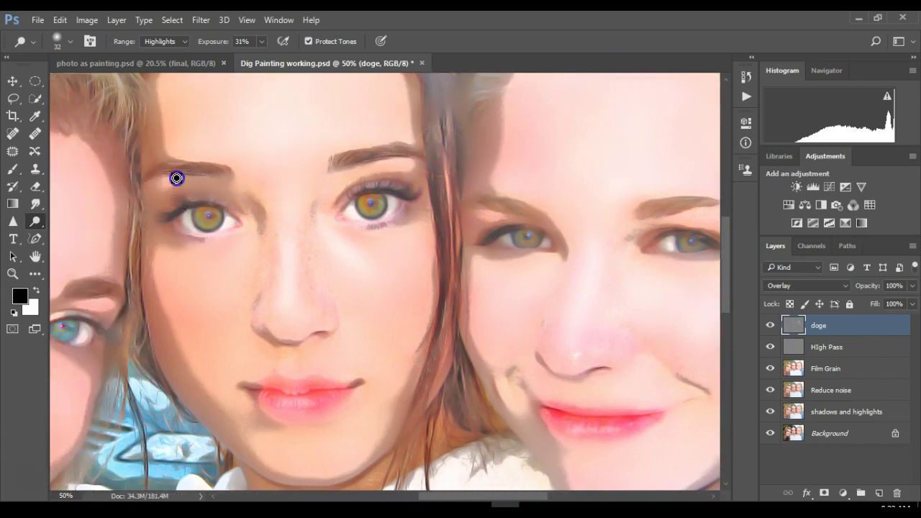
mouse_move(410, 165)
left_mouse_down()
mouse_move(389, 160)
mouse_move(359, 170)
mouse_move(407, 126)
mouse_move(385, 149)
left_mouse_up()
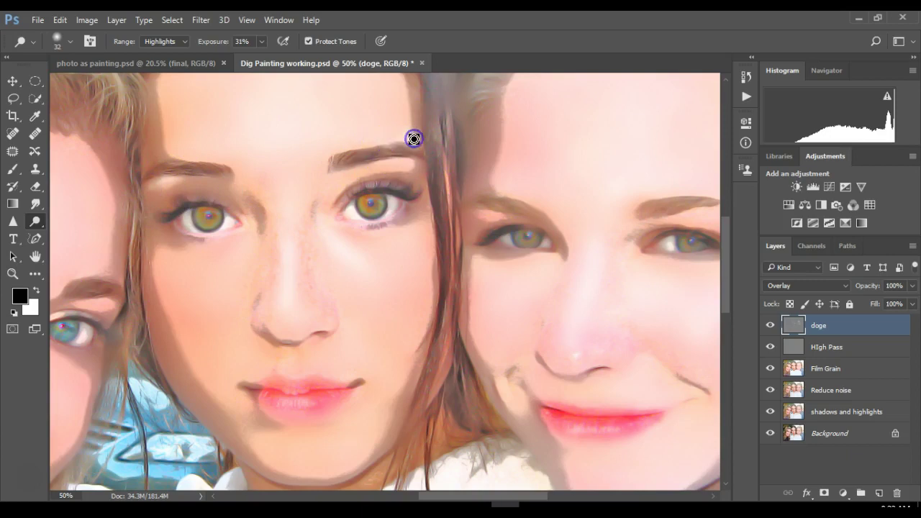
Check the dodged faces and fit the whole image on screen.
scroll(413, 139, "left", 10)
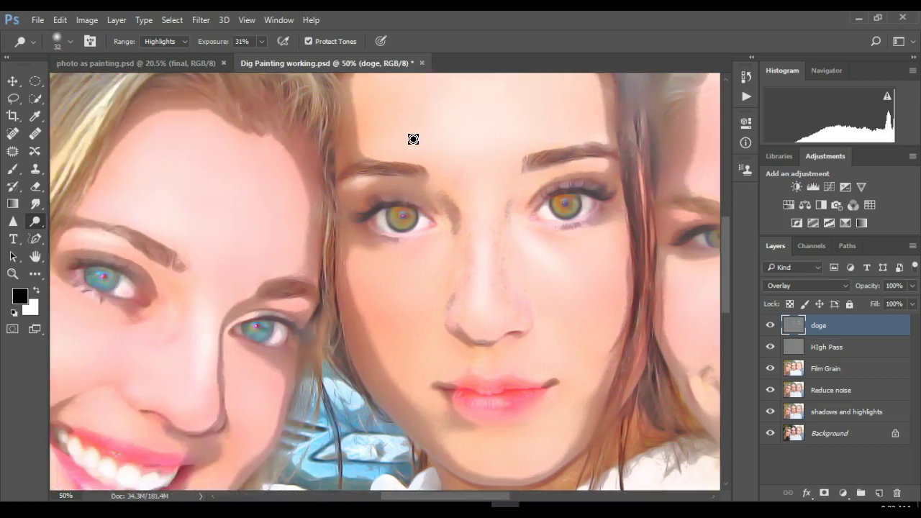
scroll(420, 240, "down", 20)
scroll(420, 240, "up", 10)
scroll(419, 240, "up", 5)
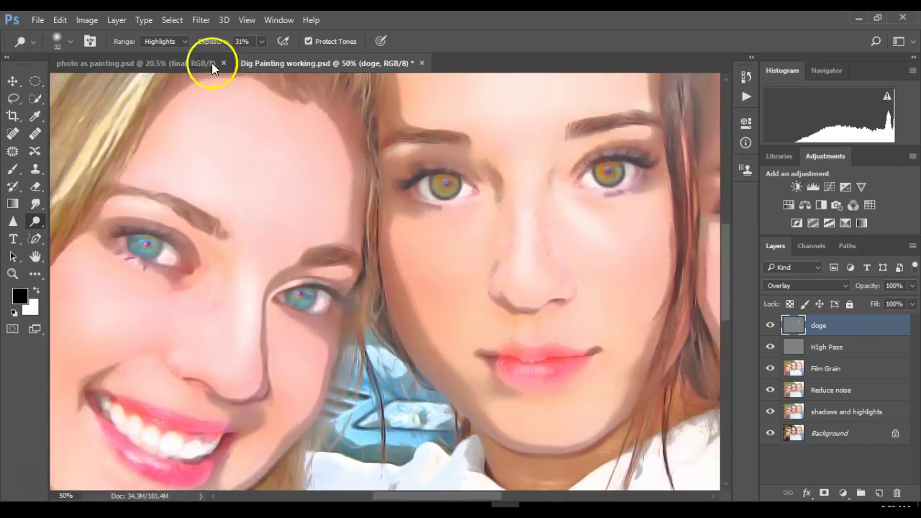
left_click(246, 21)
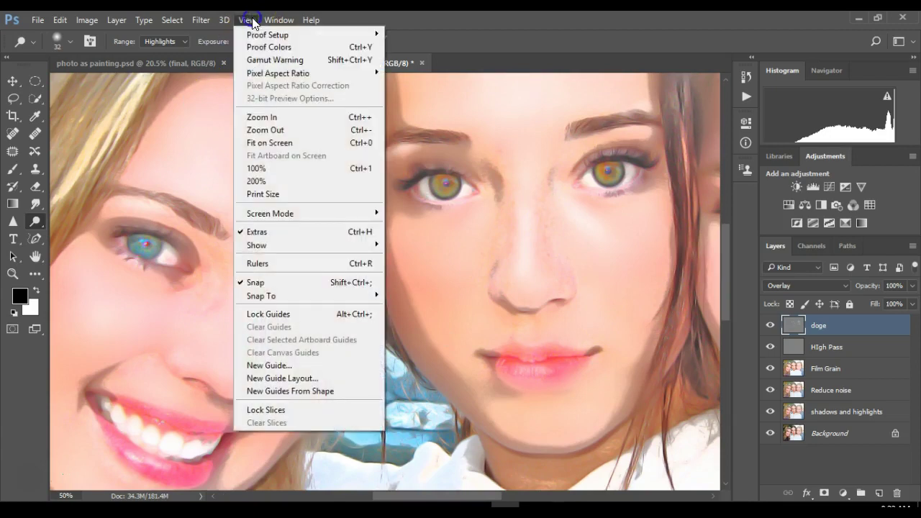
left_click(254, 143)
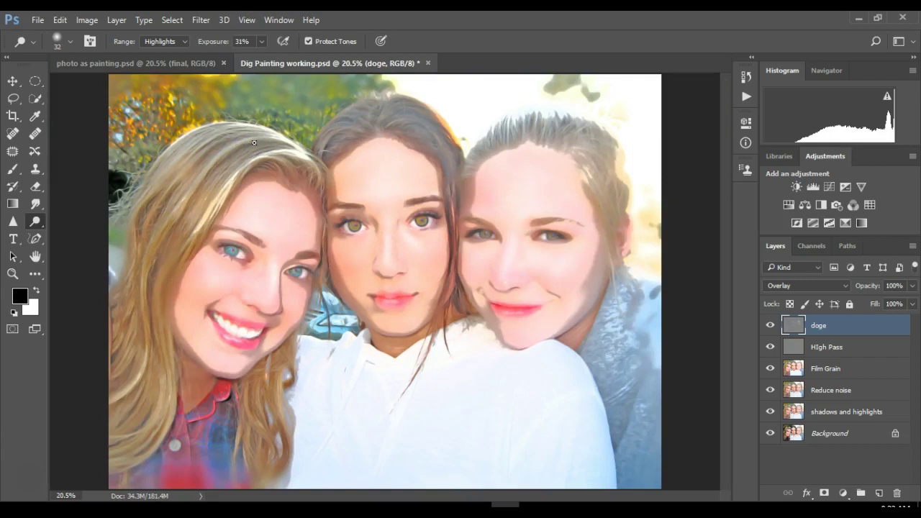
Switch to the Burn tool and rename the doge layer as doge and Burn.
mouse_move(481, 302)
left_mouse_down()
mouse_move(462, 376)
mouse_move(460, 344)
mouse_move(461, 322)
mouse_move(469, 345)
mouse_move(495, 362)
mouse_move(482, 390)
mouse_move(447, 364)
mouse_move(416, 400)
mouse_move(480, 337)
mouse_move(457, 294)
mouse_move(449, 366)
mouse_move(478, 346)
mouse_move(432, 334)
mouse_move(462, 358)
mouse_move(459, 349)
mouse_move(396, 329)
mouse_move(344, 234)
mouse_move(369, 215)
mouse_move(313, 219)
mouse_move(366, 221)
mouse_move(341, 221)
mouse_move(347, 274)
mouse_move(338, 257)
mouse_move(338, 285)
mouse_move(366, 317)
mouse_move(325, 245)
left_mouse_up()
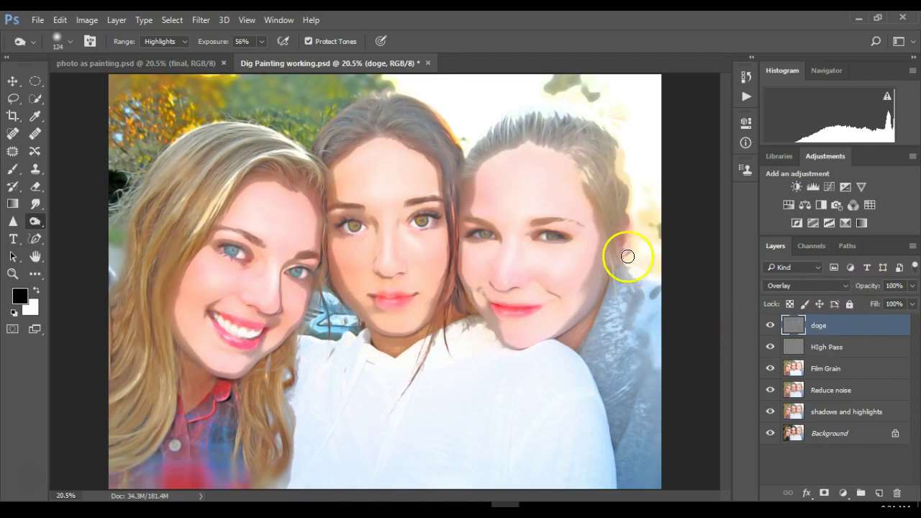
left_click_drag(491, 282, 510, 288)
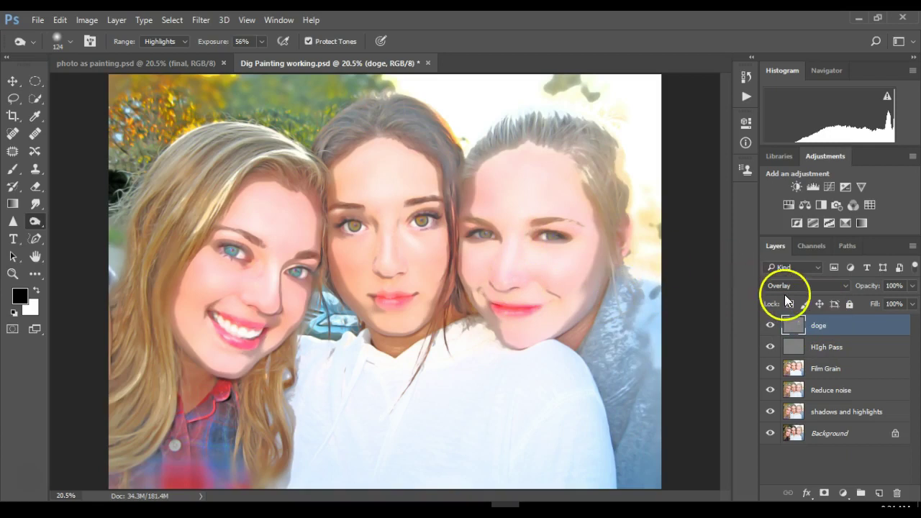
left_click(819, 325)
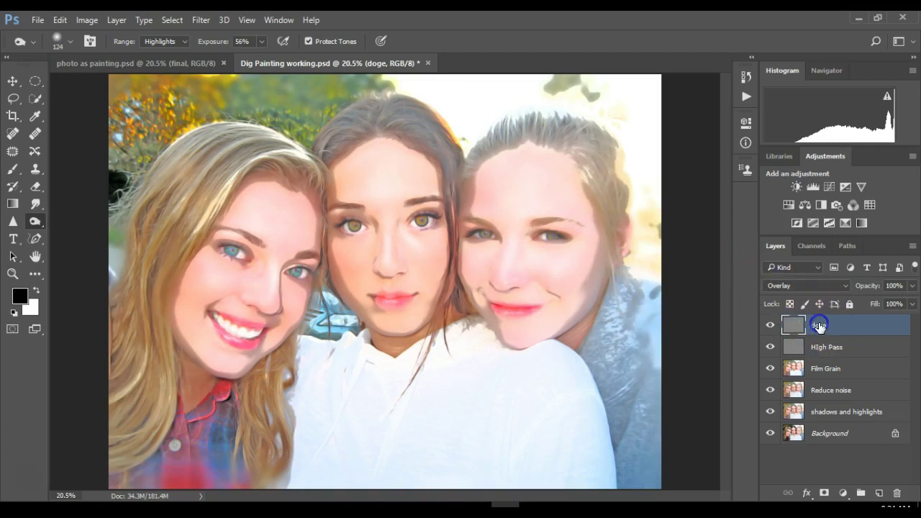
left_click(835, 326)
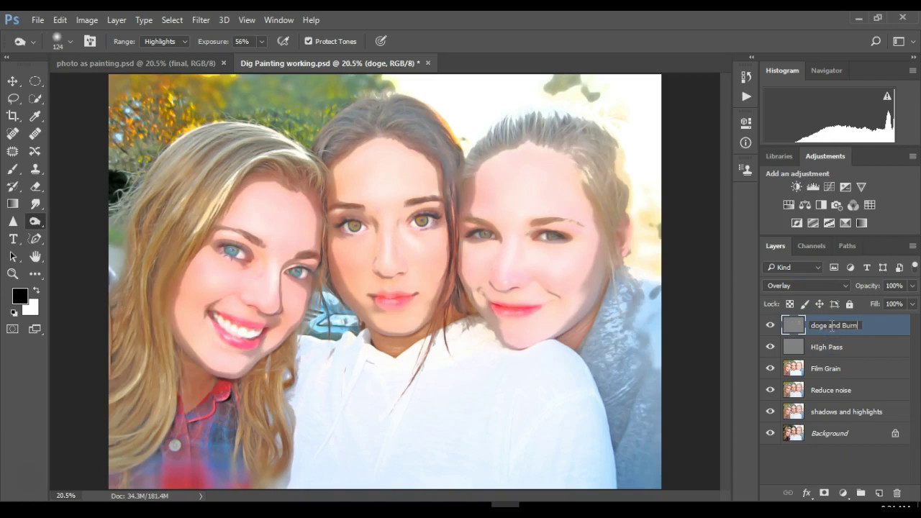
left_click(706, 393)
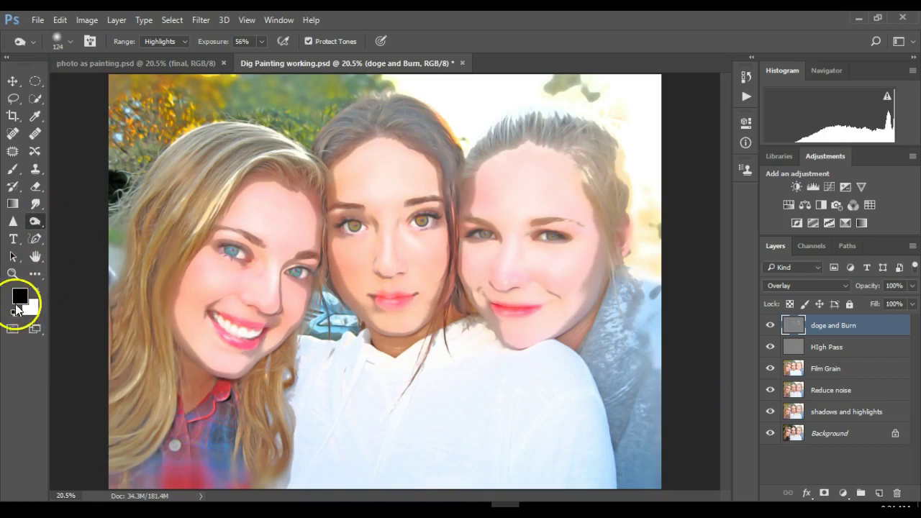
Set the Burn tool to the Shadows range with an exposure of 30%.
right_click(40, 224)
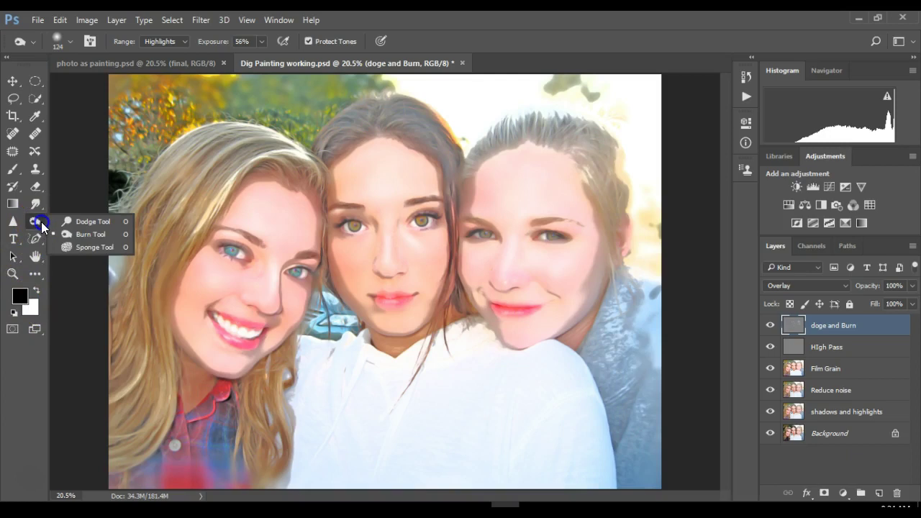
left_click_drag(67, 228, 76, 233)
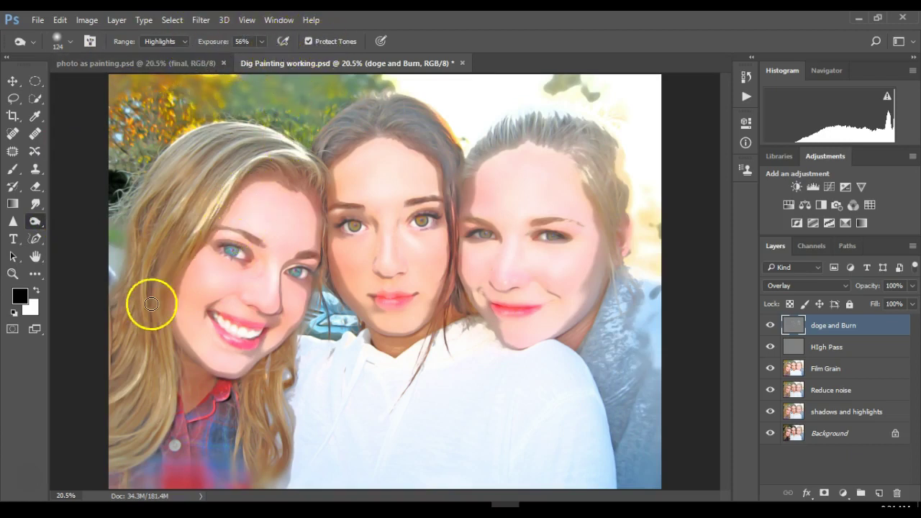
left_click(183, 43)
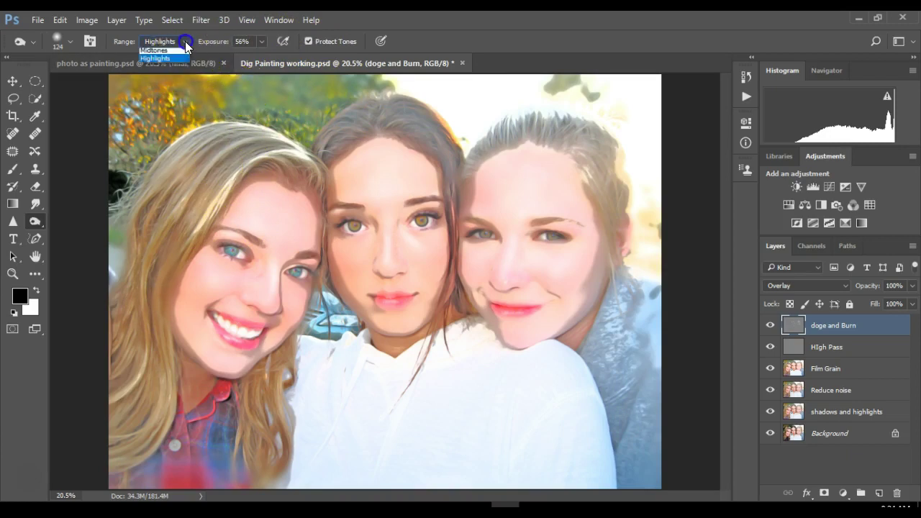
left_click(263, 42)
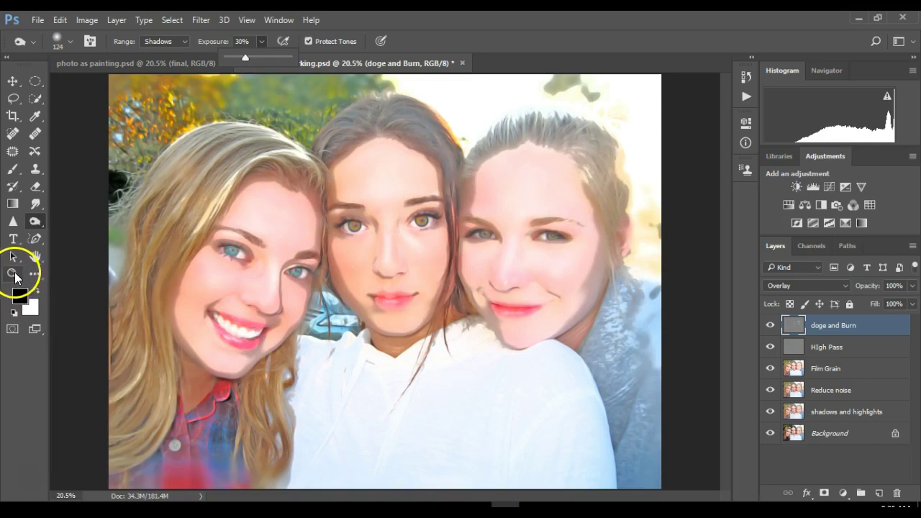
Zoom in to 50% and examine the shadow areas around the eyes, noses and lips of all three faces.
left_click(12, 273)
left_click(267, 275)
left_click_drag(267, 275, 268, 270)
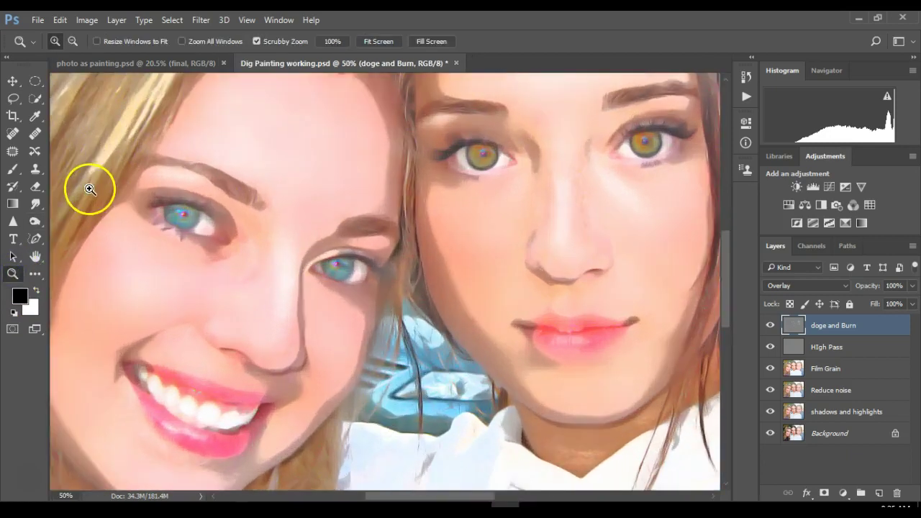
left_click(35, 221)
mouse_move(181, 232)
left_mouse_down()
mouse_move(164, 209)
mouse_move(182, 182)
left_mouse_up()
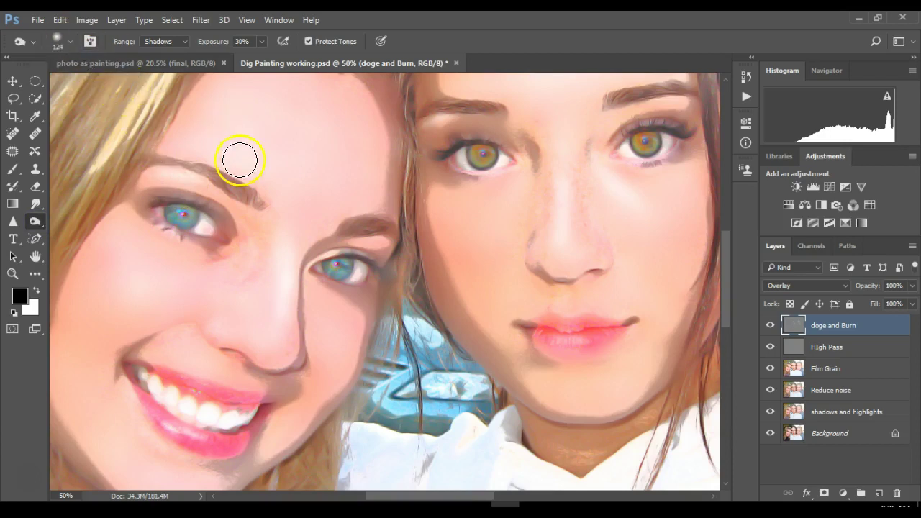
scroll(525, 259, "left", 3)
scroll(525, 259, "right", 10)
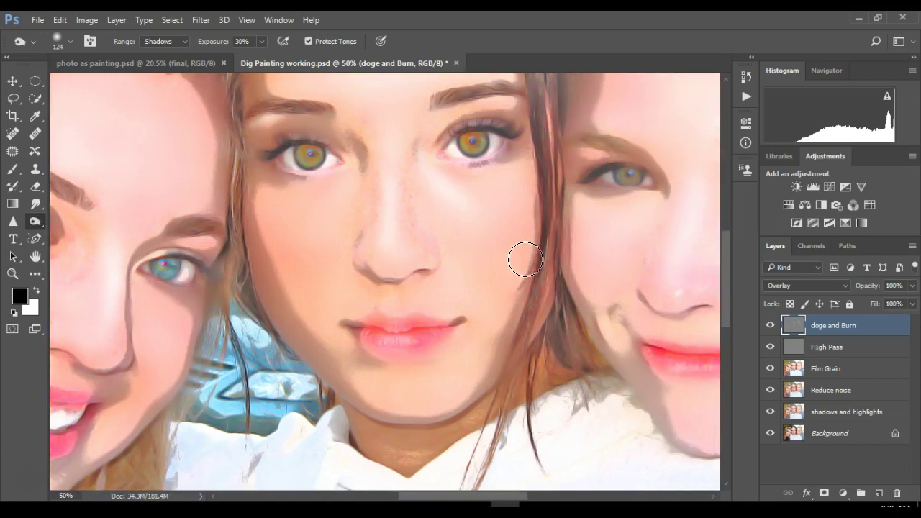
mouse_move(603, 226)
left_mouse_down()
mouse_move(606, 216)
mouse_move(597, 252)
mouse_move(621, 208)
mouse_move(591, 276)
left_mouse_up()
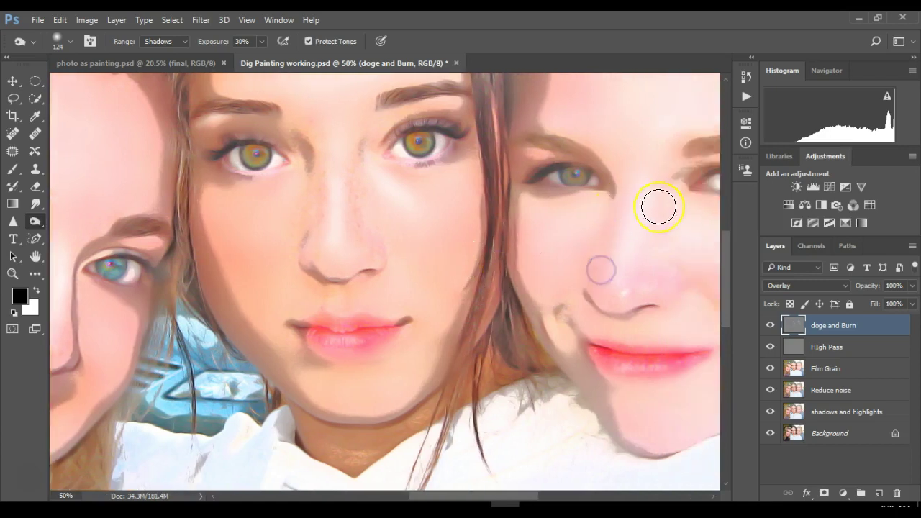
scroll(657, 204, "left", 1)
scroll(658, 206, "right", 3)
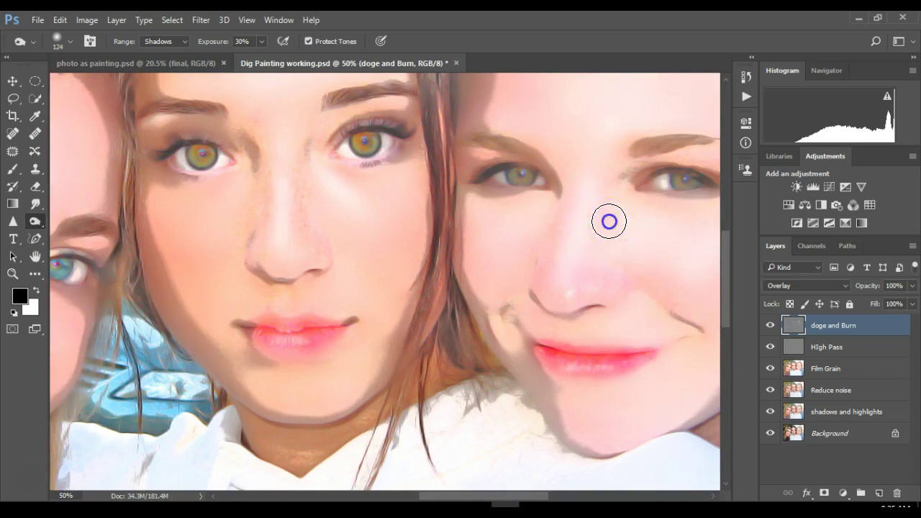
scroll(612, 250, "down", 5)
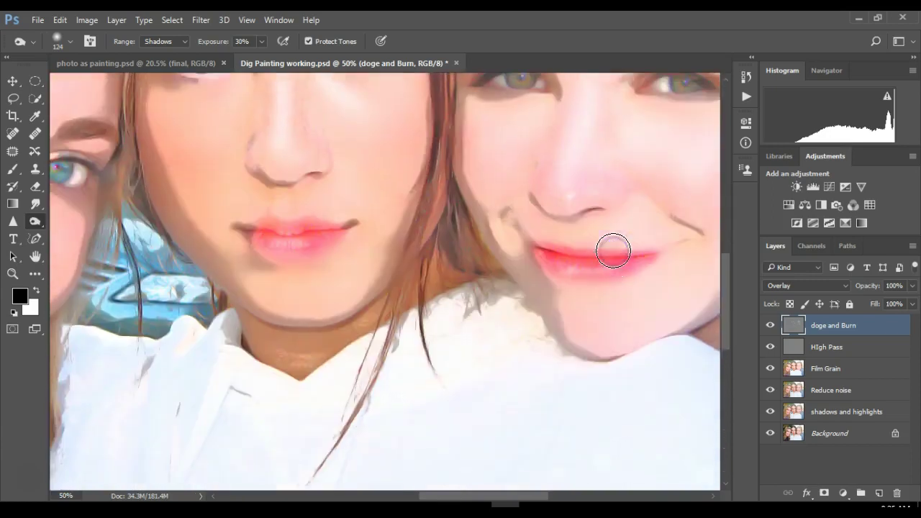
scroll(613, 250, "up", 8)
mouse_move(613, 250)
left_mouse_down()
mouse_move(581, 361)
mouse_move(546, 272)
mouse_move(593, 274)
mouse_move(607, 262)
mouse_move(580, 364)
left_mouse_up()
left_click(543, 315)
scroll(580, 364, "down", 5)
scroll(579, 366, "up", 3)
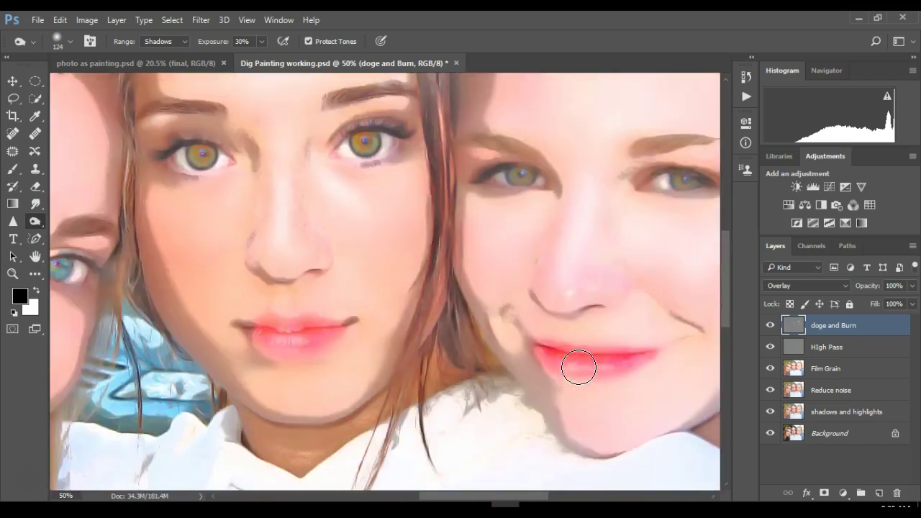
scroll(579, 367, "right", 2)
mouse_move(328, 117)
left_mouse_down()
mouse_move(264, 222)
mouse_move(263, 189)
mouse_move(300, 94)
mouse_move(220, 165)
left_mouse_up()
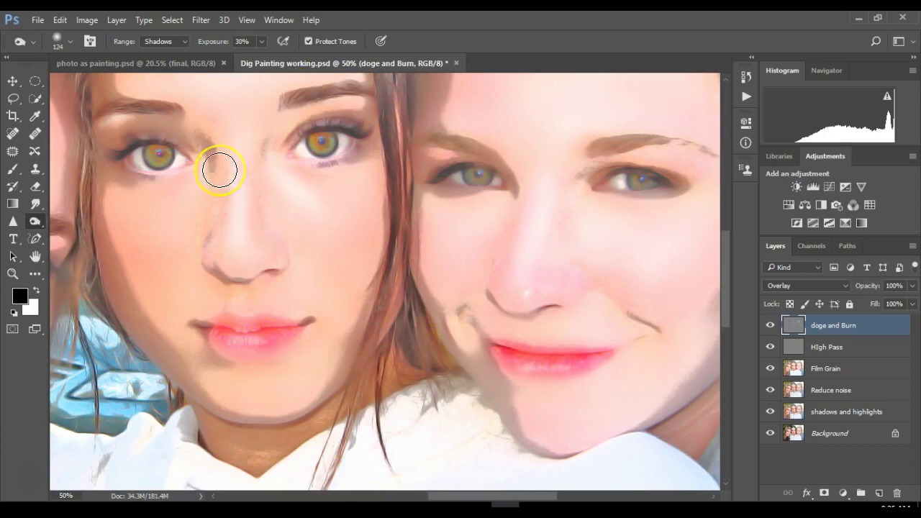
scroll(219, 171, "right", 2)
scroll(219, 170, "left", 8)
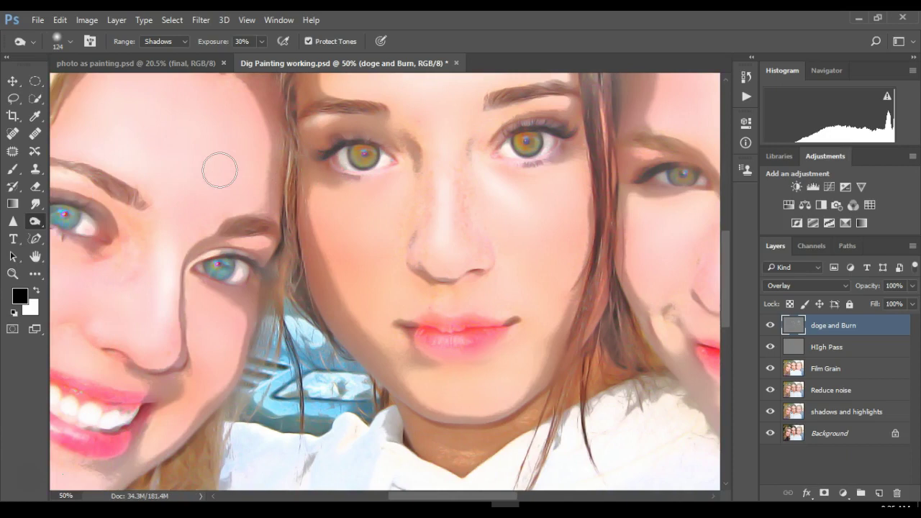
Reduce the Burn brush to 42 px and darken both of the middle woman's eyebrows.
right_click(219, 170)
scroll(219, 171, "up", 3)
mouse_move(219, 171)
left_mouse_down()
mouse_move(216, 179)
mouse_move(539, 175)
mouse_move(464, 123)
mouse_move(641, 146)
mouse_move(479, 206)
mouse_move(415, 206)
mouse_move(15, 450)
mouse_move(17, 434)
left_mouse_up()
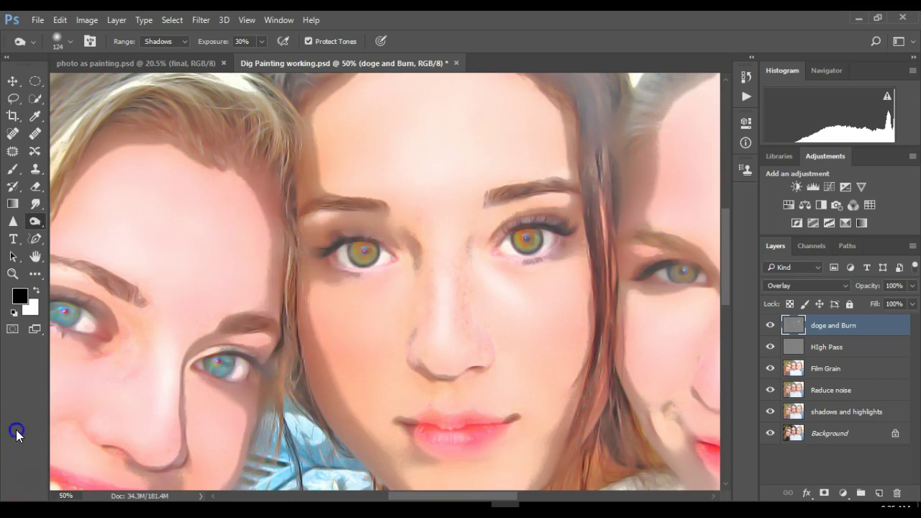
left_click(70, 38)
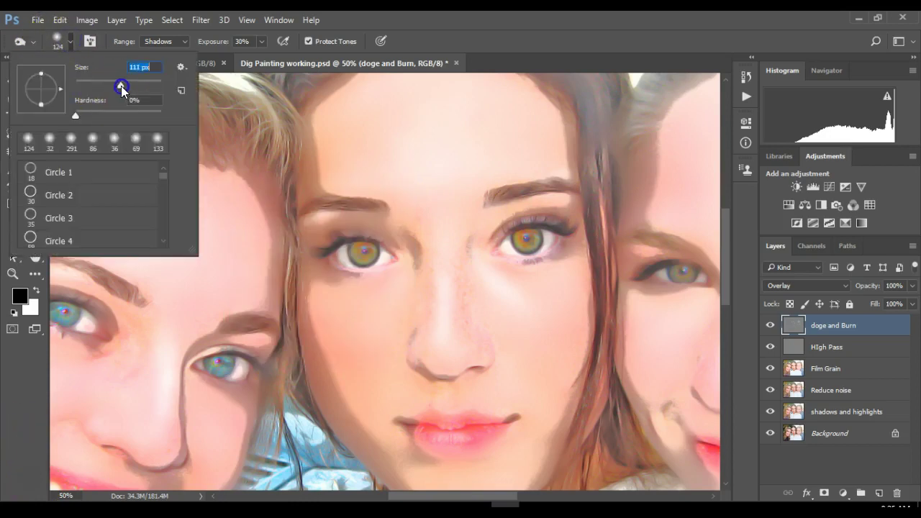
left_click_drag(93, 87, 94, 86)
mouse_move(304, 156)
left_mouse_down()
mouse_move(363, 205)
mouse_move(340, 205)
left_mouse_up()
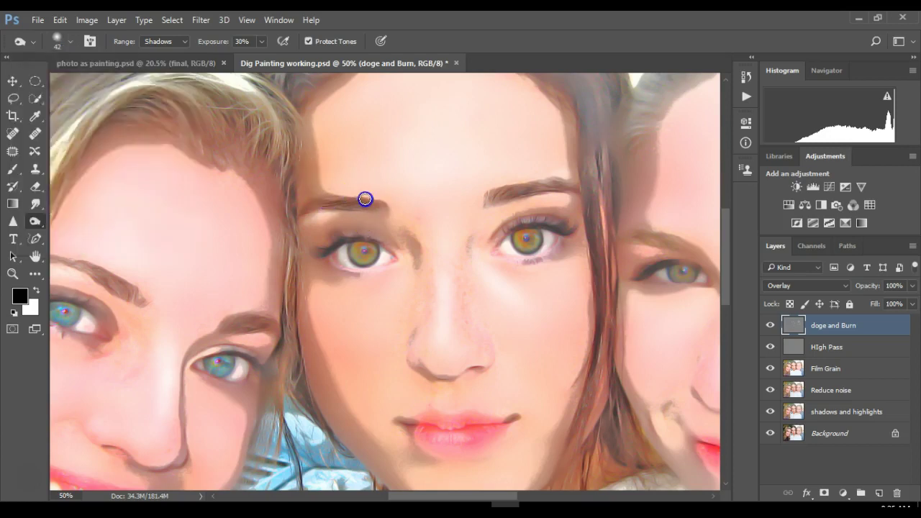
left_click_drag(495, 206, 497, 196)
Burn the middle woman's upper lash line and step back from the last stroke on her cheek.
mouse_move(525, 237)
left_mouse_down()
mouse_move(539, 234)
mouse_move(509, 228)
left_mouse_up()
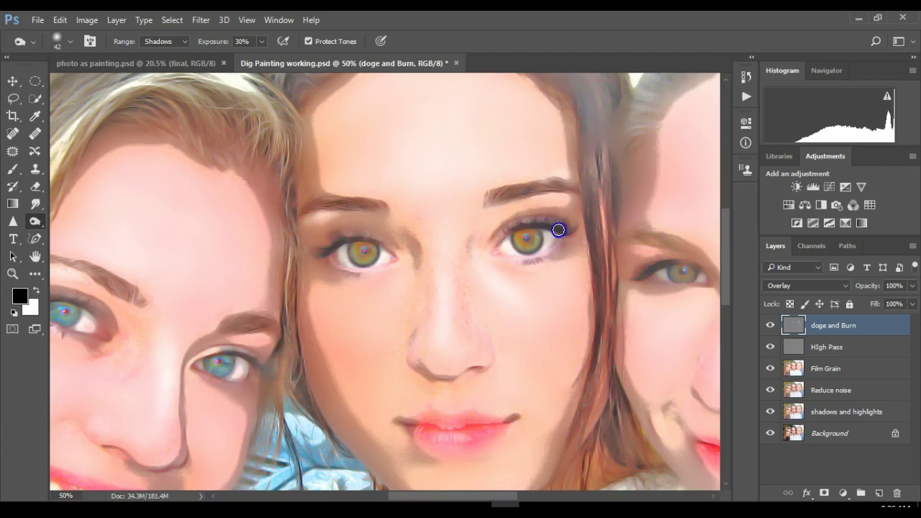
mouse_move(323, 329)
left_mouse_down()
mouse_move(307, 271)
mouse_move(322, 239)
left_mouse_up()
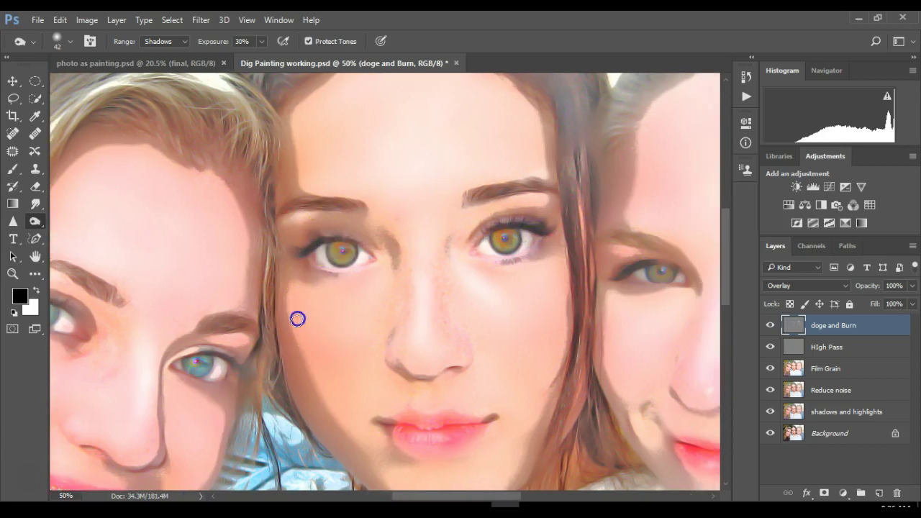
left_click_drag(60, 19, 89, 56)
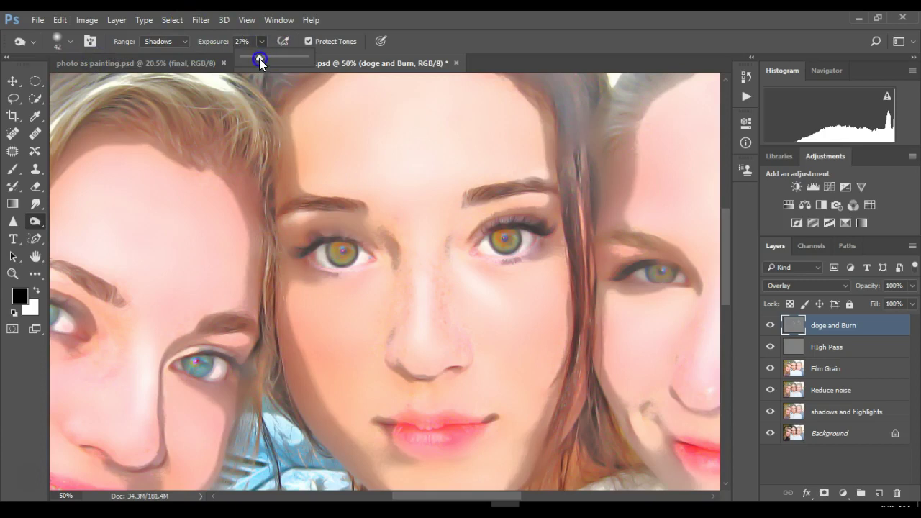
Set the burn exposure to 46% and burn the outer corner of the middle woman's eye.
left_click_drag(270, 58, 271, 58)
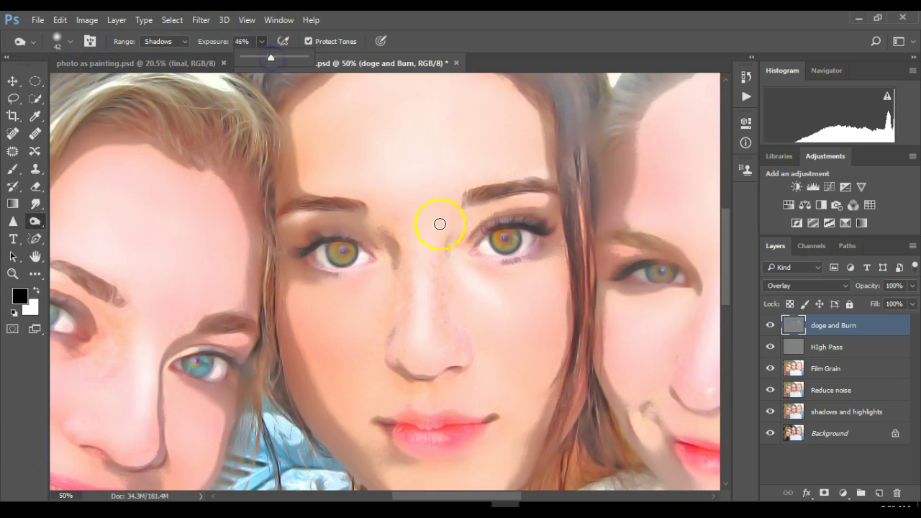
right_click(306, 249)
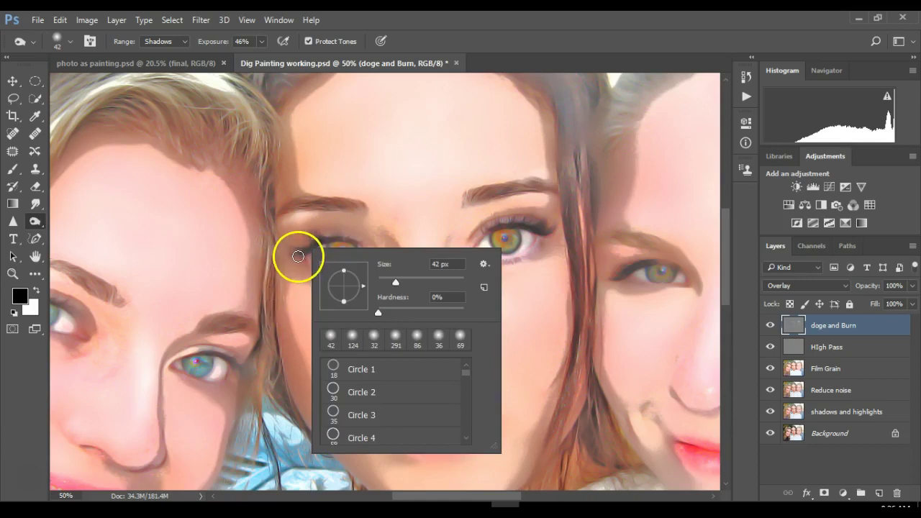
left_click(299, 256)
left_click(294, 253)
Burn the left-hand woman's upper lash lines and eyebrows with the 42 px brush.
scroll(293, 255, "left", 3)
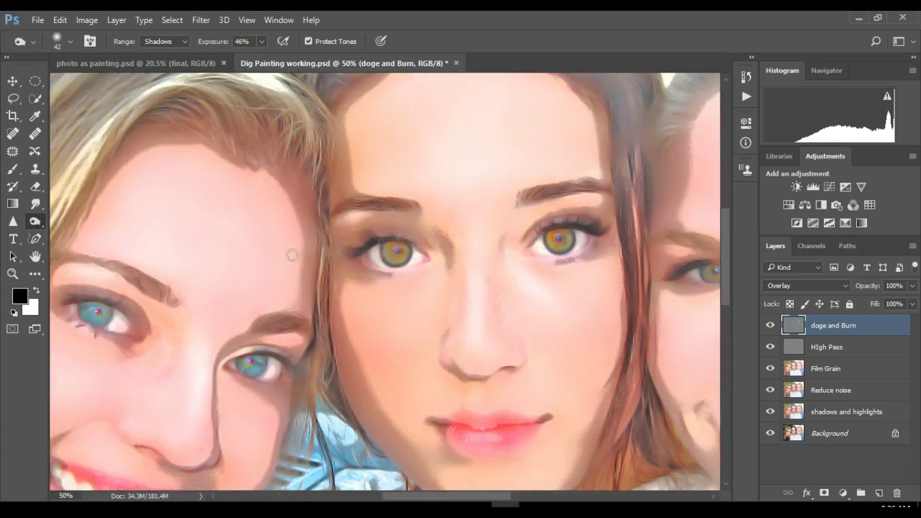
scroll(291, 255, "left", 1)
mouse_move(124, 295)
left_mouse_down()
mouse_move(132, 300)
mouse_move(119, 300)
left_mouse_up()
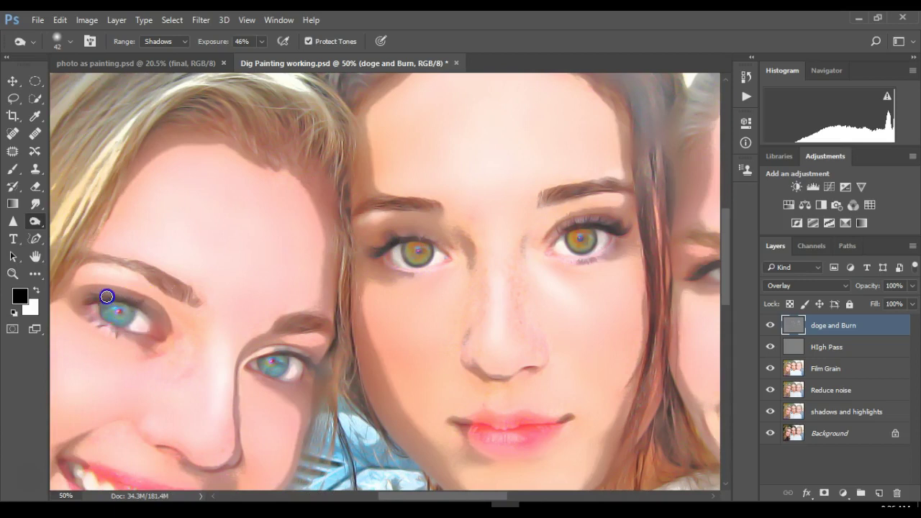
left_click(130, 320)
mouse_move(131, 320)
left_mouse_down()
mouse_move(159, 316)
mouse_move(199, 295)
mouse_move(191, 303)
mouse_move(119, 247)
mouse_move(264, 324)
mouse_move(267, 337)
mouse_move(287, 325)
left_mouse_up()
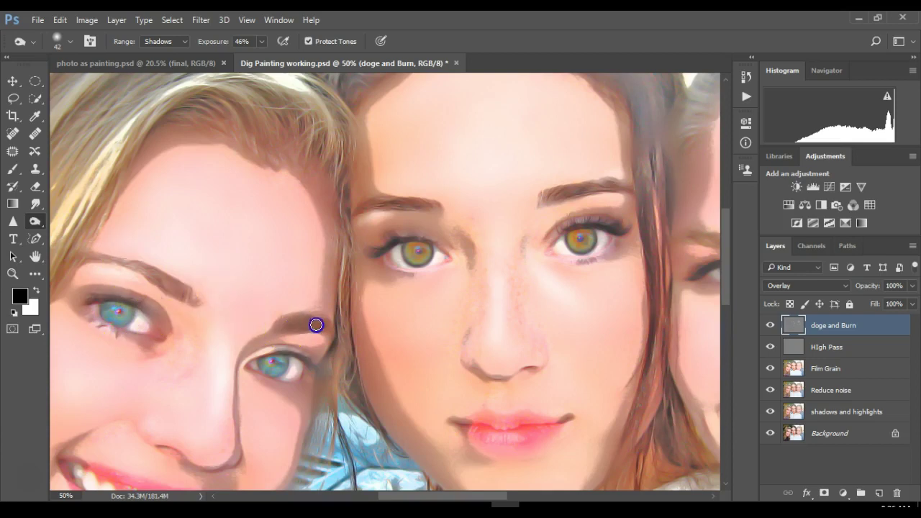
scroll(295, 320, "down", 5)
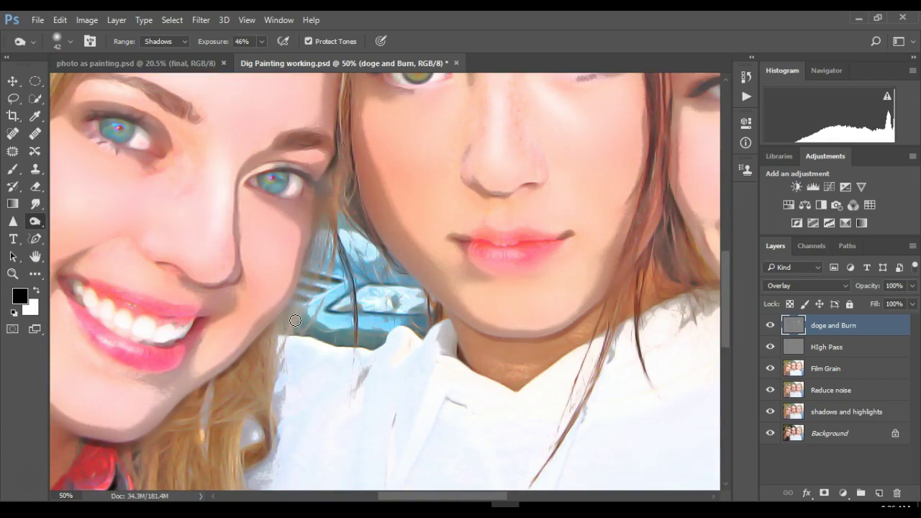
scroll(295, 320, "up", 1)
mouse_move(72, 124)
left_mouse_down()
mouse_move(124, 166)
mouse_move(102, 156)
mouse_move(196, 176)
mouse_move(217, 188)
mouse_move(164, 166)
mouse_move(250, 203)
mouse_move(403, 187)
left_mouse_up()
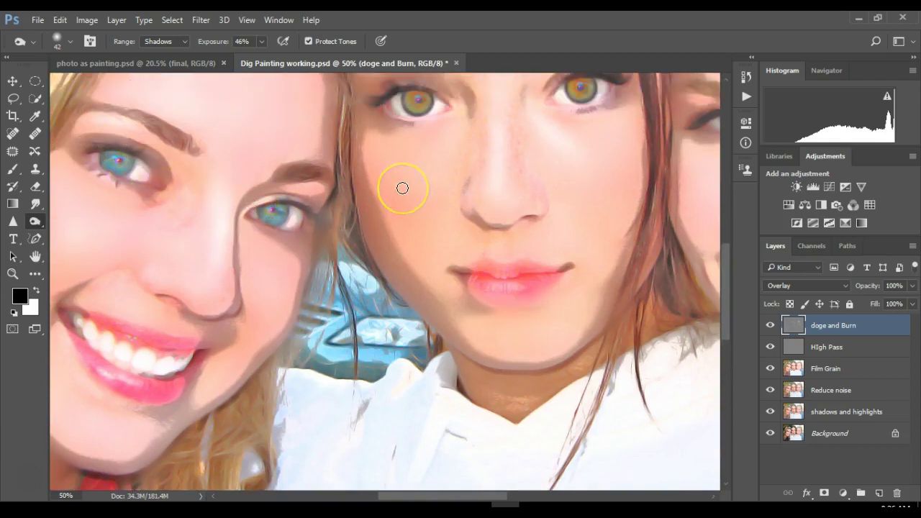
Burn the lash lines of both of the right-hand woman's eyes with the 42 px brush.
scroll(402, 187, "right", 5)
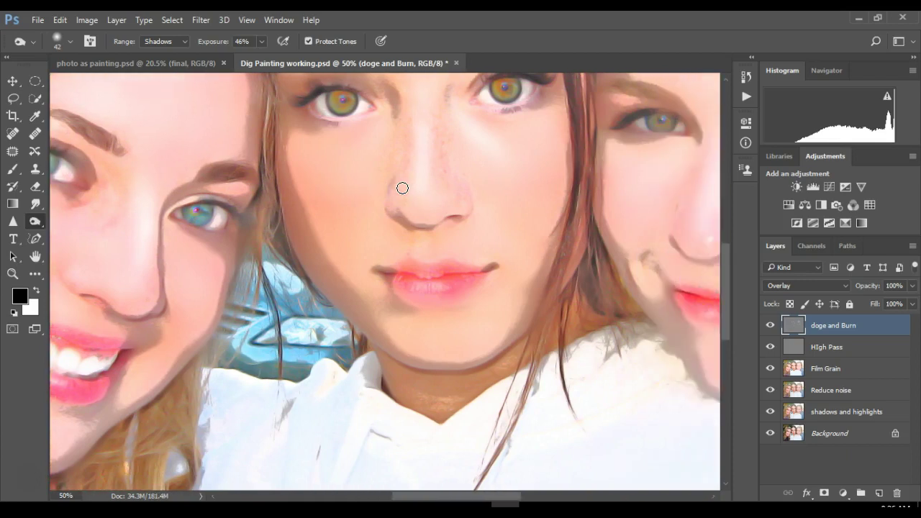
scroll(402, 188, "up", 3)
mouse_move(645, 133)
left_mouse_down()
mouse_move(639, 199)
mouse_move(658, 197)
mouse_move(641, 199)
left_mouse_up()
left_click_drag(613, 235, 616, 239)
scroll(617, 239, "right", 5)
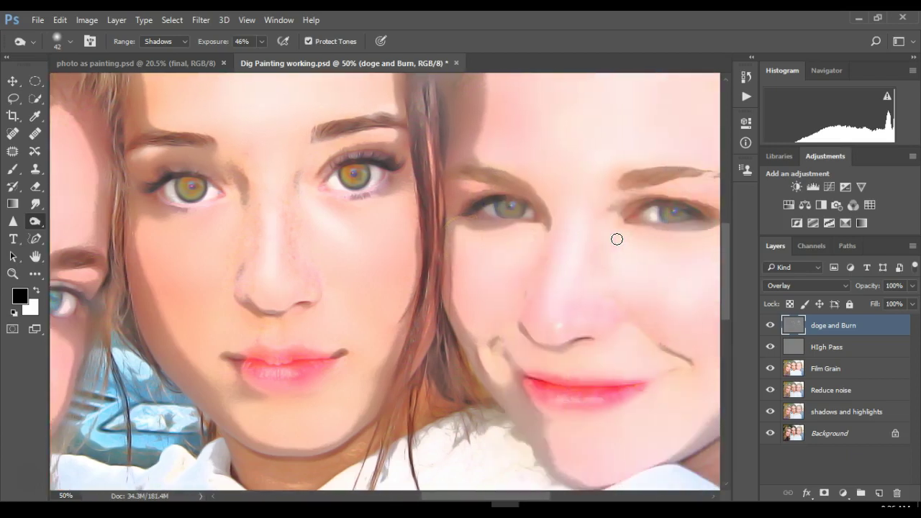
mouse_move(669, 204)
left_mouse_down()
mouse_move(643, 202)
mouse_move(651, 202)
left_mouse_up()
Lower the burn exposure to 27% and burn along the right-hand woman's outer eyebrow.
left_click(260, 42)
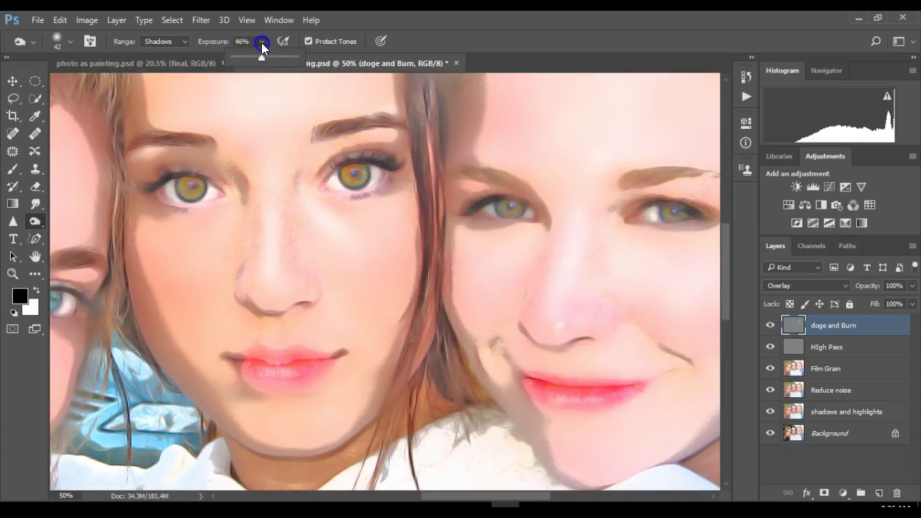
left_click_drag(631, 181, 691, 175)
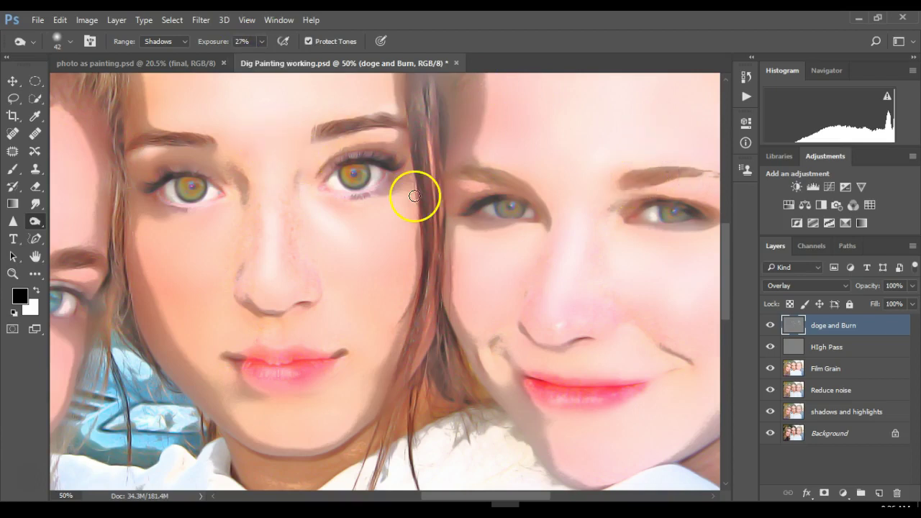
Burn the right-hand woman's inner eyebrow, and the left-hand woman's eyes and eyebrow, with the 42 px brush at 27% exposure.
mouse_move(482, 189)
left_mouse_down()
mouse_move(489, 179)
mouse_move(465, 174)
mouse_move(493, 177)
mouse_move(463, 168)
left_mouse_up()
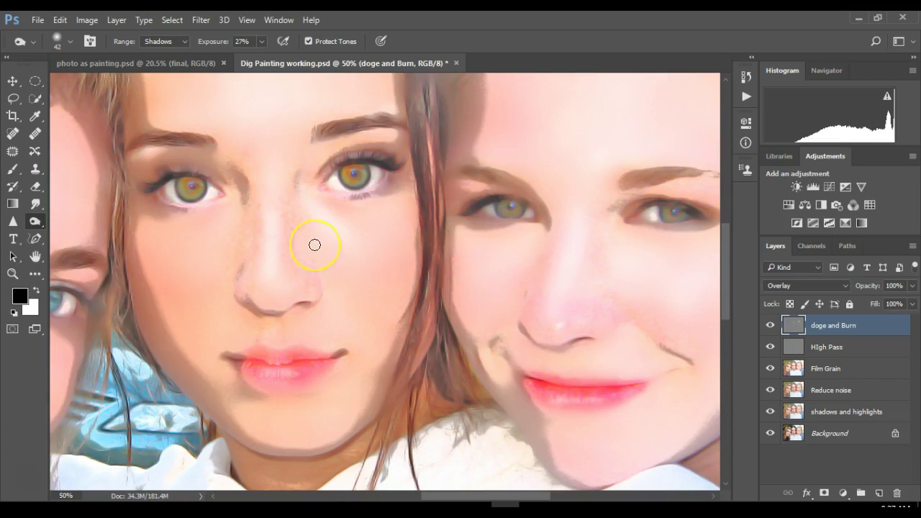
scroll(314, 244, "left", 3)
left_click(305, 245)
scroll(305, 245, "left", 5)
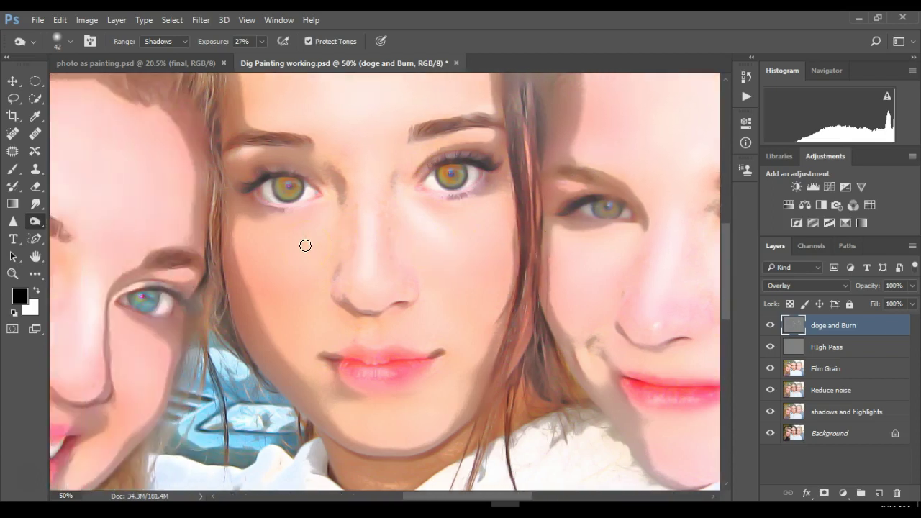
scroll(305, 246, "left", 3)
mouse_move(223, 251)
left_mouse_down()
mouse_move(177, 239)
mouse_move(146, 249)
mouse_move(171, 242)
mouse_move(139, 237)
left_mouse_up()
scroll(308, 261, "down", 2)
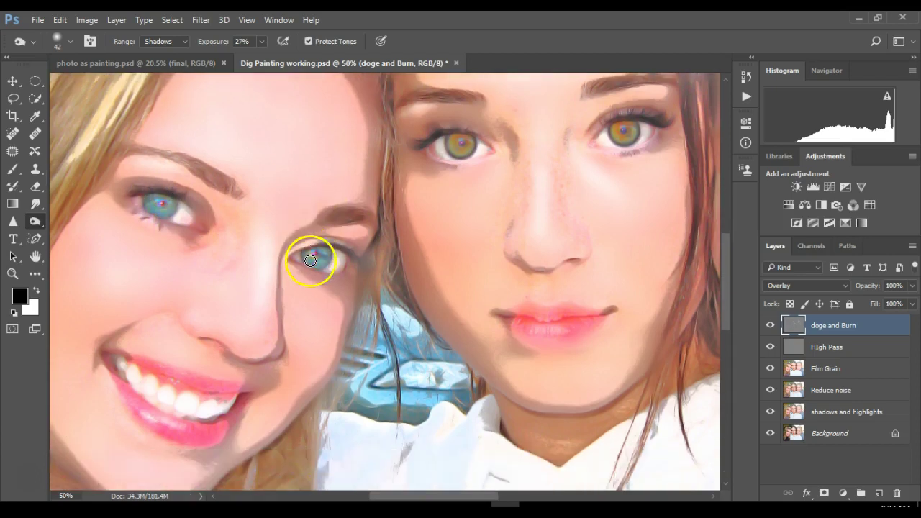
mouse_move(328, 251)
left_mouse_down()
mouse_move(356, 253)
mouse_move(338, 246)
mouse_move(213, 287)
mouse_move(222, 323)
left_mouse_up()
scroll(302, 247, "down", 4)
scroll(353, 264, "up", 6)
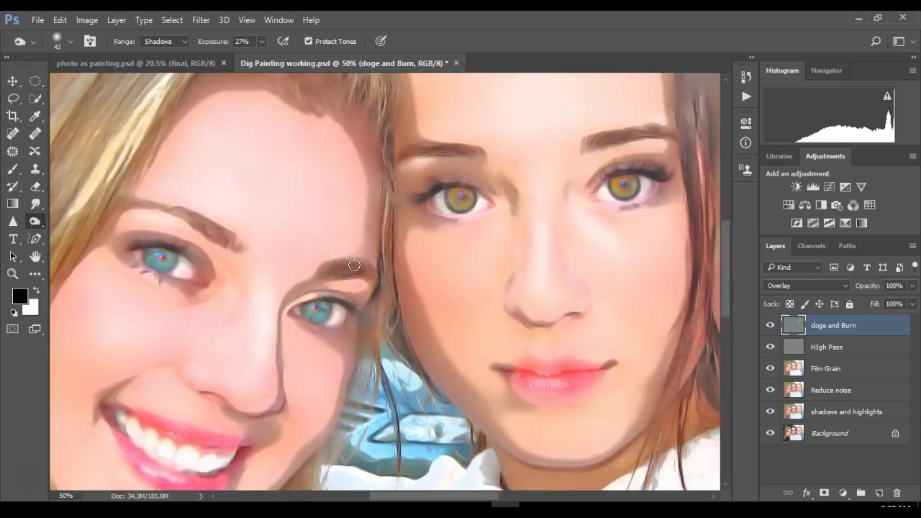
mouse_move(520, 388)
left_mouse_down()
mouse_move(512, 365)
mouse_move(456, 380)
left_mouse_up()
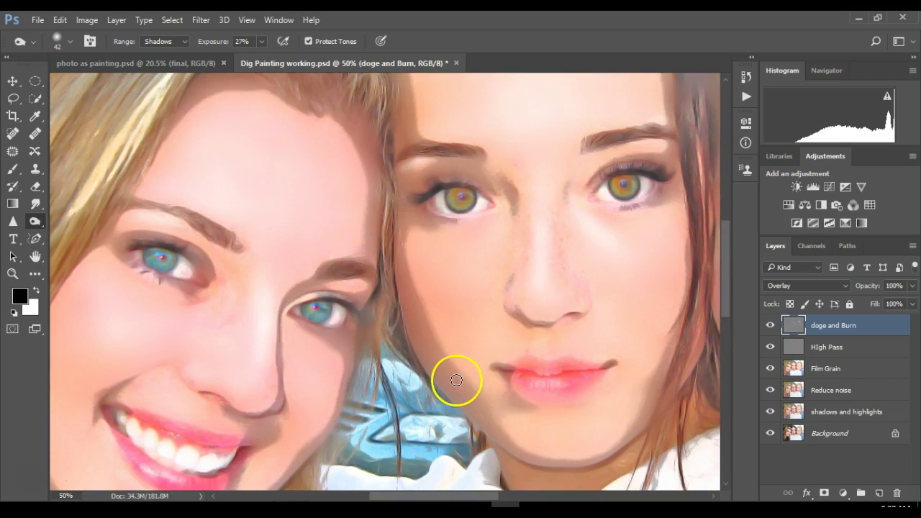
Set the Burn tool's brush size to 21 px and its exposure to 48%.
right_click(456, 380)
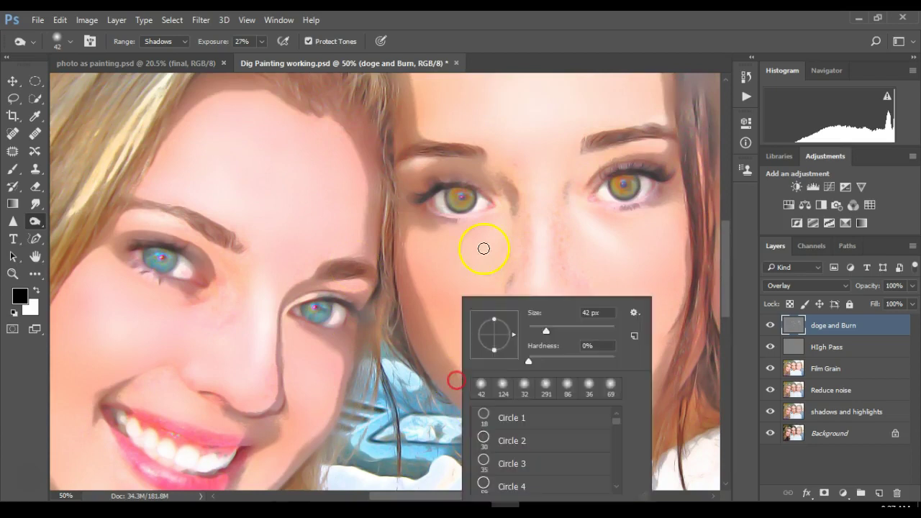
left_click(446, 190)
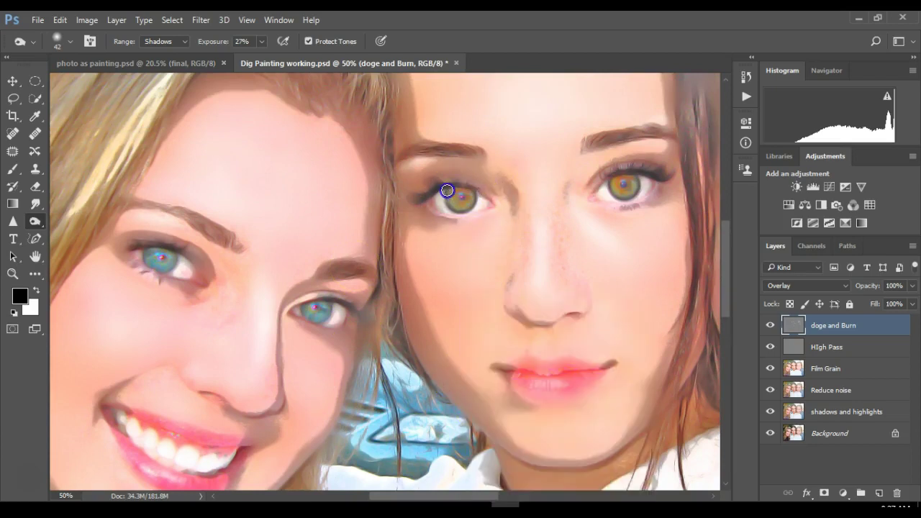
left_click(70, 38)
left_click_drag(94, 75, 84, 83)
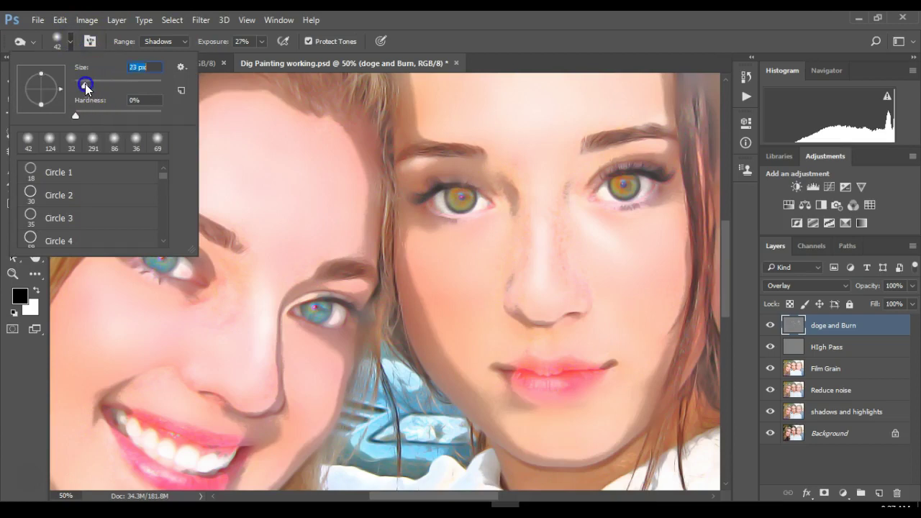
left_click(449, 207)
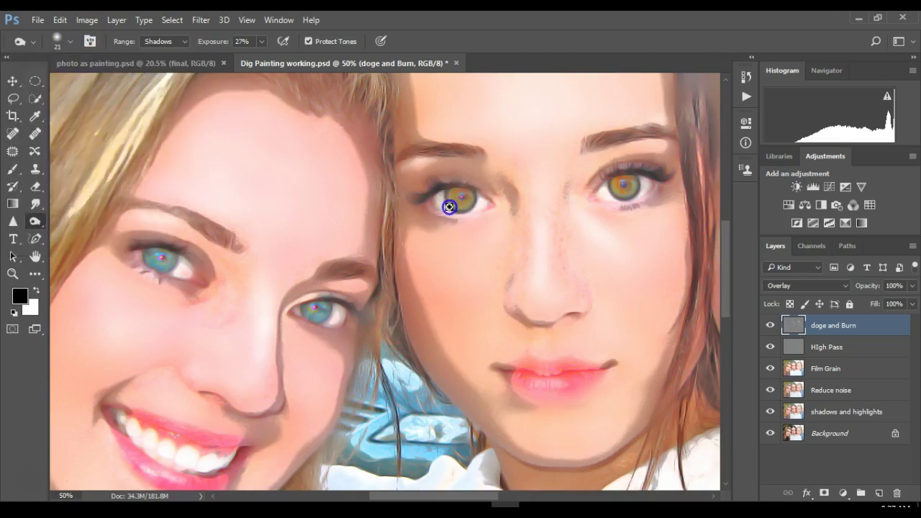
left_click(261, 41)
left_click_drag(261, 57, 274, 58)
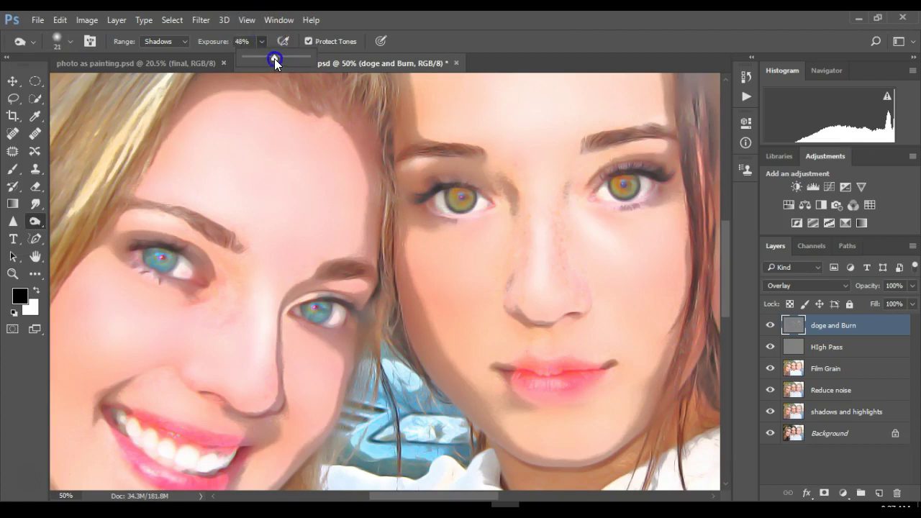
Burn around the irises of both of the middle woman's eyes with the 21 px brush.
left_click(445, 195)
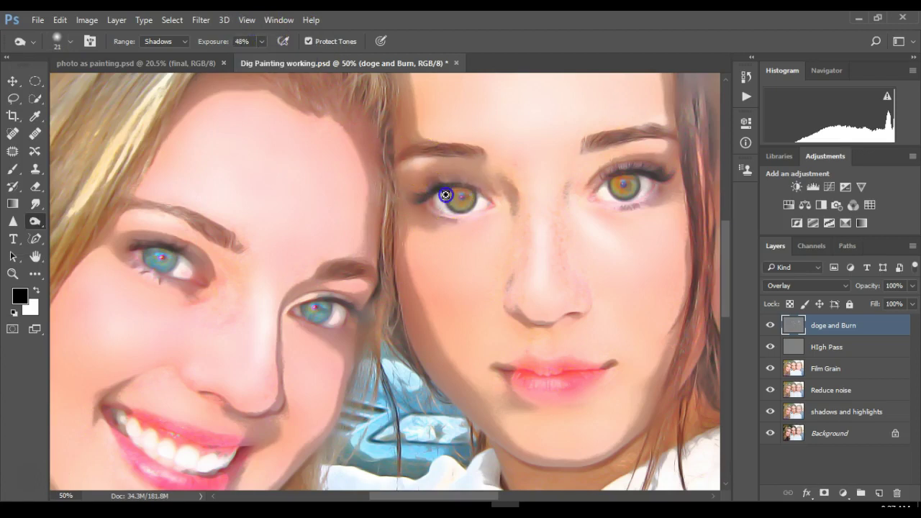
left_click_drag(448, 203, 474, 199)
scroll(612, 195, "up", 3)
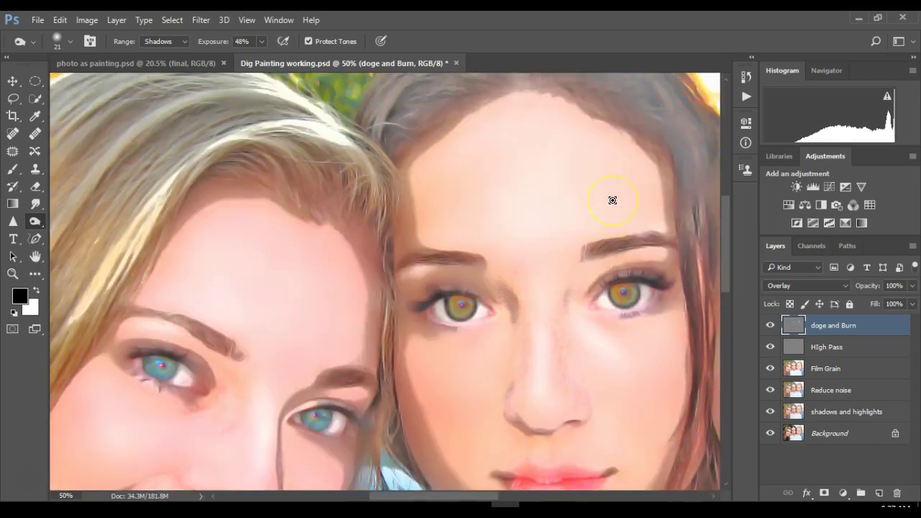
scroll(612, 199, "down", 1)
left_click(661, 252)
mouse_move(661, 252)
left_mouse_down()
mouse_move(600, 221)
mouse_move(611, 228)
mouse_move(609, 256)
mouse_move(617, 244)
mouse_move(607, 231)
mouse_move(638, 221)
mouse_move(627, 235)
mouse_move(643, 232)
left_mouse_up()
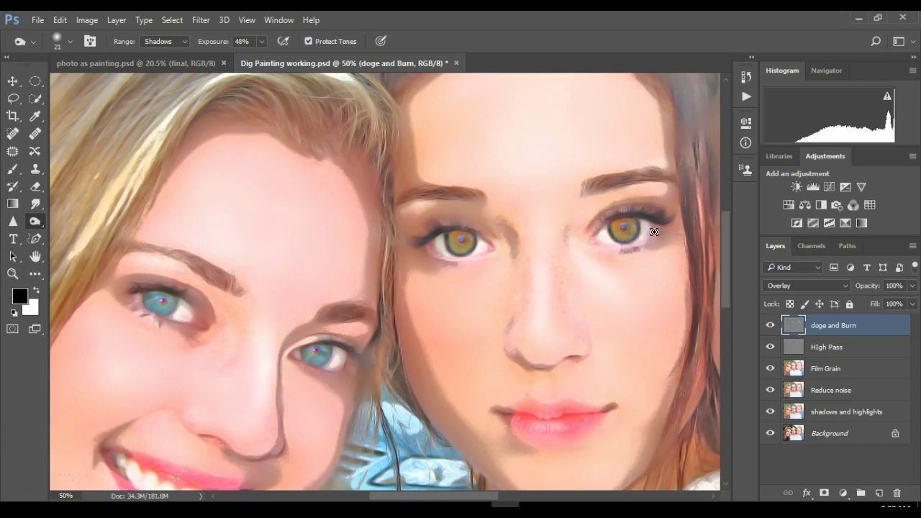
Burn around the irises of both of the left-hand woman's eyes with the 21 px brush.
mouse_move(403, 244)
left_mouse_down()
mouse_move(438, 253)
mouse_move(167, 304)
mouse_move(152, 299)
mouse_move(160, 294)
mouse_move(151, 302)
mouse_move(175, 293)
mouse_move(163, 285)
mouse_move(198, 294)
mouse_move(192, 275)
mouse_move(211, 276)
mouse_move(158, 274)
mouse_move(153, 302)
left_mouse_up()
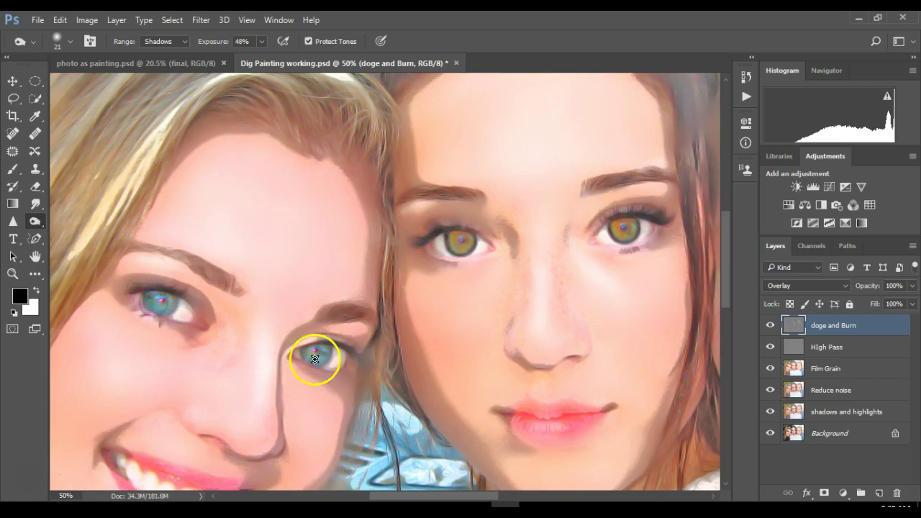
mouse_move(329, 353)
left_mouse_down()
mouse_move(325, 365)
mouse_move(327, 353)
mouse_move(308, 351)
left_mouse_up()
scroll(505, 325, "right", 1)
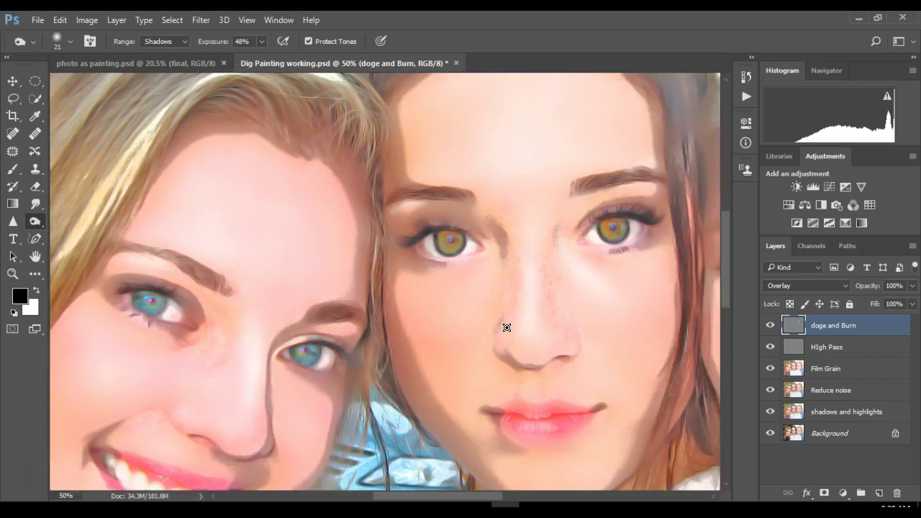
Burn around the iris of the right-hand woman's eye that is closest to the middle woman.
scroll(505, 325, "right", 5)
mouse_move(586, 269)
left_mouse_down()
mouse_move(617, 252)
mouse_move(583, 259)
mouse_move(612, 265)
left_mouse_up()
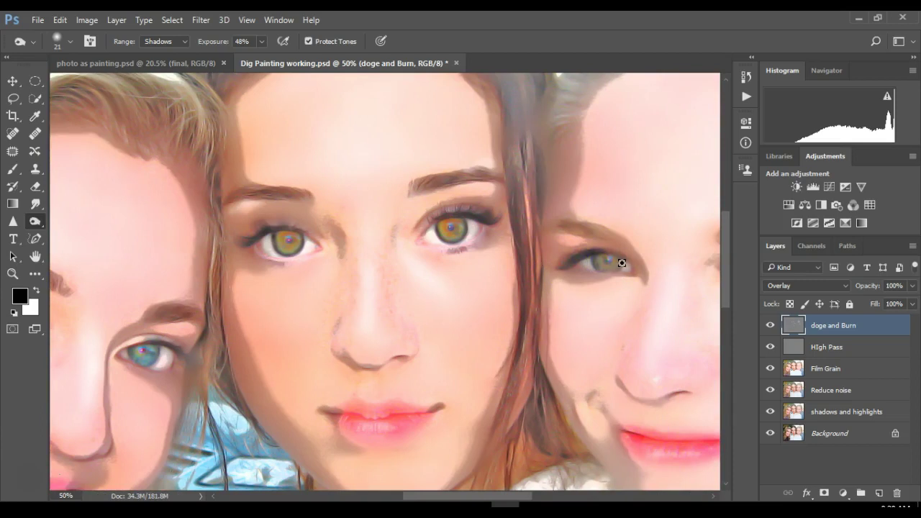
left_click_drag(619, 267, 610, 269)
scroll(672, 285, "right", 5)
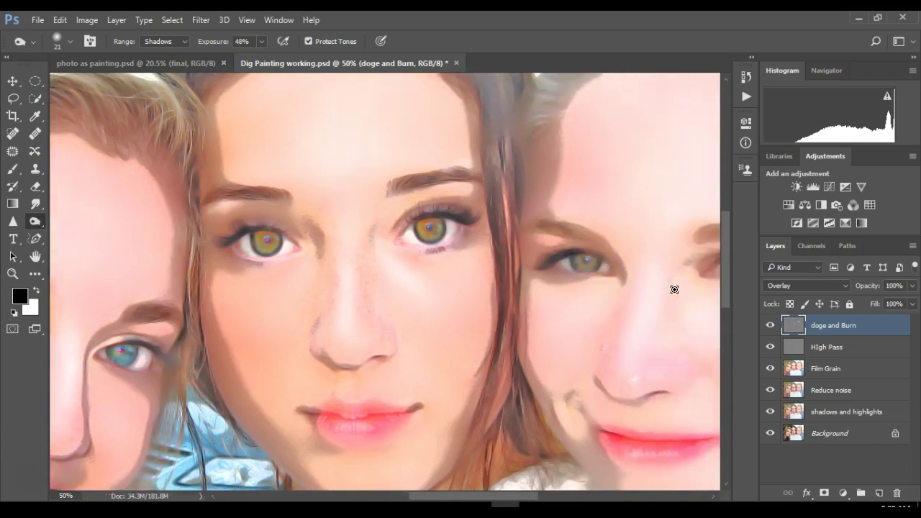
Try burning the iris of the right-hand woman's outer eye, and undo the last burn stroke.
left_click_drag(669, 279, 684, 264)
right_click(685, 272)
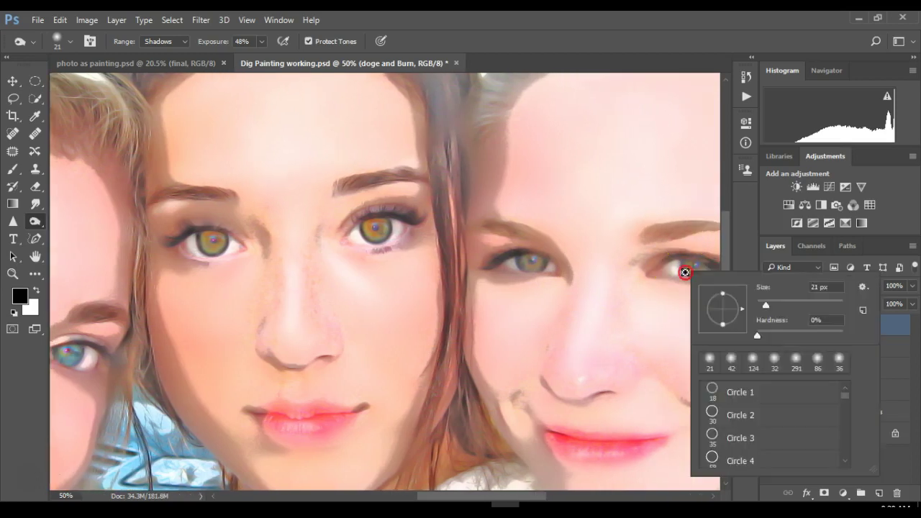
left_click(684, 256)
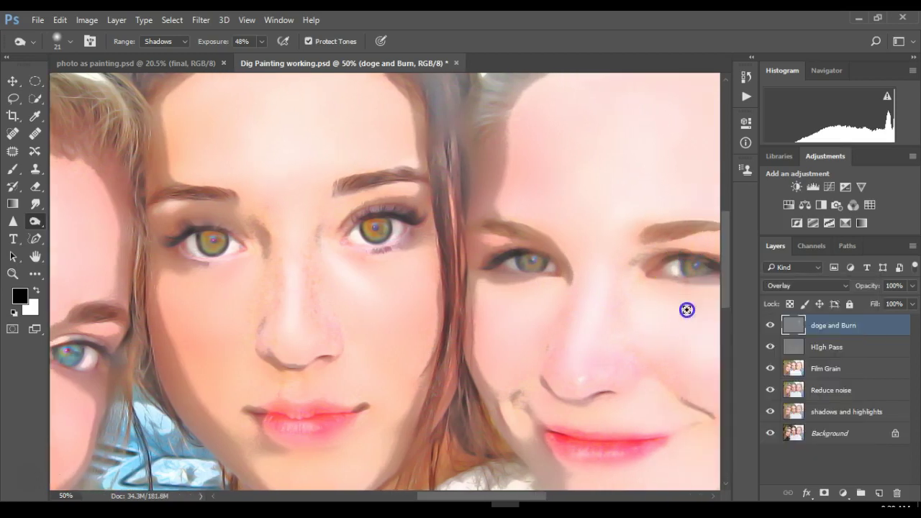
left_click(60, 19)
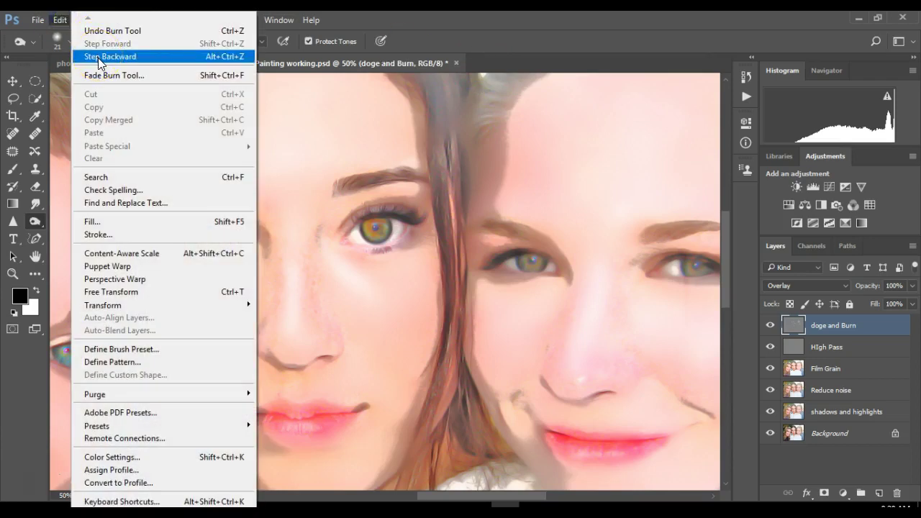
left_click(98, 58)
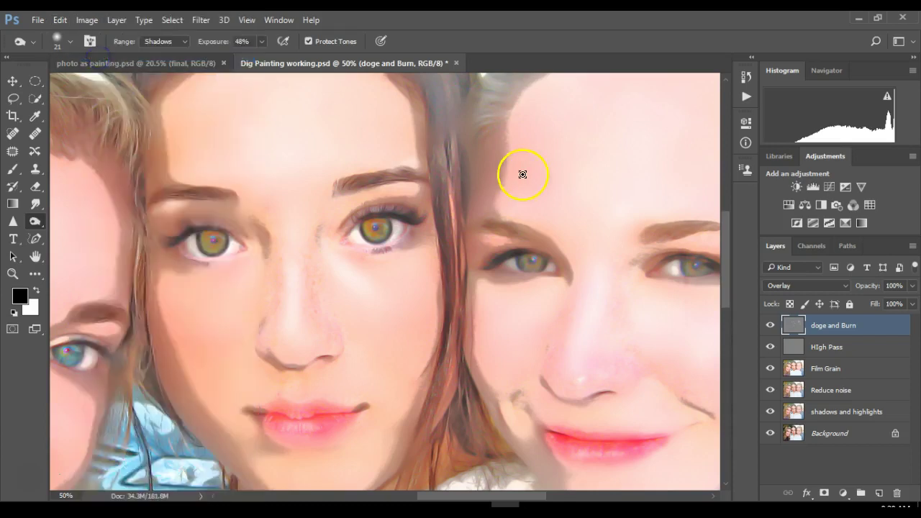
Burn around the iris of the right-hand woman's outer eye with the 21 px brush at 48% exposure.
left_click_drag(684, 269, 686, 268)
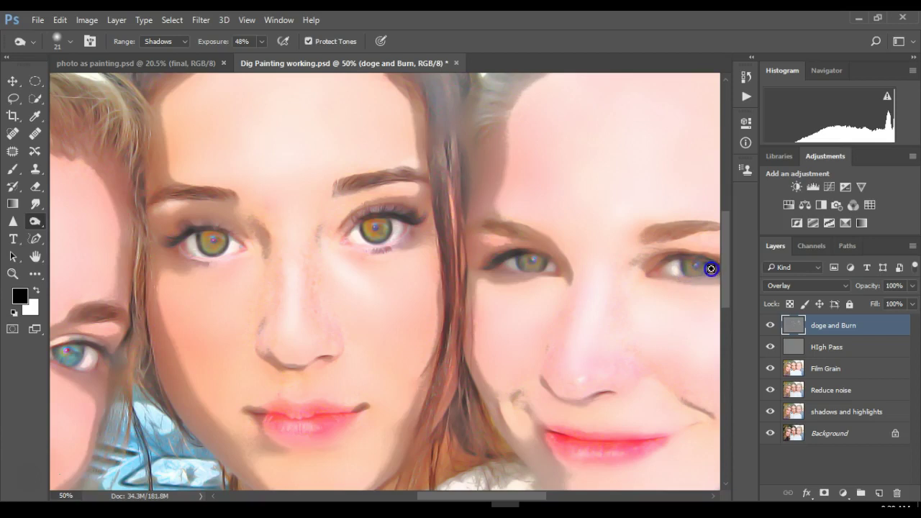
mouse_move(710, 267)
left_mouse_down()
mouse_move(678, 256)
mouse_move(701, 260)
left_mouse_up()
scroll(617, 297, "down", 4)
scroll(617, 298, "up", 3)
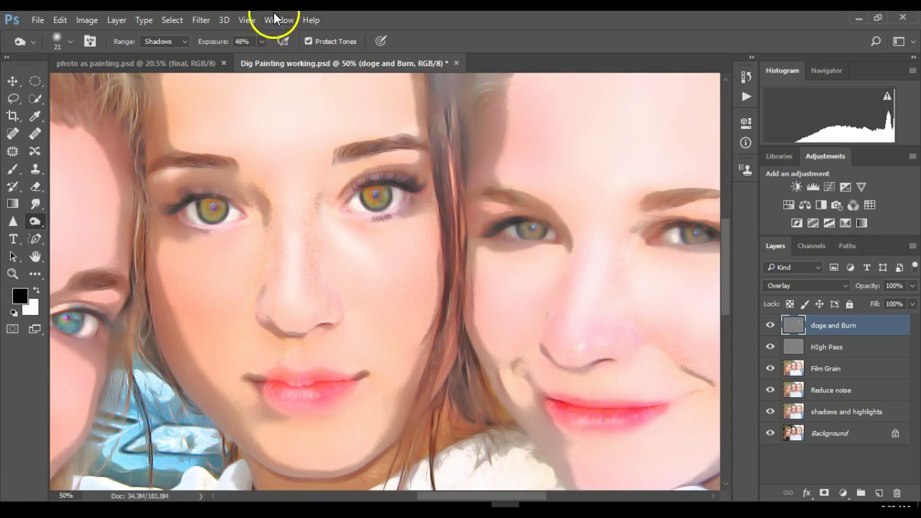
Fit the whole image in view and add a new layer named "stroke" above the dodge and burn layer.
left_click(248, 21)
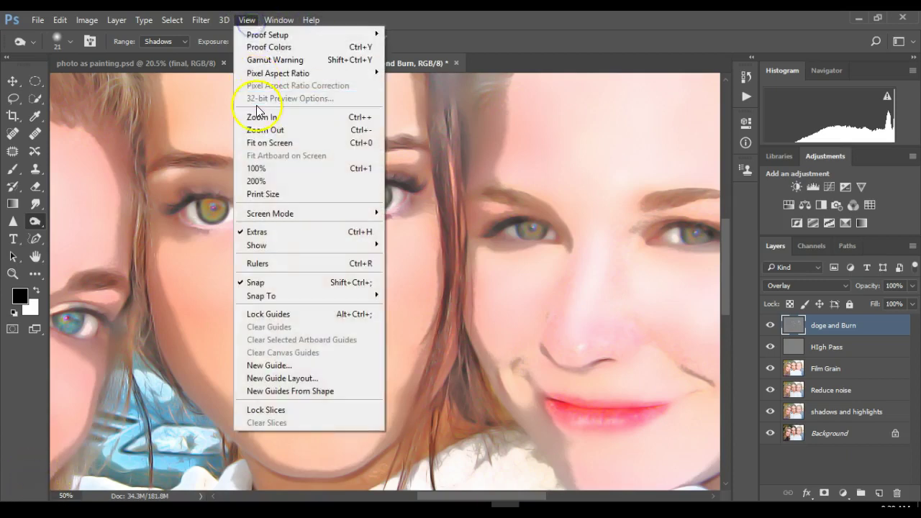
left_click(264, 142)
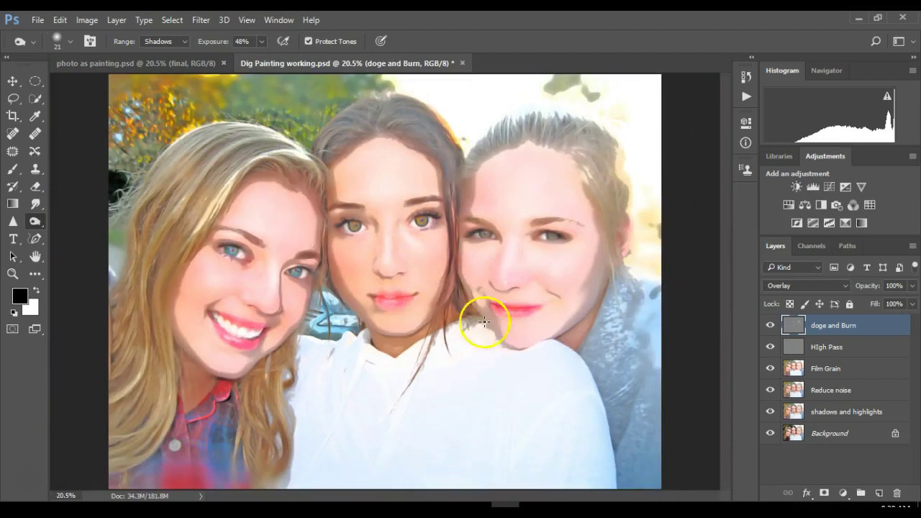
left_click(879, 494)
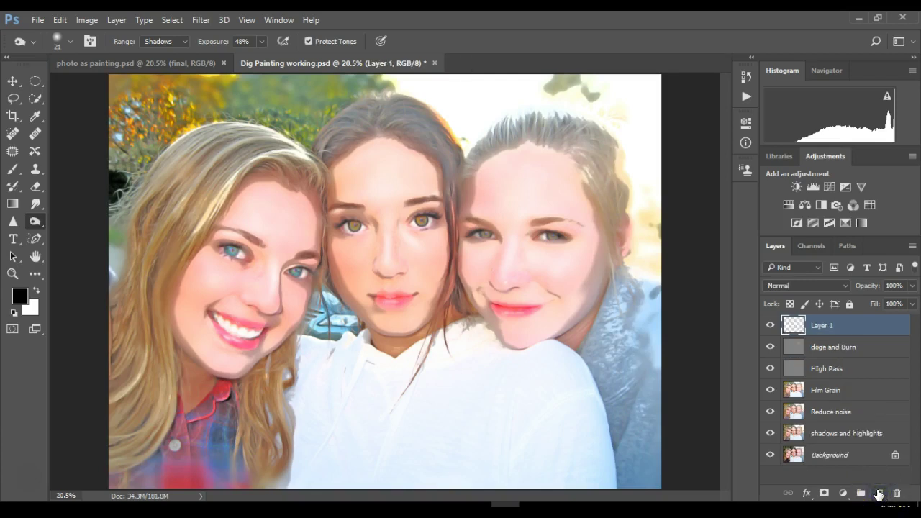
double_click(824, 326)
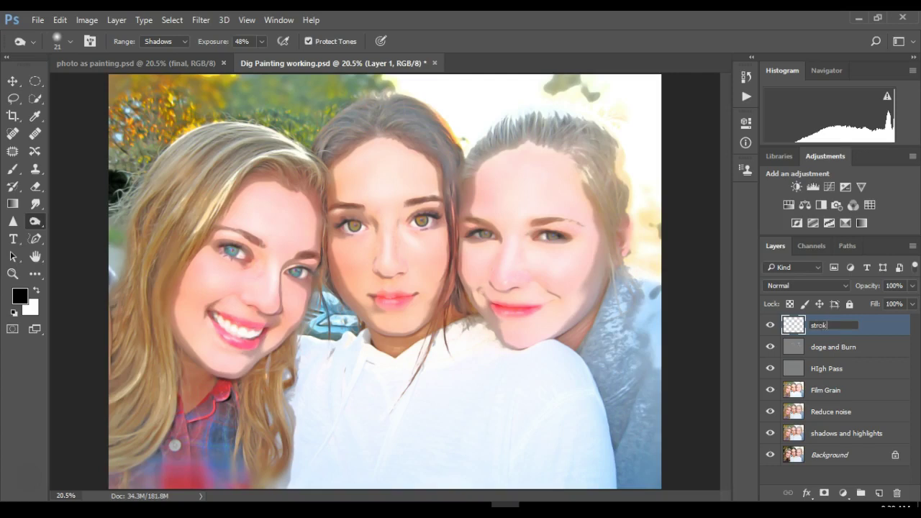
type("stroke")
left_click(871, 327)
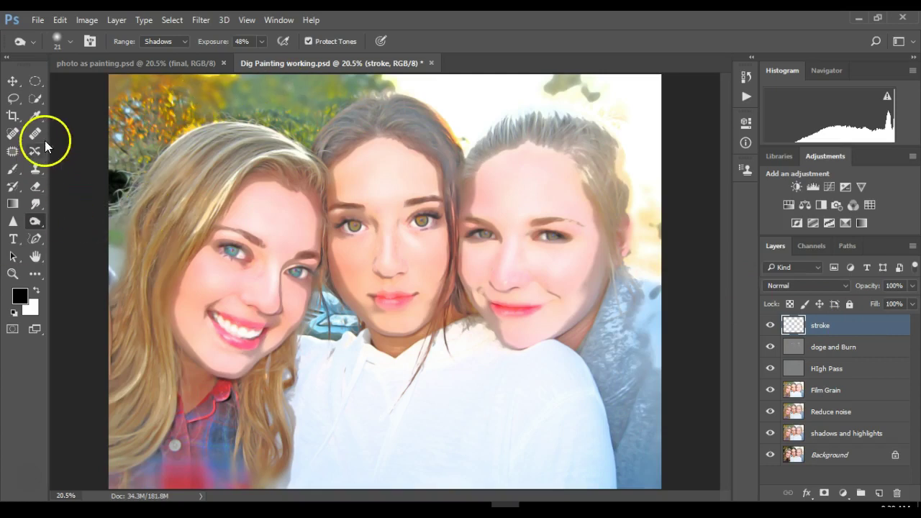
Activate the Brush tool and check its tip size and hardness.
left_click(10, 171)
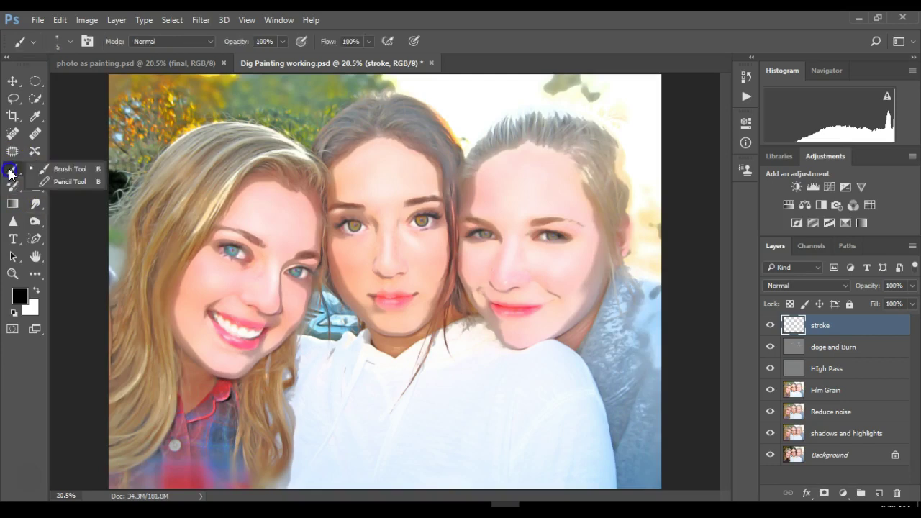
left_click(71, 41)
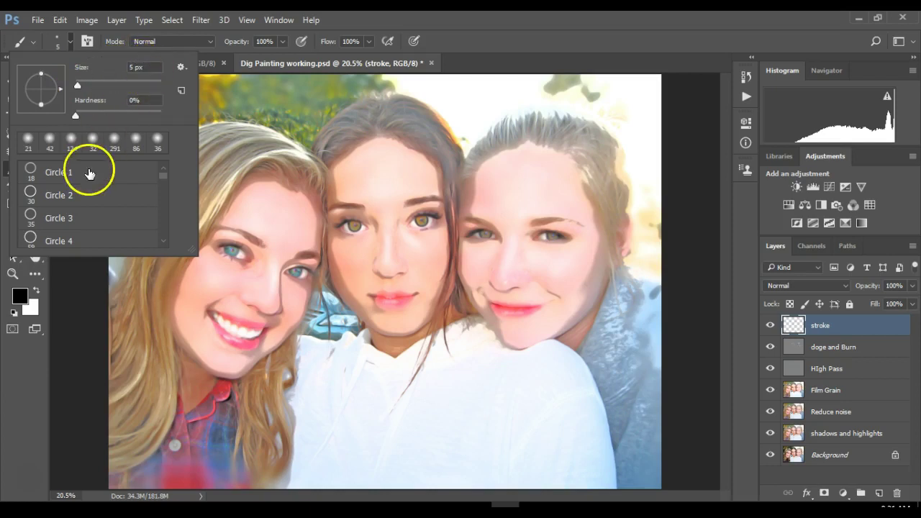
left_click(76, 307)
Activate the Freeform Pen tool in Path mode, make white the foreground colour, and zoom in on the left-hand woman's face.
key("ctrl+0")
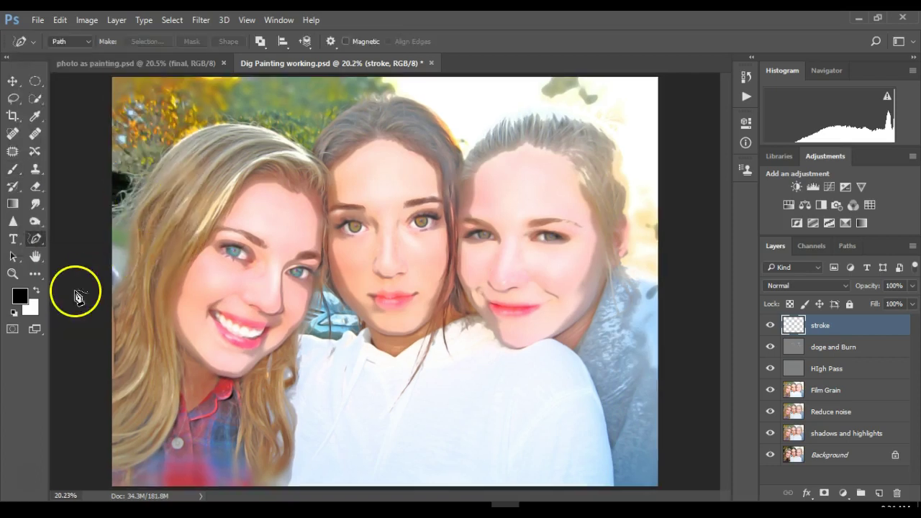
key("p")
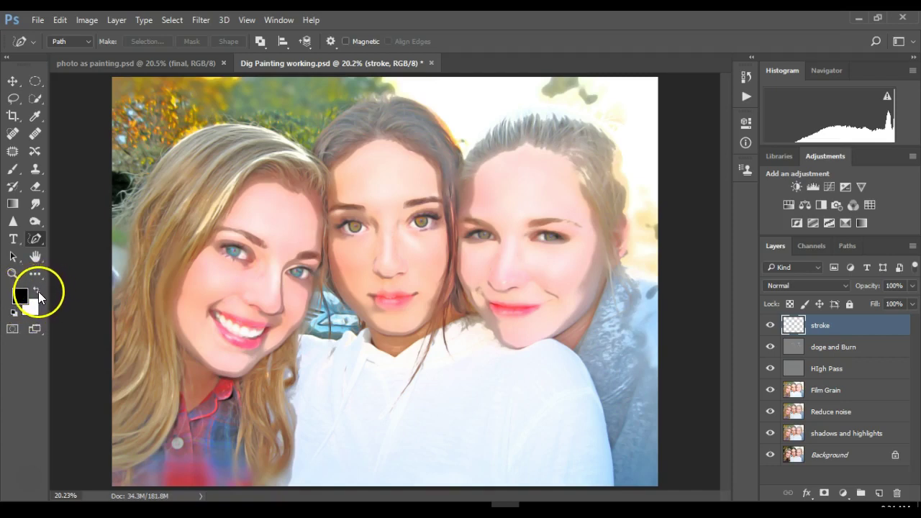
left_click(37, 290)
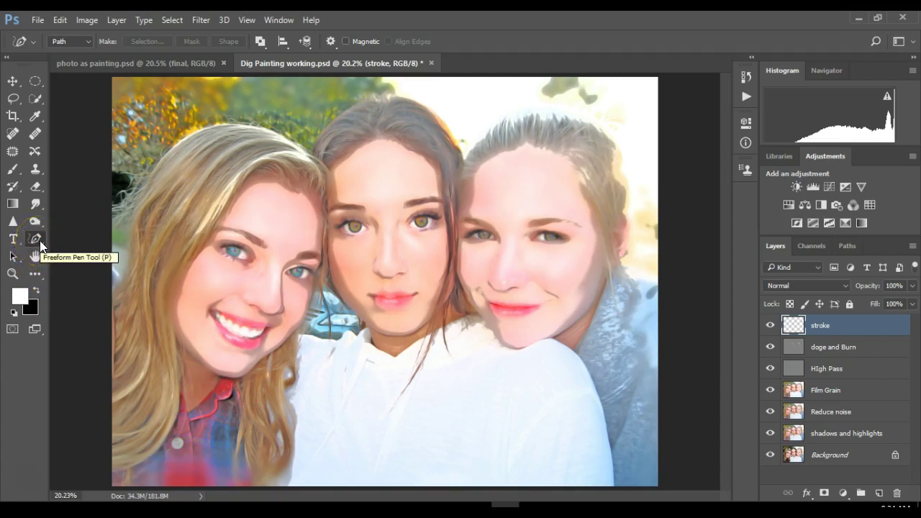
left_click(12, 272)
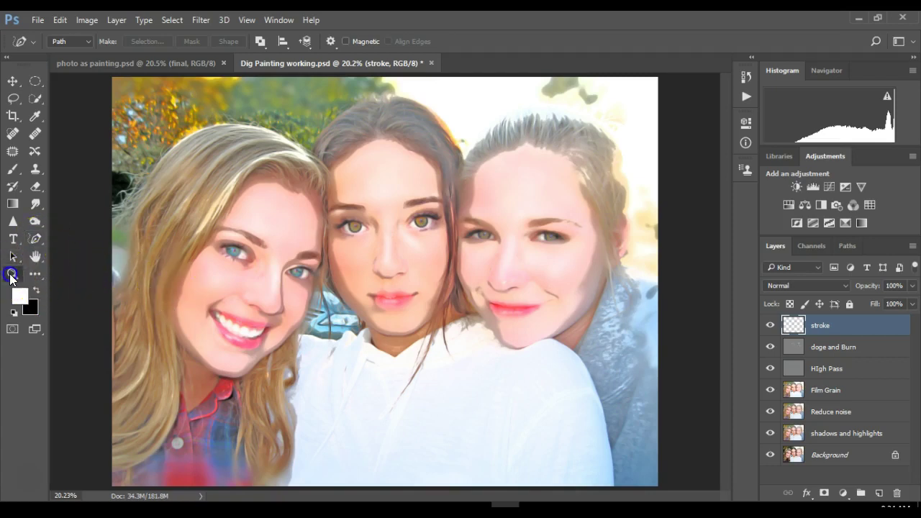
left_click(240, 298)
left_click(240, 298)
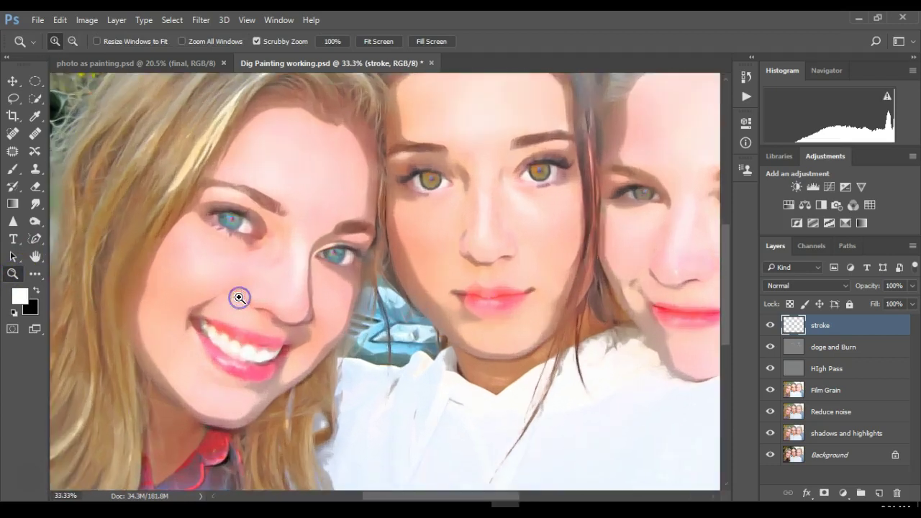
Trace a path with the Freeform Pen along the lower lash line of the left-hand woman's outer eye.
left_click(237, 295)
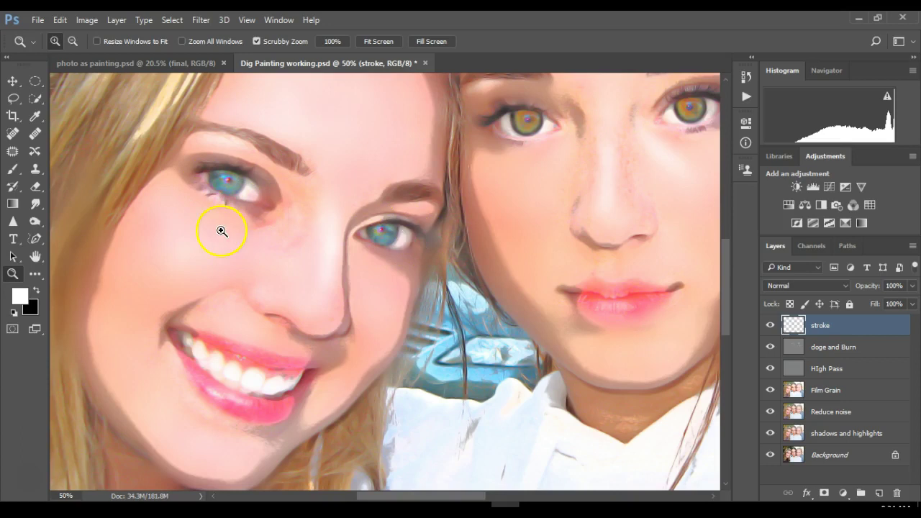
left_click(40, 237)
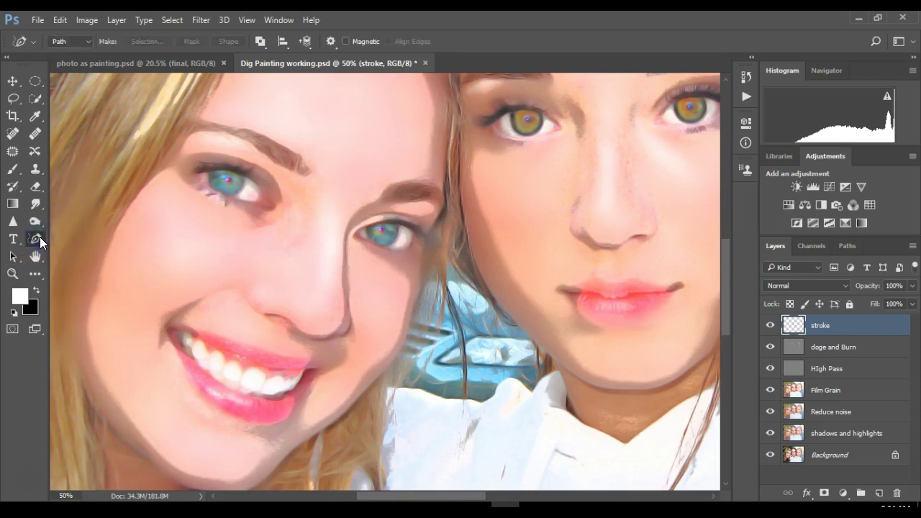
left_click_drag(44, 242, 41, 240)
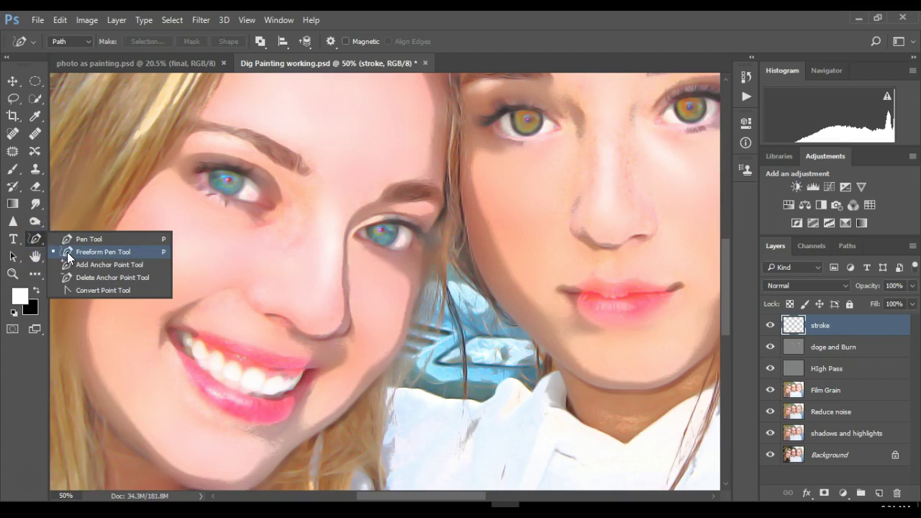
left_click(76, 252)
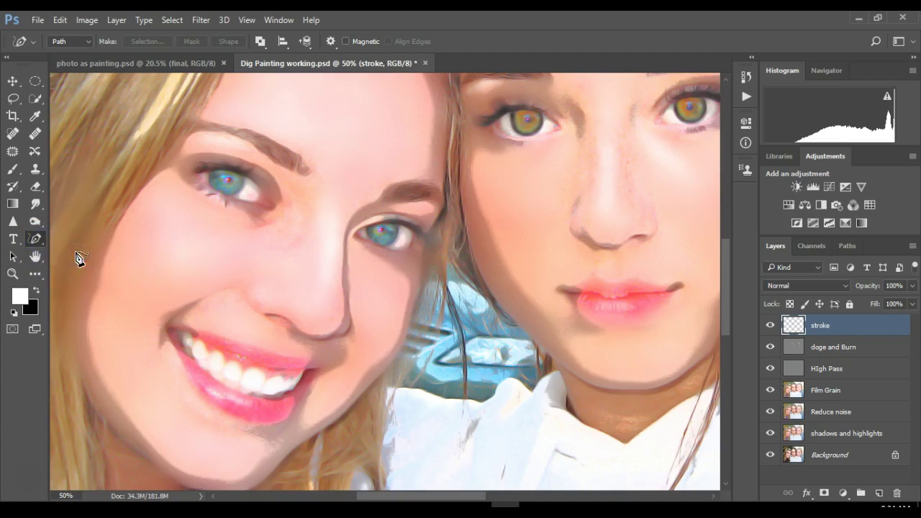
left_click(149, 229)
left_click_drag(253, 187, 254, 206)
left_click(236, 204)
mouse_move(237, 202)
left_mouse_down()
mouse_move(253, 195)
mouse_move(236, 204)
left_mouse_up()
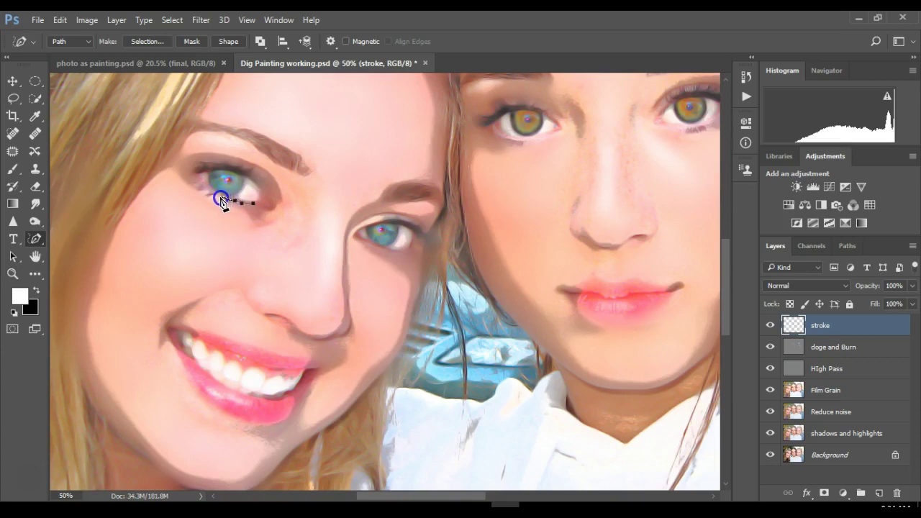
left_click_drag(226, 203, 200, 185)
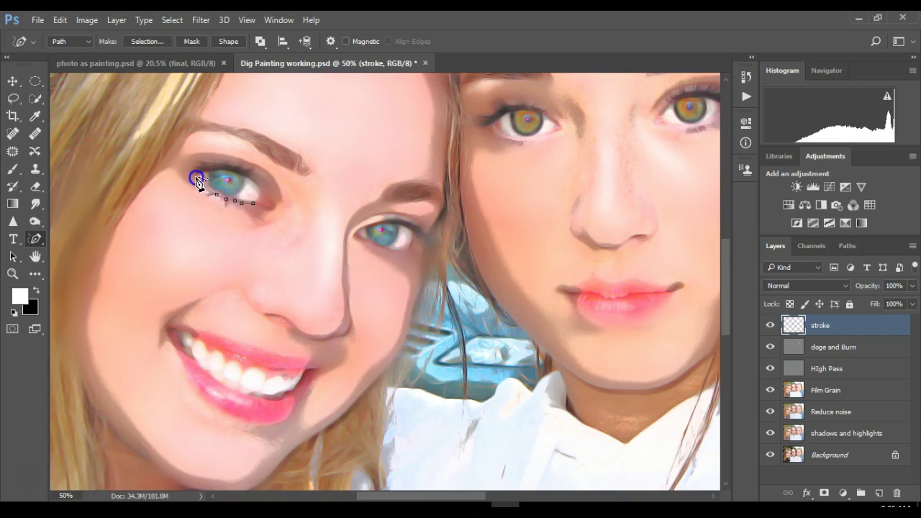
left_click(280, 257)
left_click(204, 186)
Stroke the eye path with the white Brush and Simulate Pressure on the "stroke" layer, and delete the path.
right_click(336, 264)
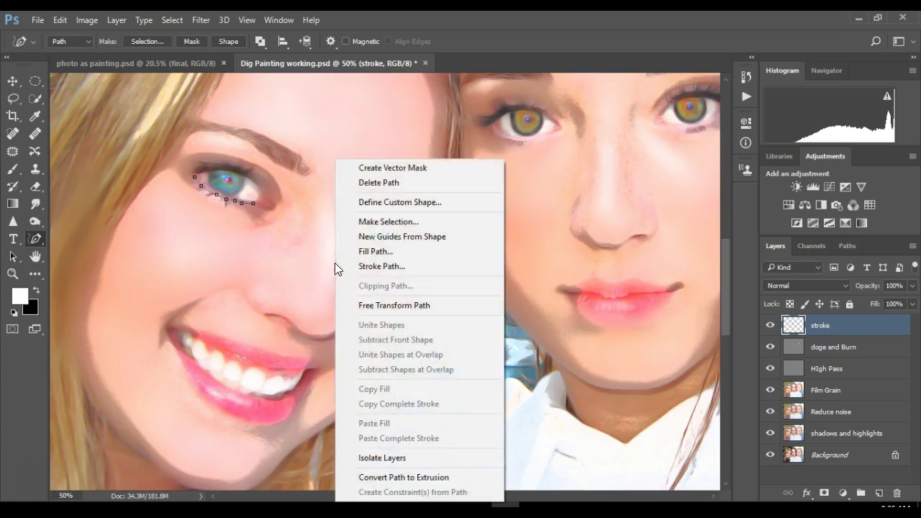
left_click(368, 268)
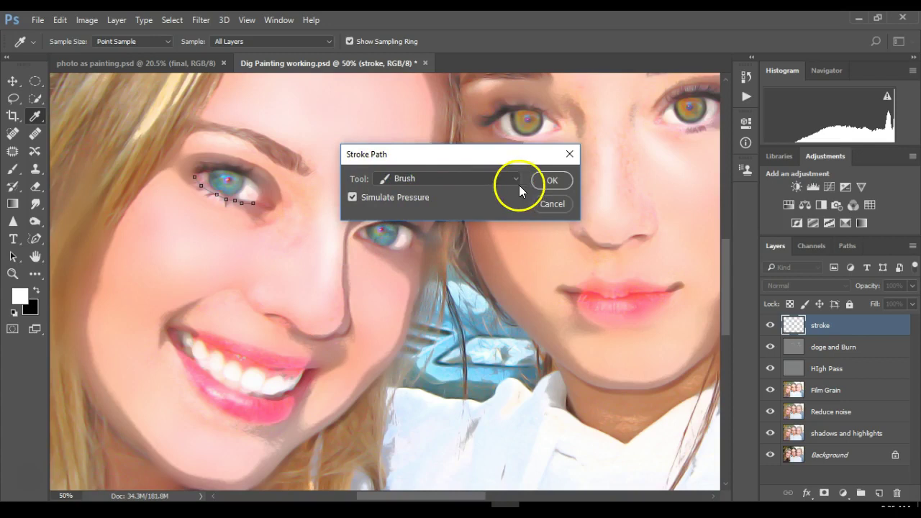
left_click(548, 180)
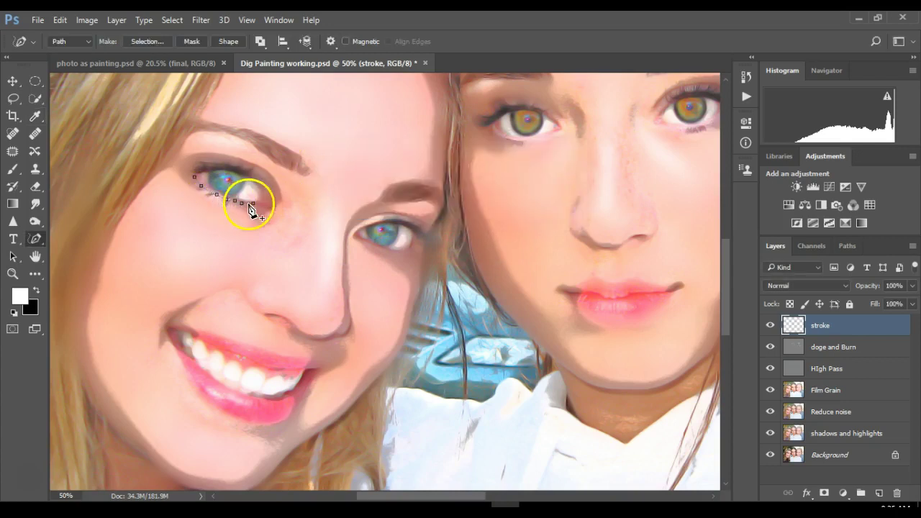
right_click(363, 169)
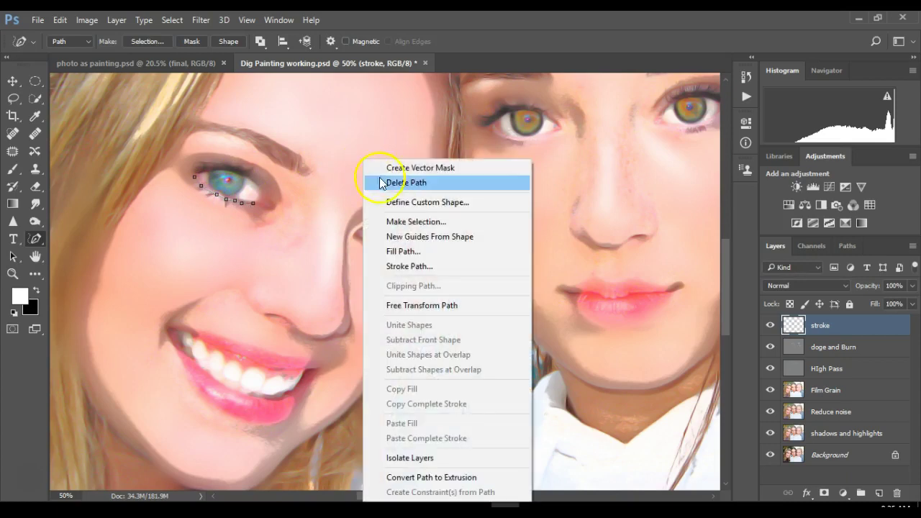
left_click(391, 185)
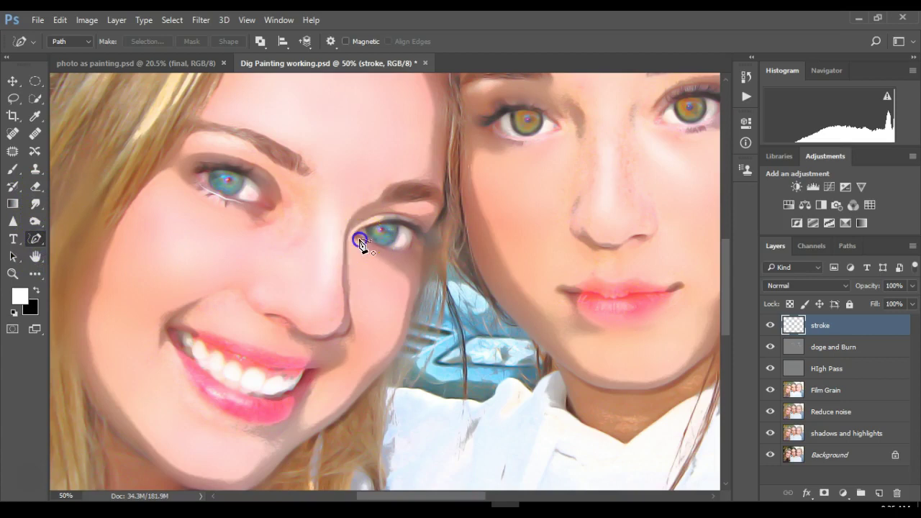
Trace the lower lash line of the left-hand woman's inner eye, stroke it with the white brush, and delete the path.
mouse_move(364, 240)
left_mouse_down()
mouse_move(413, 252)
mouse_move(404, 250)
left_mouse_up()
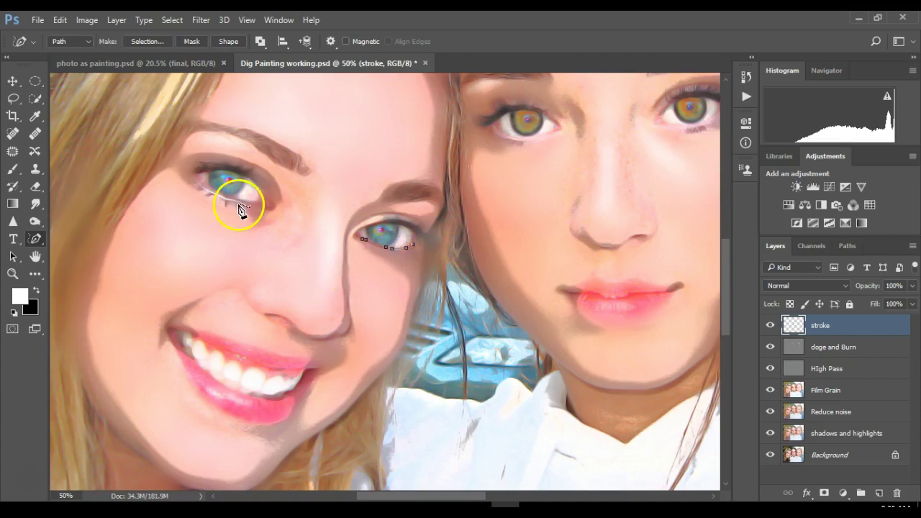
right_click(489, 199)
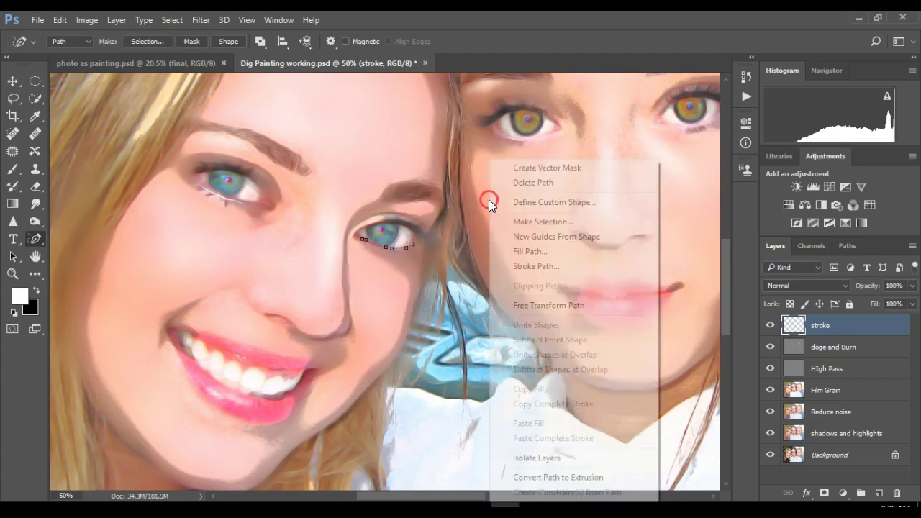
left_click(530, 265)
left_click(544, 179)
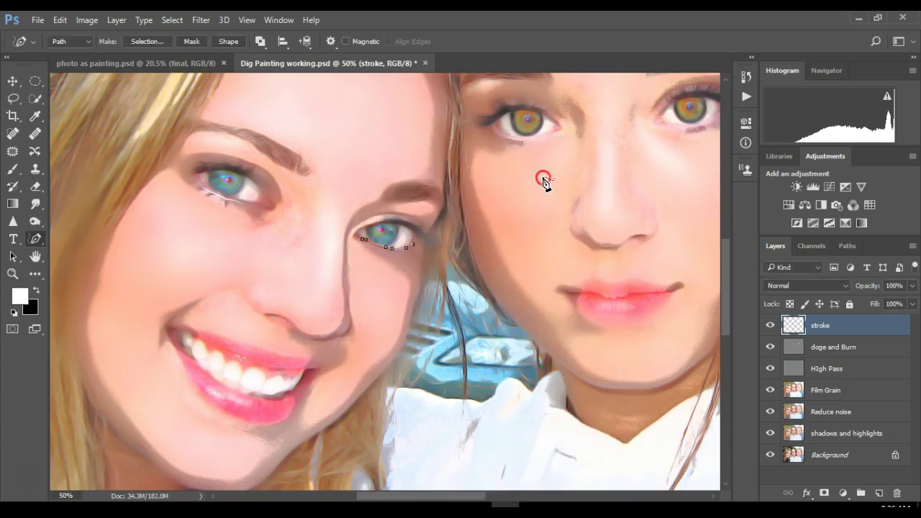
right_click(543, 180)
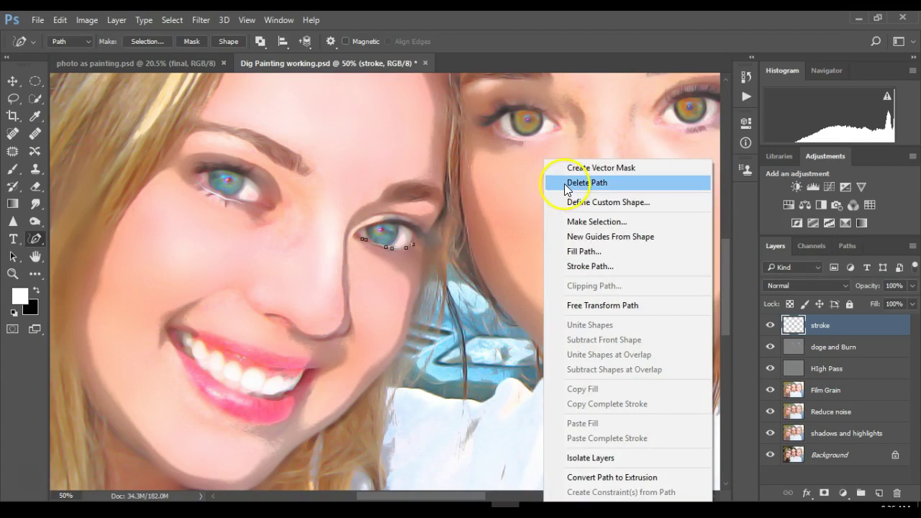
left_click(565, 184)
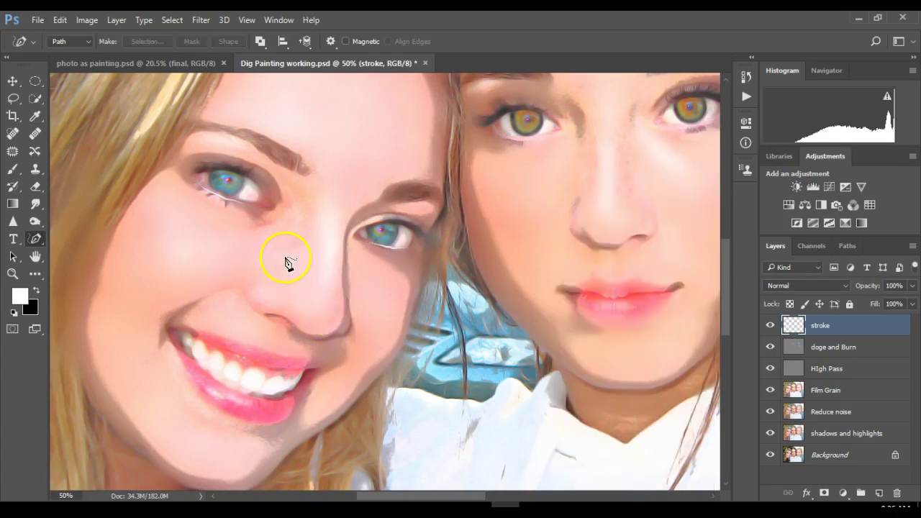
Trace a short curve along the left-hand woman's nostril, stroke it with the Brush using Simulate Pressure, and delete the path.
left_click(269, 317)
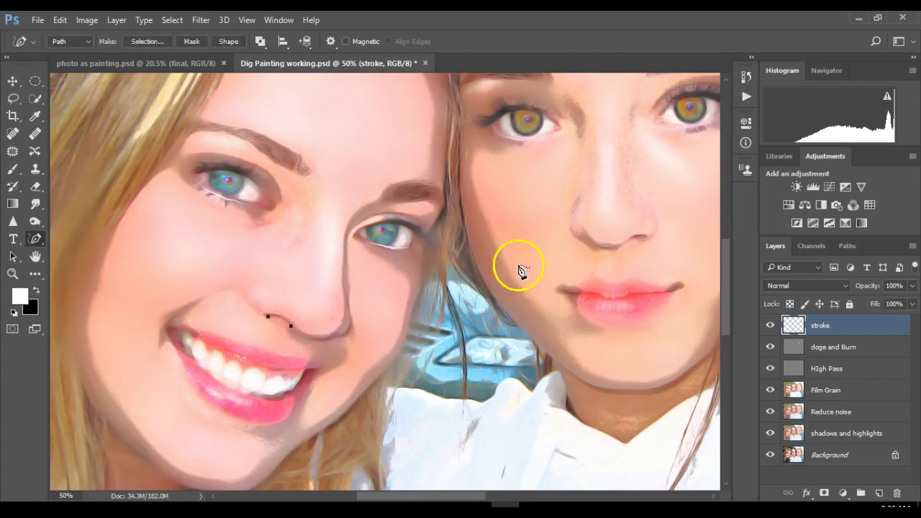
right_click(521, 238)
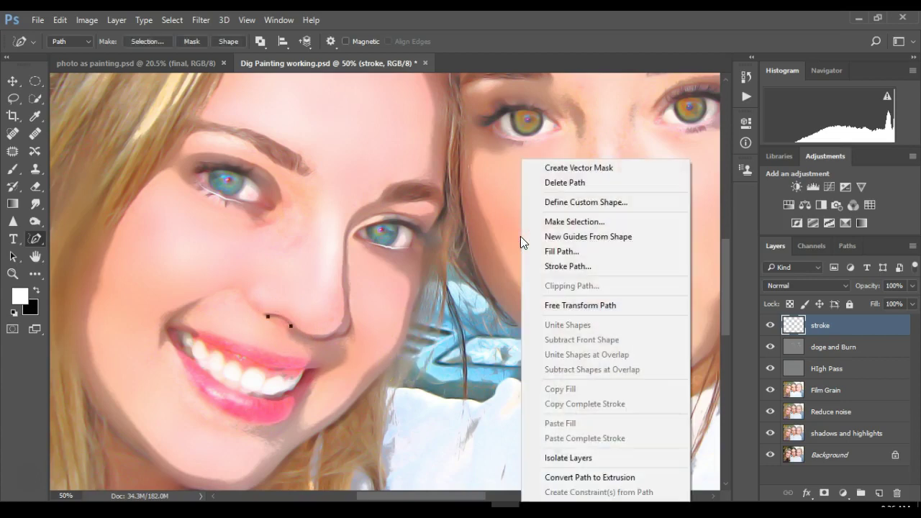
left_click(559, 265)
left_click(552, 180)
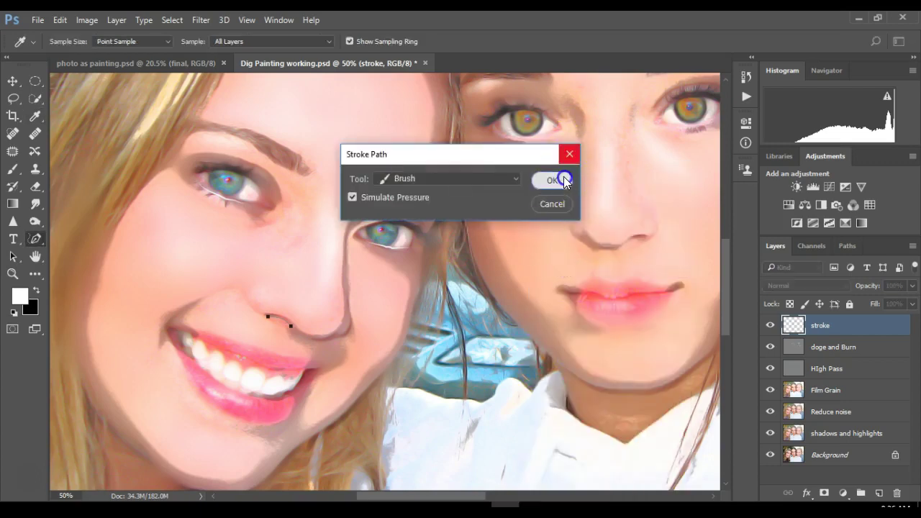
right_click(522, 186)
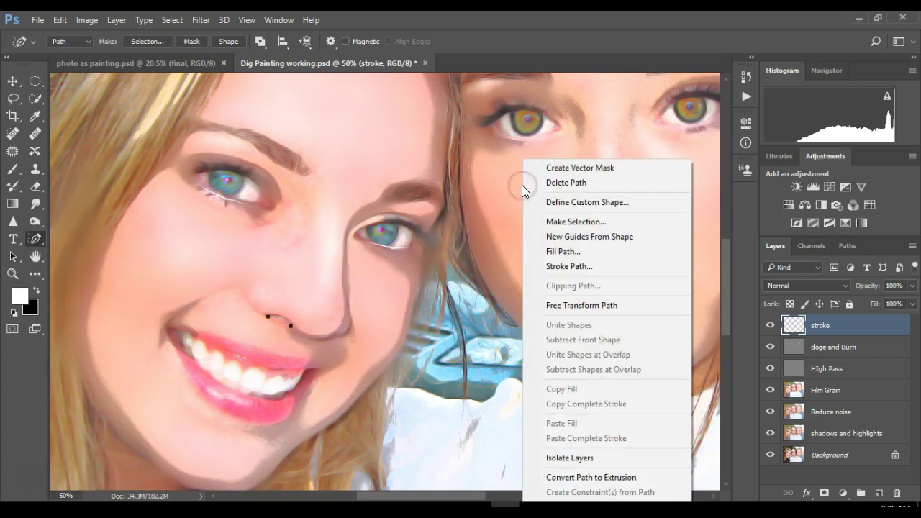
left_click(556, 181)
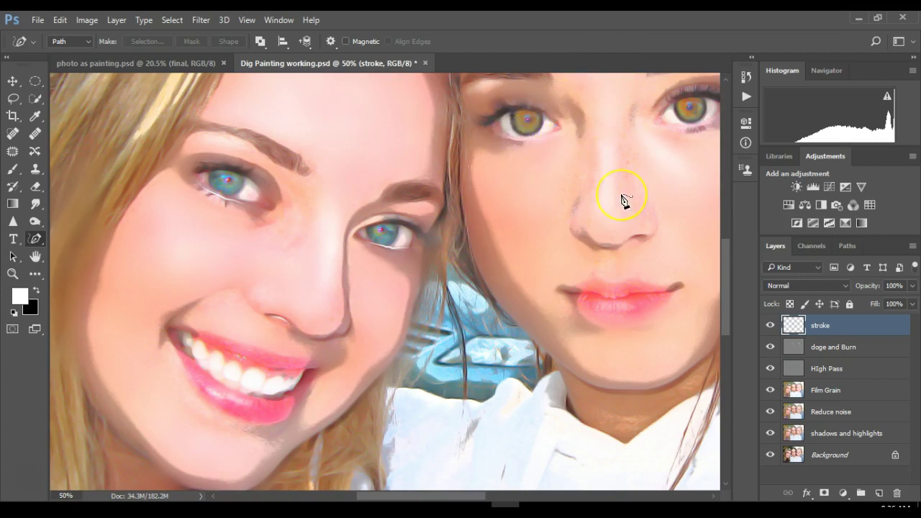
Examine the white strokes on the middle and right-hand women's faces, and fit the whole image in view.
scroll(623, 200, "right", 5)
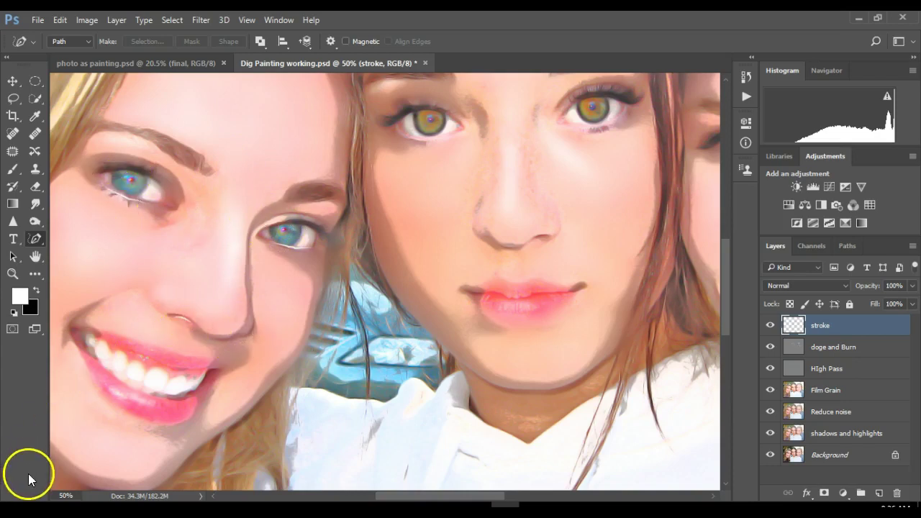
scroll(28, 473, "right", 3)
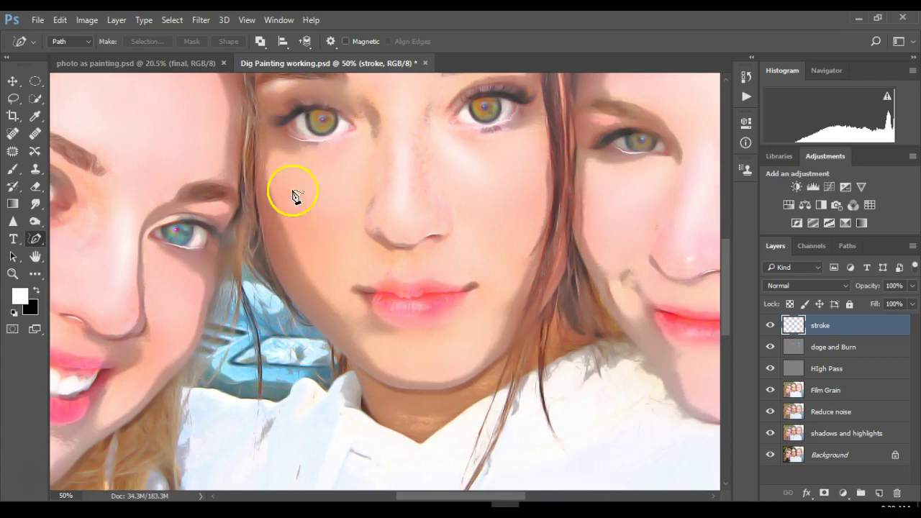
scroll(345, 246, "left", 1)
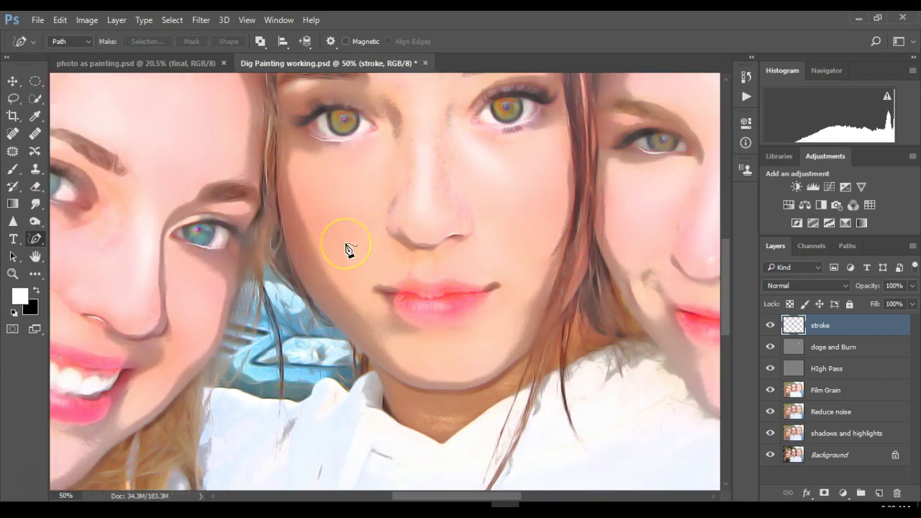
scroll(345, 246, "right", 6)
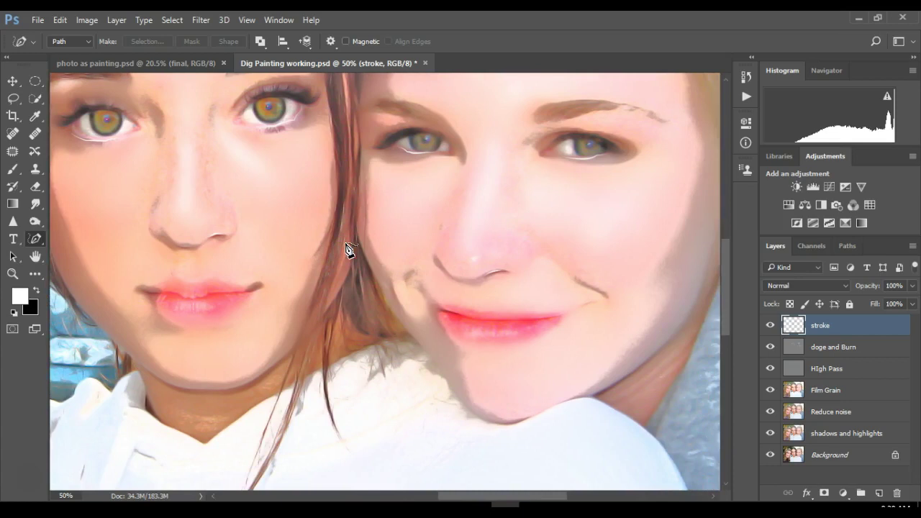
scroll(345, 246, "right", 1)
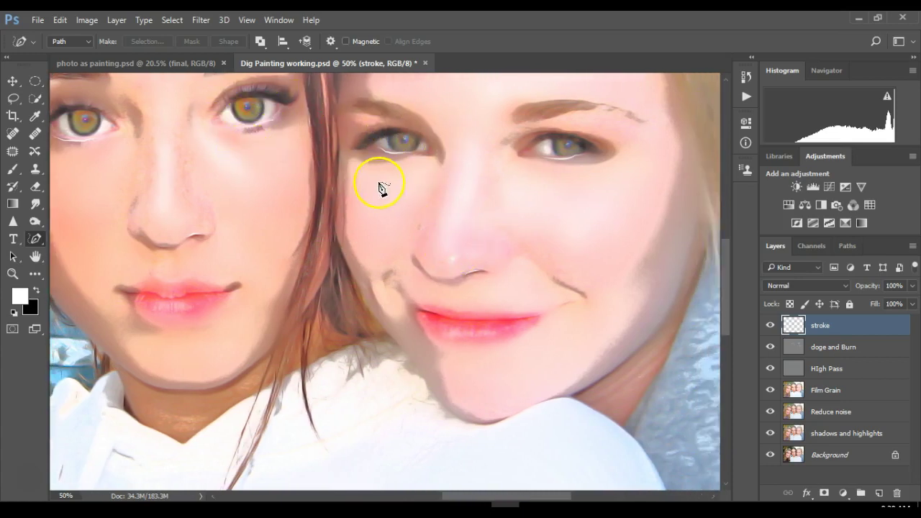
left_click(246, 20)
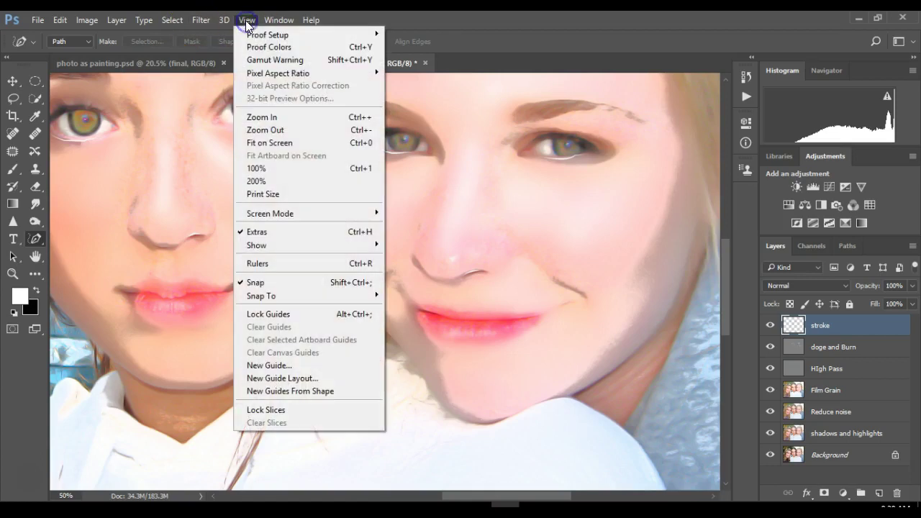
left_click(256, 143)
left_click(377, 265)
left_click(350, 265)
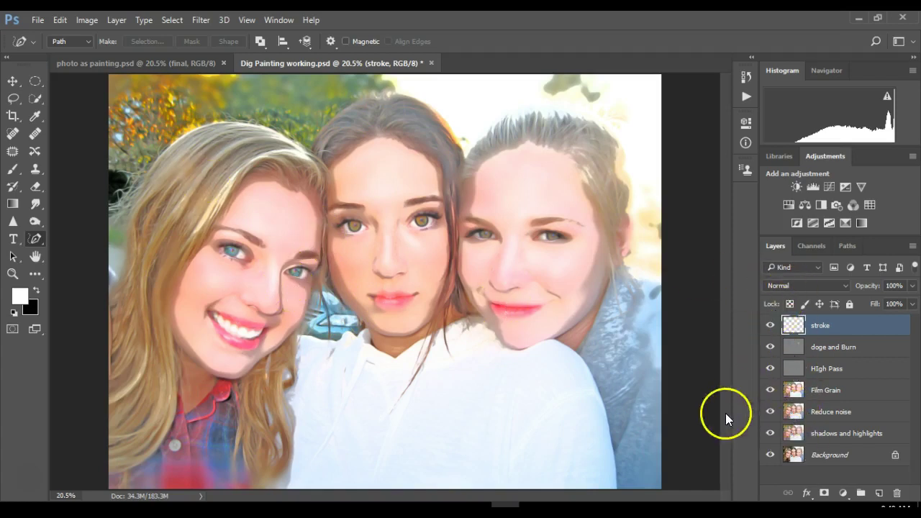
Save the layered document as "Dig Painting working" in Photoshop format with Maximize Compatibility, replacing the existing file.
left_click(37, 21)
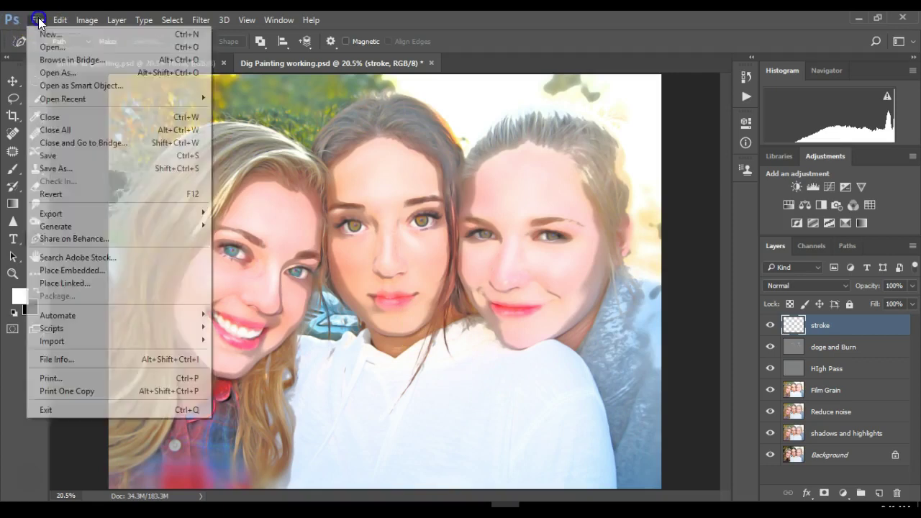
left_click(51, 168)
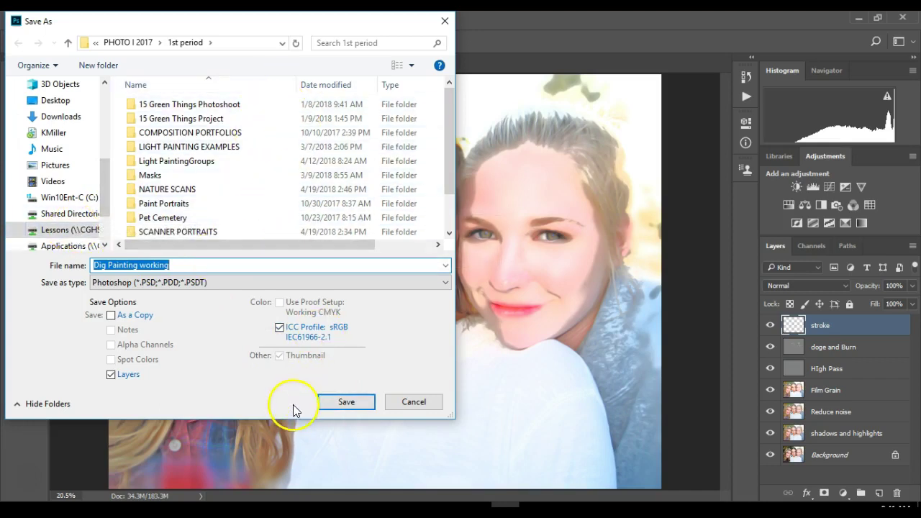
left_click(339, 404)
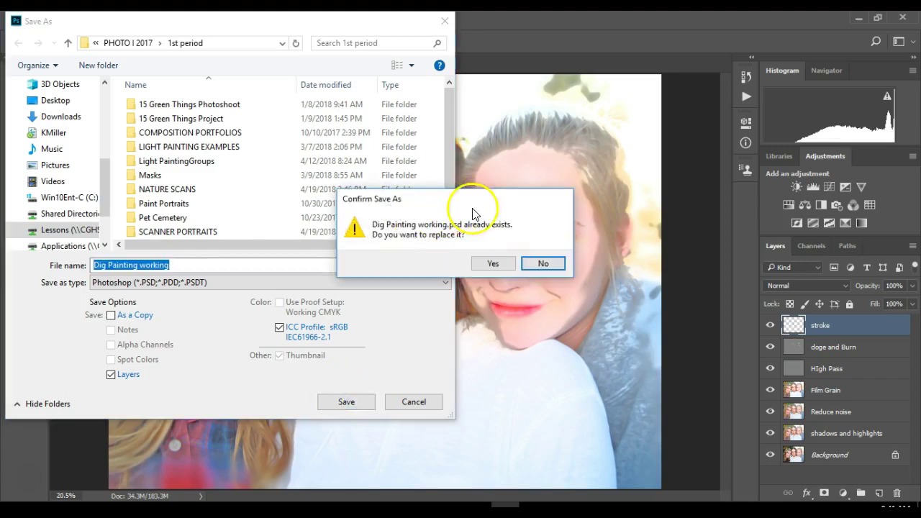
left_click(499, 265)
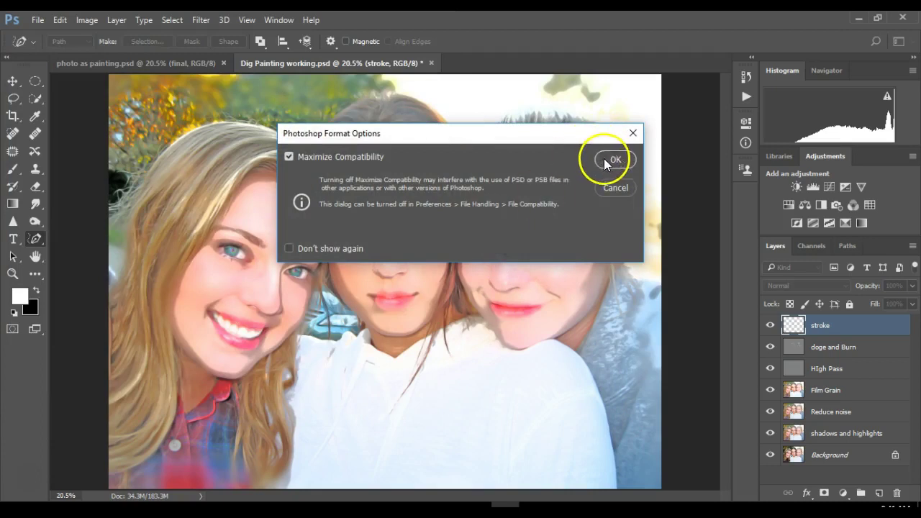
left_click(606, 159)
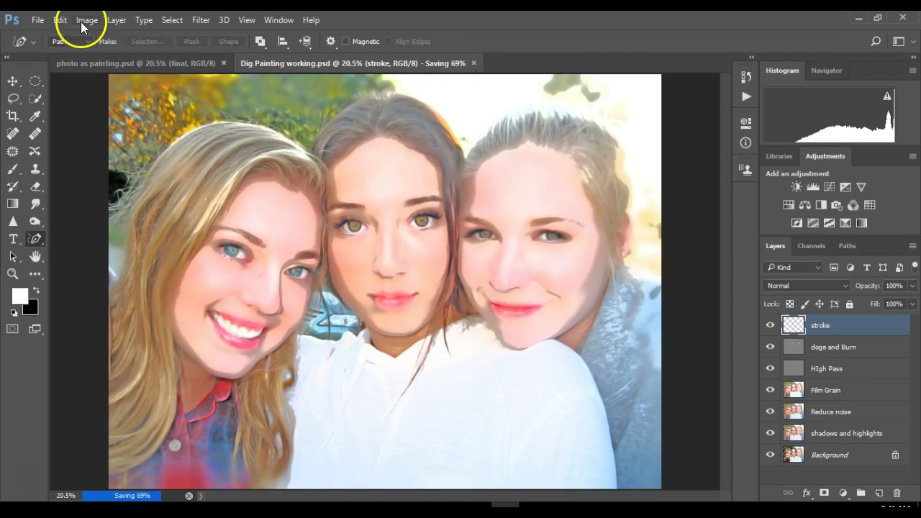
Flatten all layers of the image into a single Background layer.
left_click(119, 20)
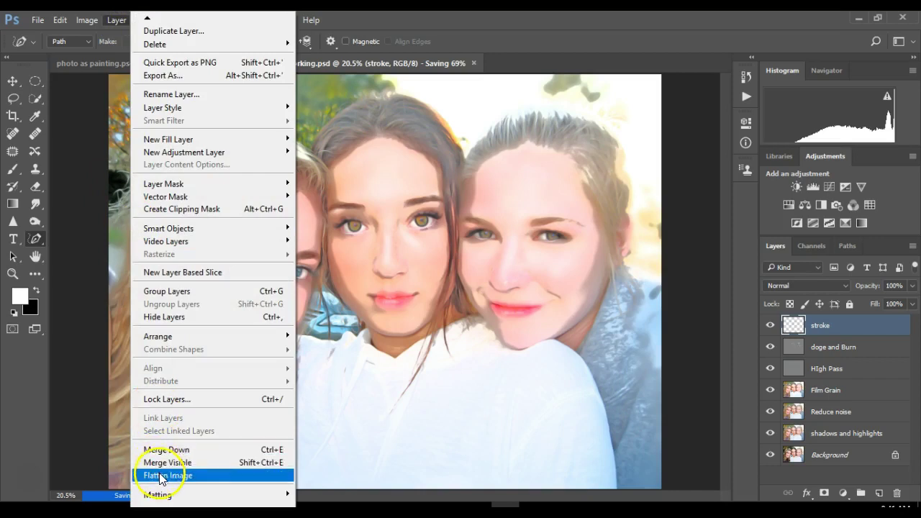
left_click(162, 476)
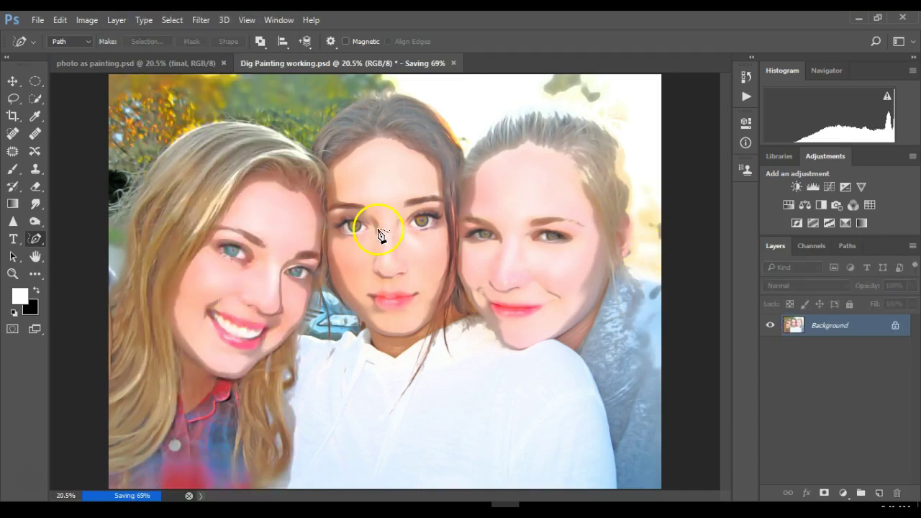
Try to save the flattened image as a separate file.
left_click(38, 20)
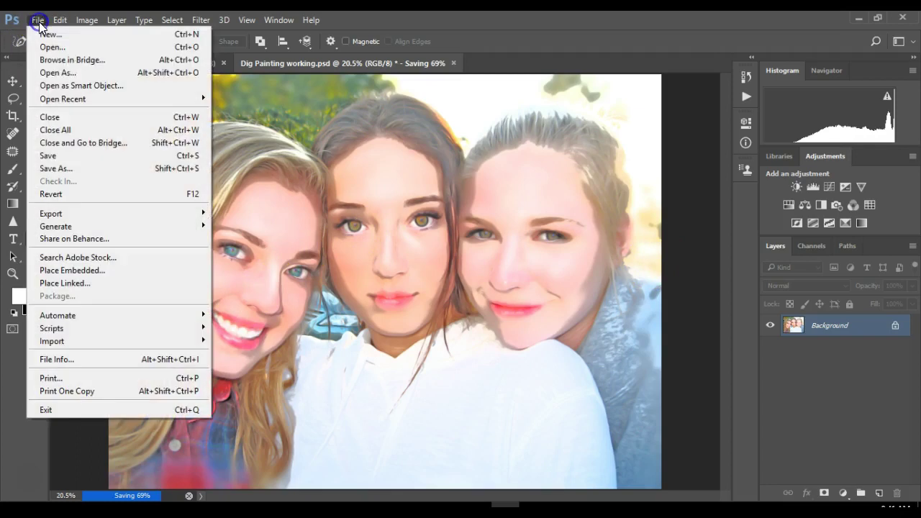
left_click(55, 170)
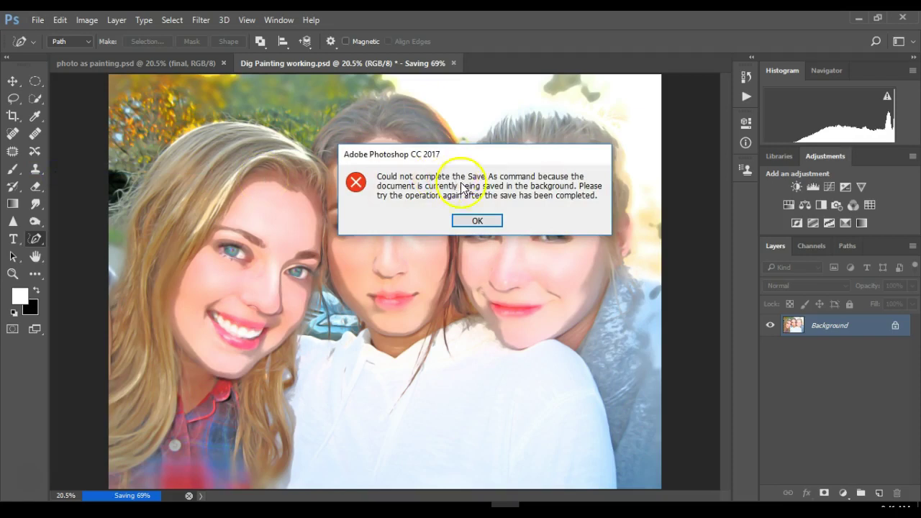
left_click(477, 221)
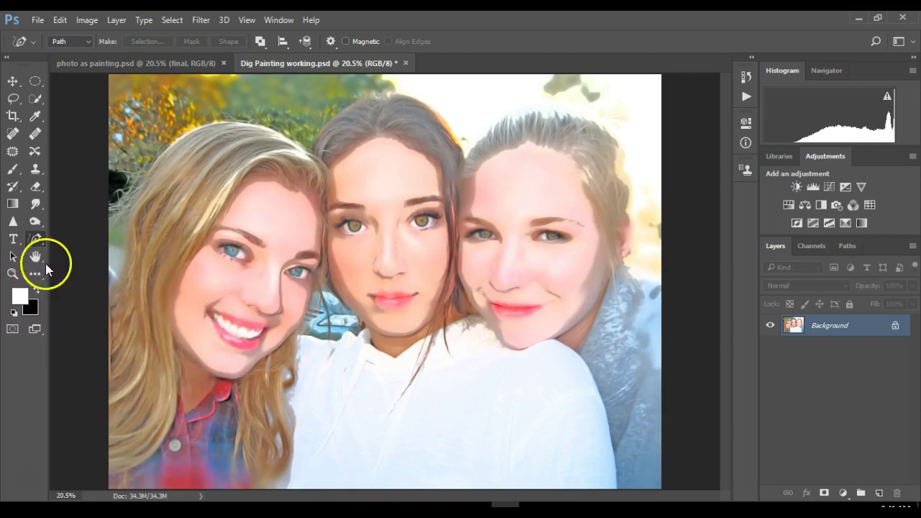
Blend the white strokes beneath both of the left-hand woman's eyes into the skin with the Smudge tool.
left_click(12, 274)
left_click(279, 267)
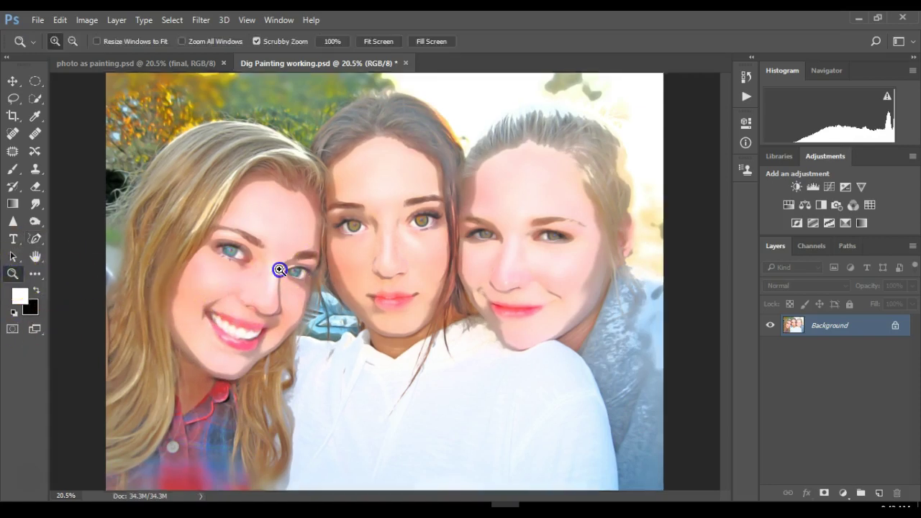
left_click(280, 267)
left_click(280, 268)
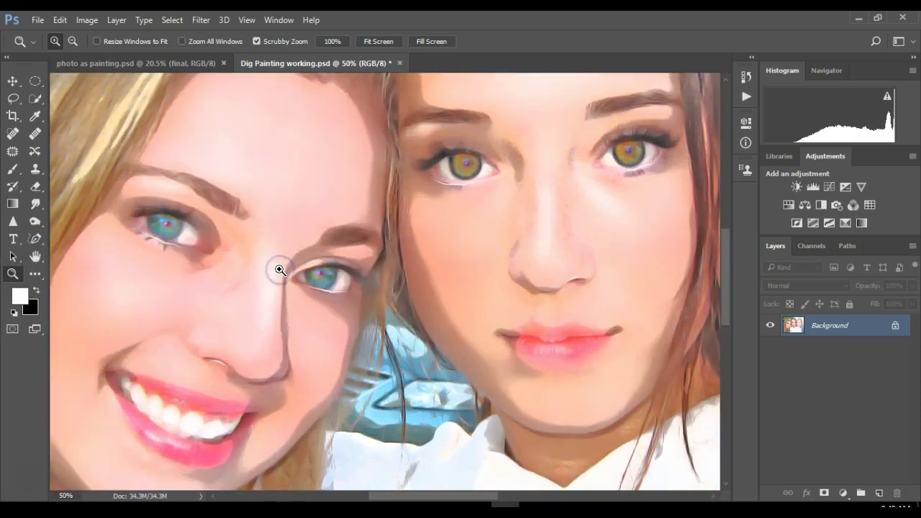
left_click(42, 208)
left_click(59, 206)
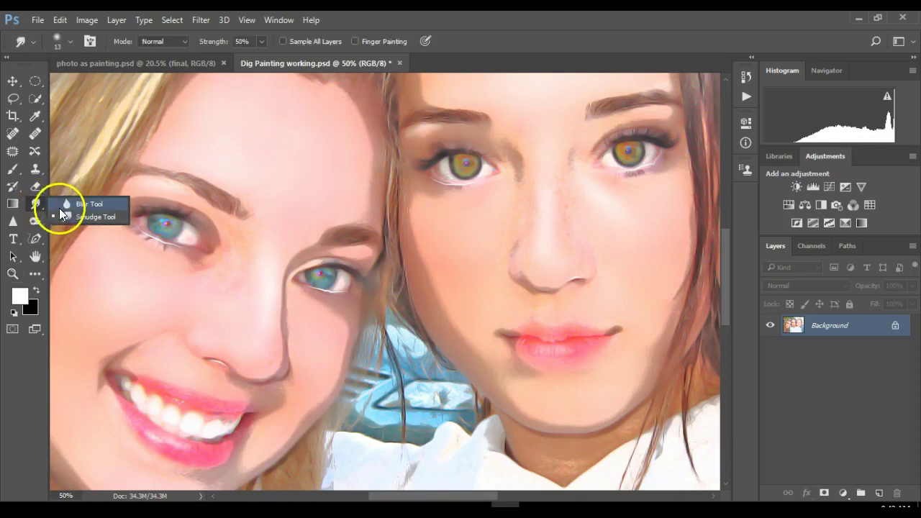
left_click_drag(70, 202, 74, 219)
mouse_move(163, 249)
left_mouse_down()
mouse_move(173, 245)
mouse_move(136, 224)
mouse_move(187, 249)
mouse_move(160, 239)
left_mouse_up()
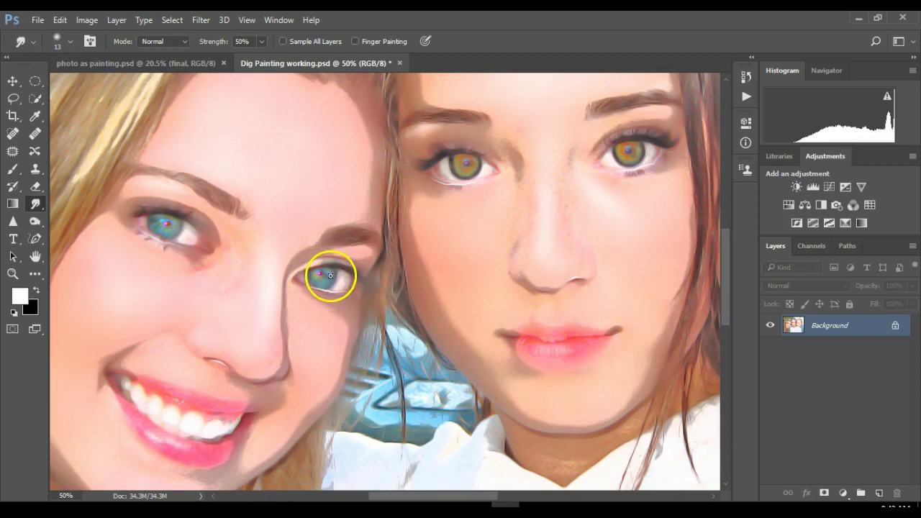
left_click(70, 36)
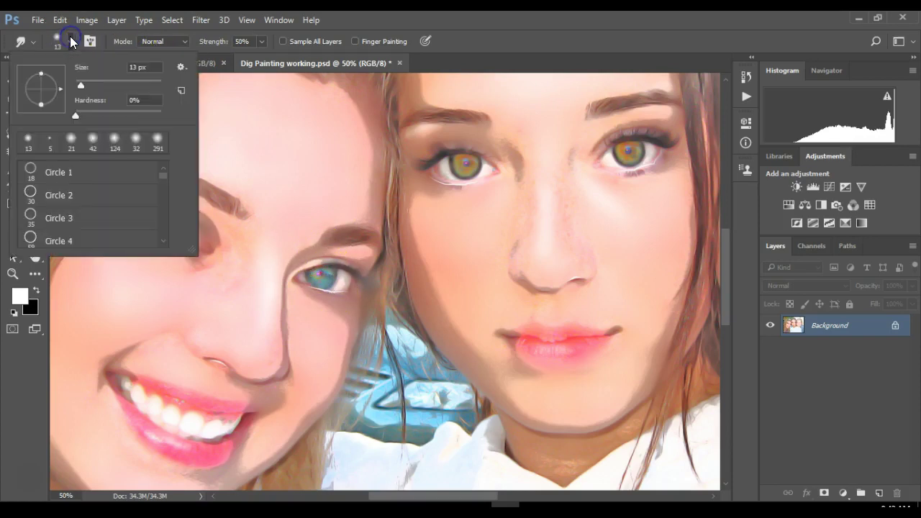
left_click(72, 41)
mouse_move(370, 292)
left_mouse_down()
mouse_move(303, 282)
mouse_move(349, 296)
mouse_move(307, 289)
left_mouse_up()
Smudge the white strokes under the middle woman's eyes and along her and the left-hand woman's nostrils.
mouse_move(519, 183)
left_mouse_down()
mouse_move(493, 200)
mouse_move(462, 196)
mouse_move(472, 183)
mouse_move(444, 187)
mouse_move(434, 183)
mouse_move(471, 184)
mouse_move(431, 177)
mouse_move(459, 188)
mouse_move(480, 180)
mouse_move(433, 179)
left_mouse_up()
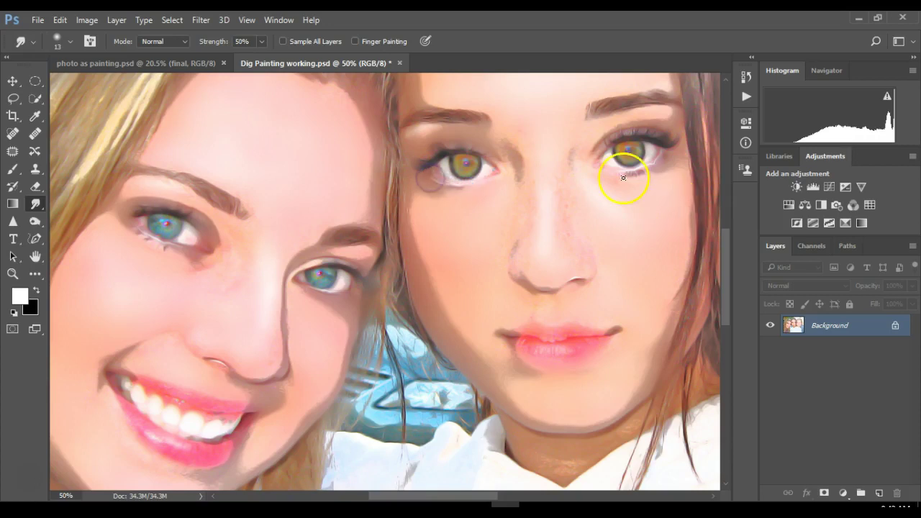
mouse_move(621, 171)
left_mouse_down()
mouse_move(655, 161)
mouse_move(647, 159)
mouse_move(657, 144)
mouse_move(650, 160)
left_mouse_up()
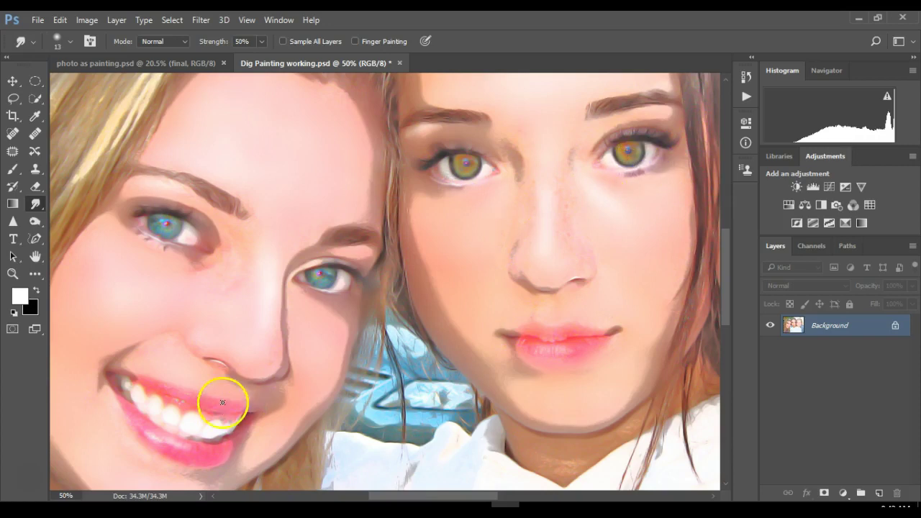
left_click_drag(222, 366, 216, 359)
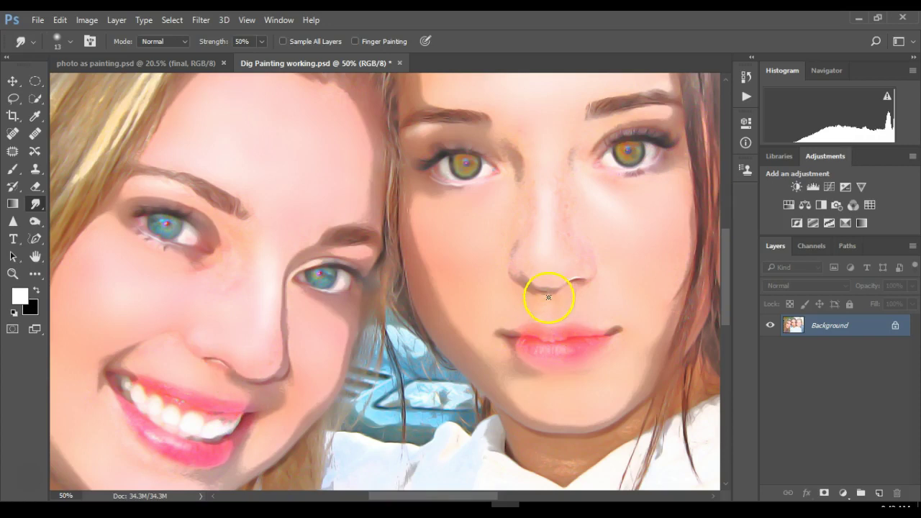
left_click_drag(584, 277, 569, 281)
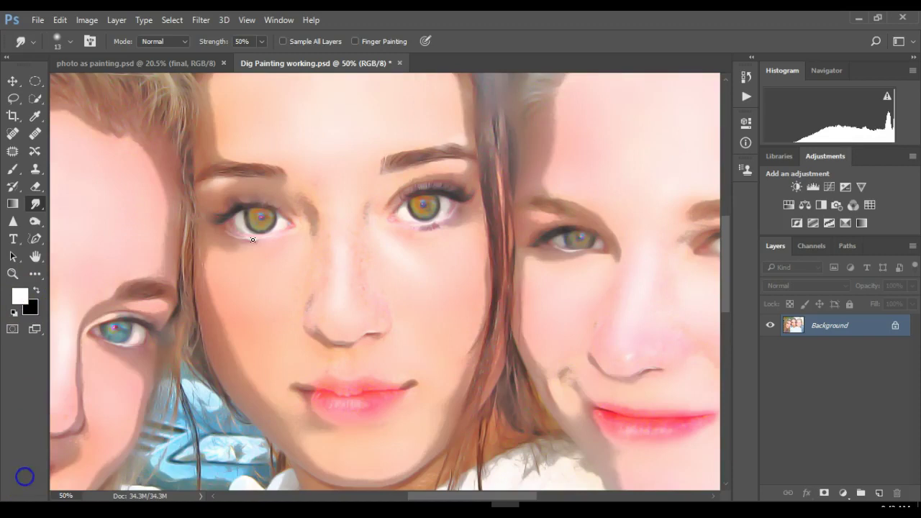
left_click_drag(254, 239, 222, 232)
left_click_drag(425, 230, 441, 220)
left_click(248, 21)
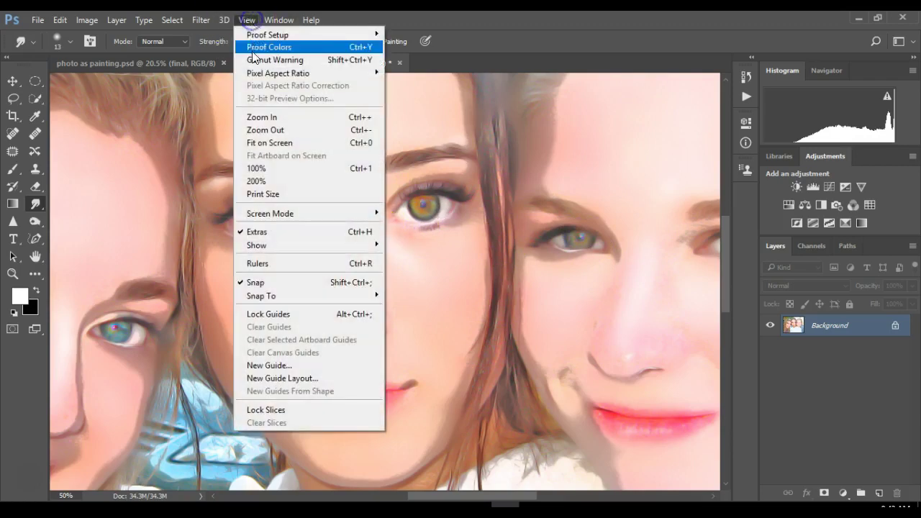
left_click(260, 143)
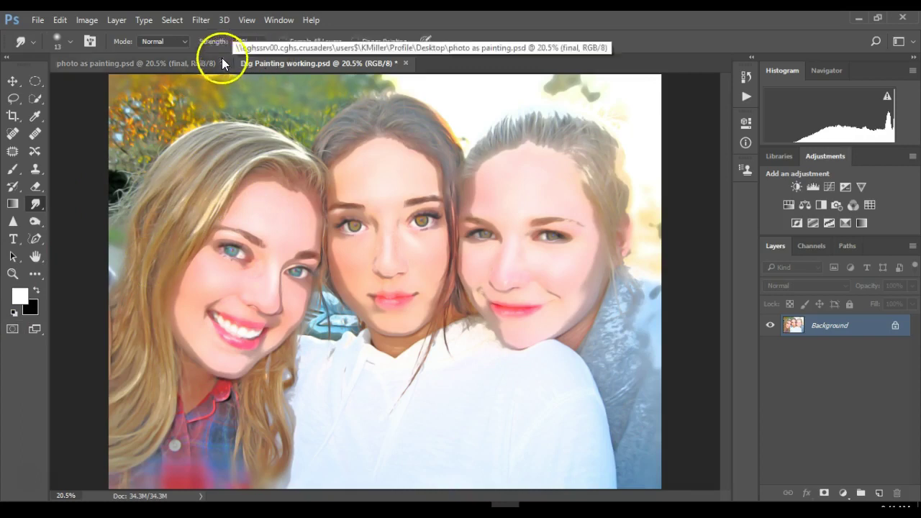
Darken the edges of the image with a custom Lens Correction vignette set to an amount of -90.
left_click(201, 21)
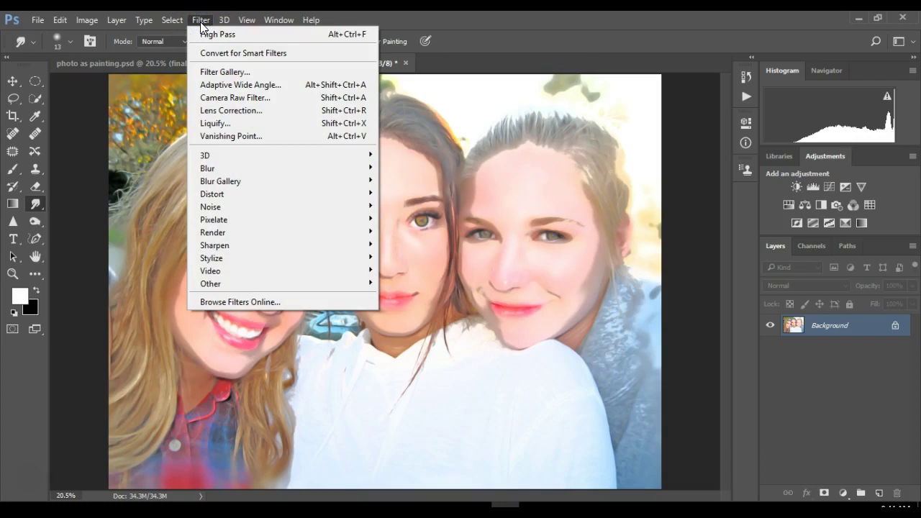
left_click(257, 114)
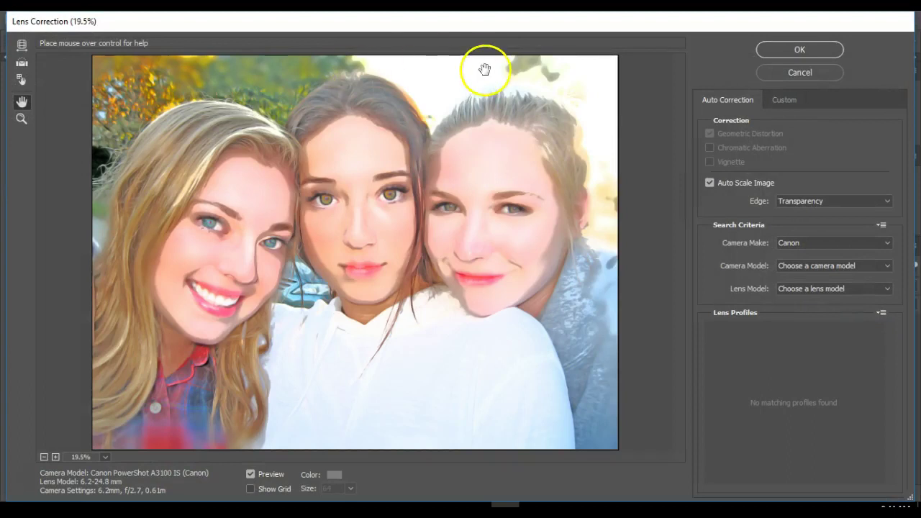
left_click(784, 100)
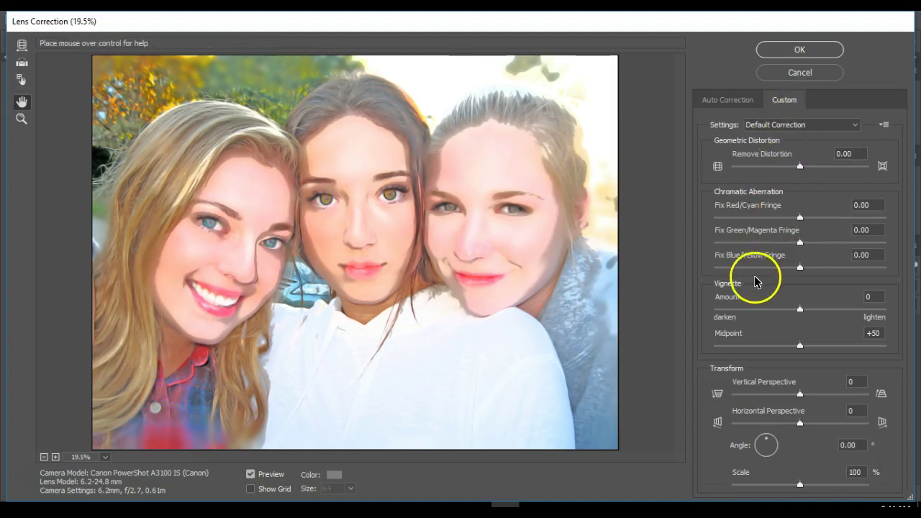
left_click_drag(801, 313, 765, 311)
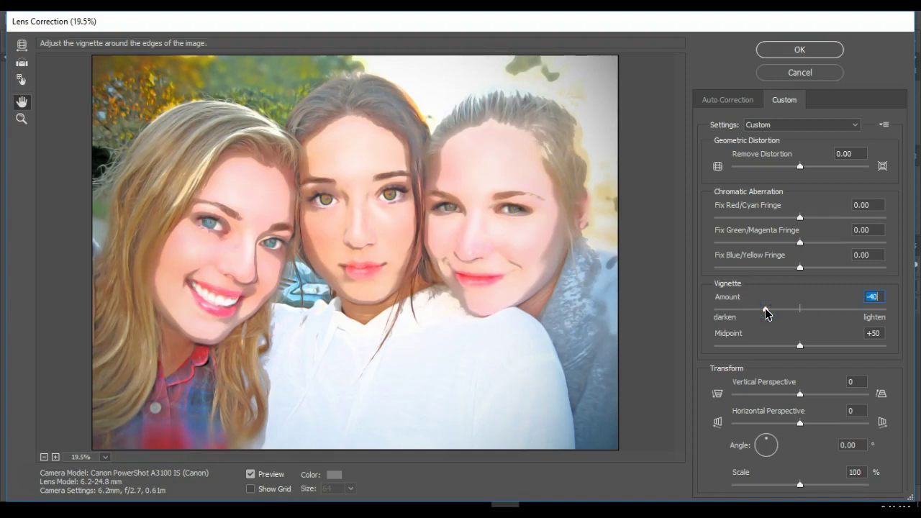
left_click_drag(766, 312, 710, 316)
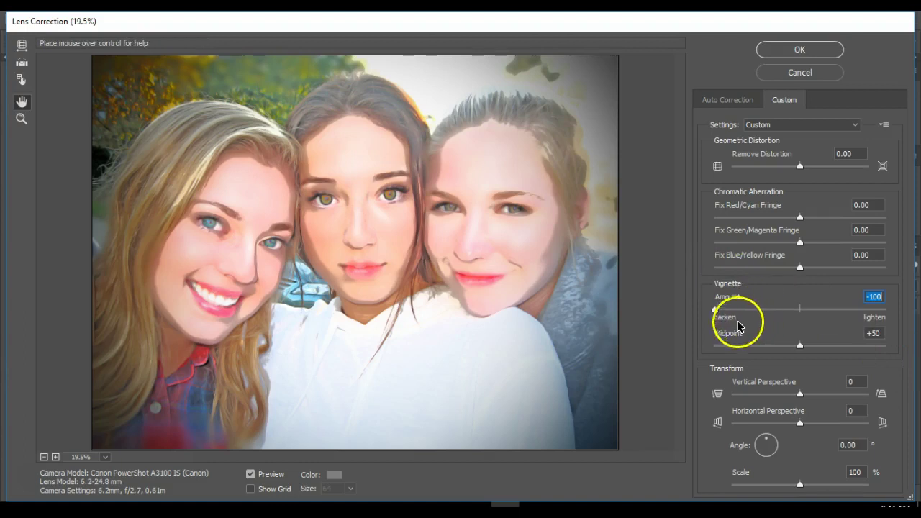
left_click_drag(714, 309, 723, 314)
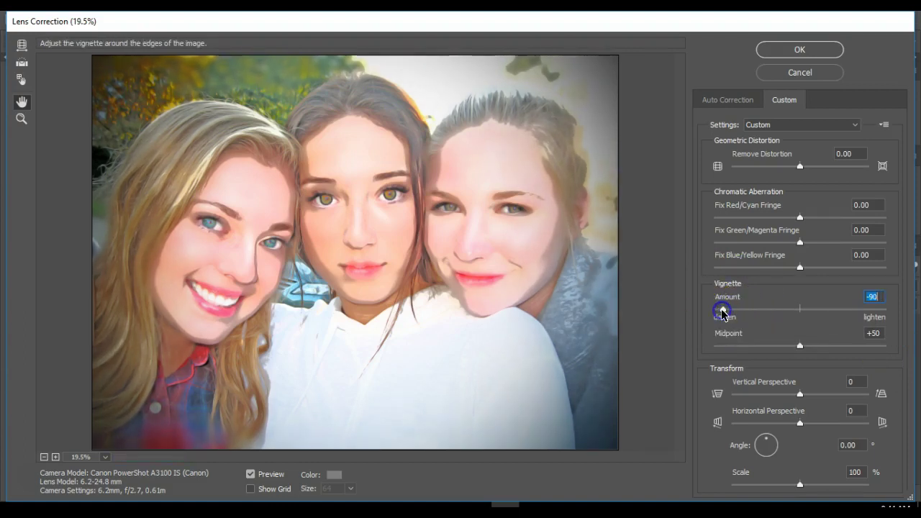
left_click(784, 50)
left_click_drag(384, 299, 399, 332)
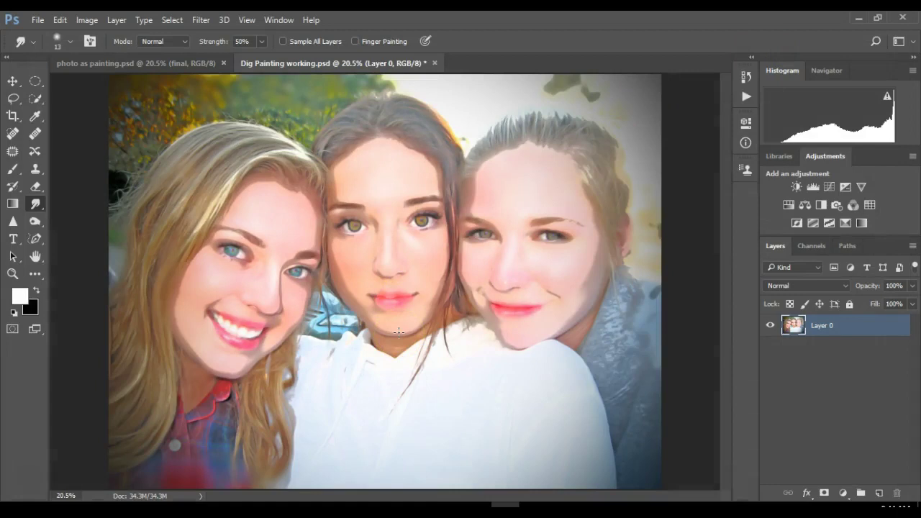
Save the image as "Dig Painting flattened" in Photoshop format with Maximize Compatibility.
left_click(36, 20)
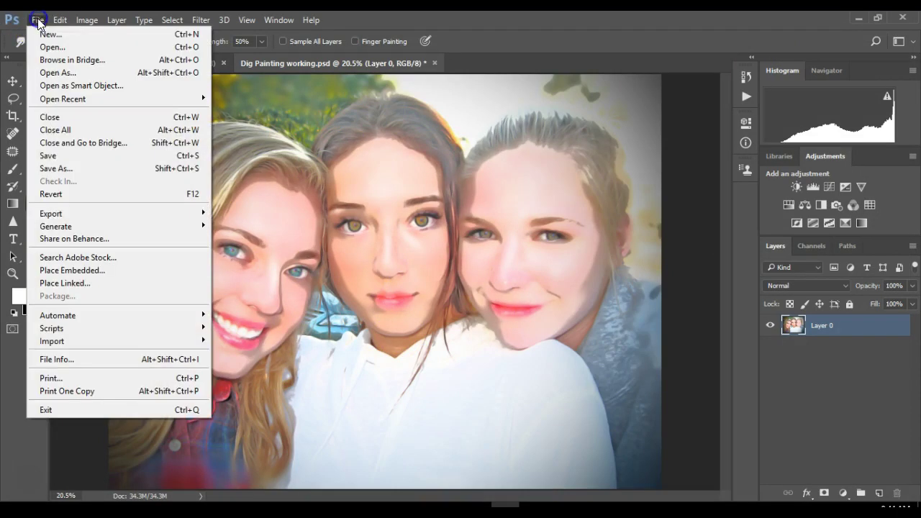
left_click(40, 170)
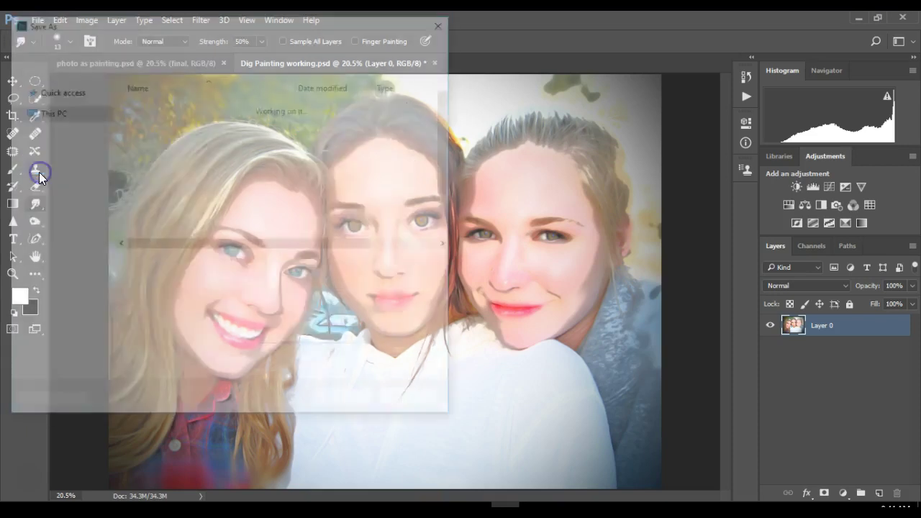
left_click_drag(191, 264, 147, 264)
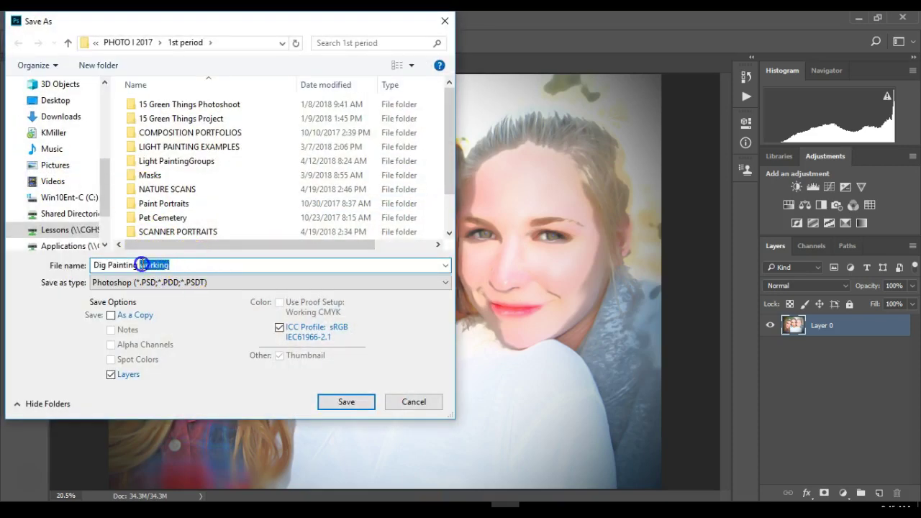
type("fla")
type("ttened")
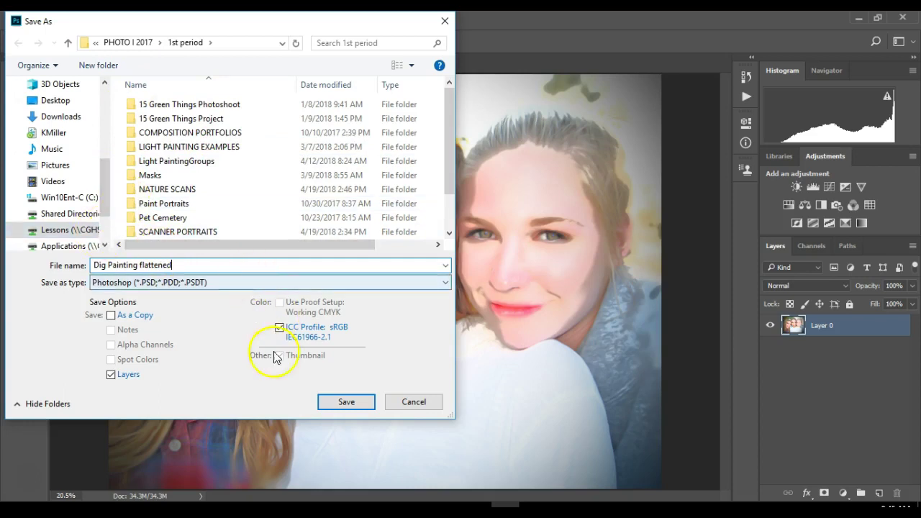
left_click(342, 403)
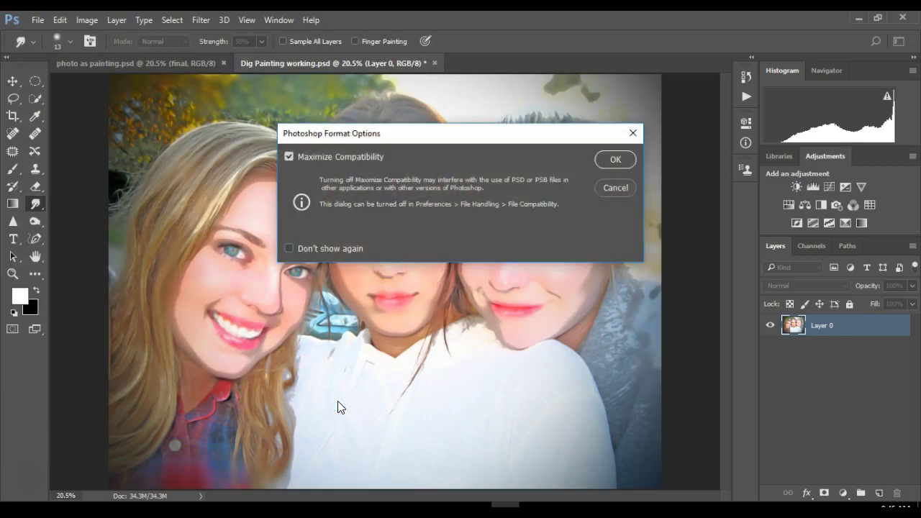
left_click(618, 159)
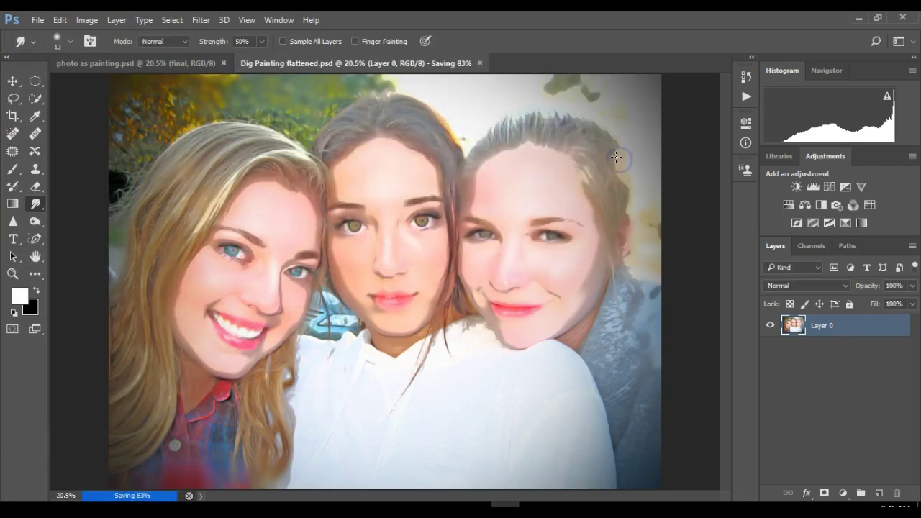